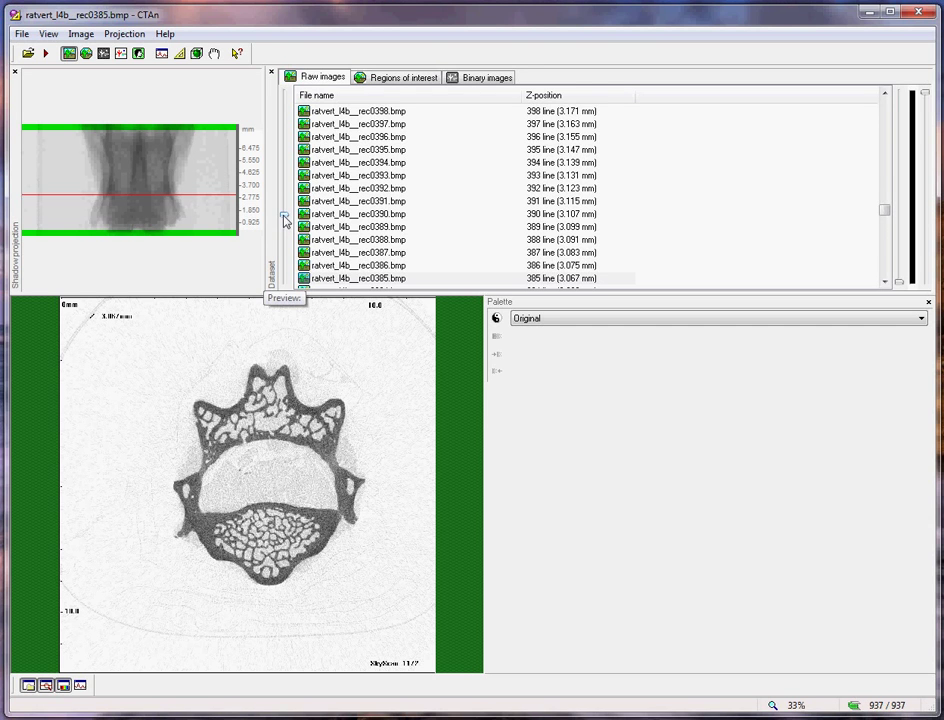
Browse the raw vertebra slices with the Dataset slider, ending on rec0392 at 3.123 mm
{"action": "left_click_drag", "start_coordinate": [284, 220], "coordinate": [289, 228]}
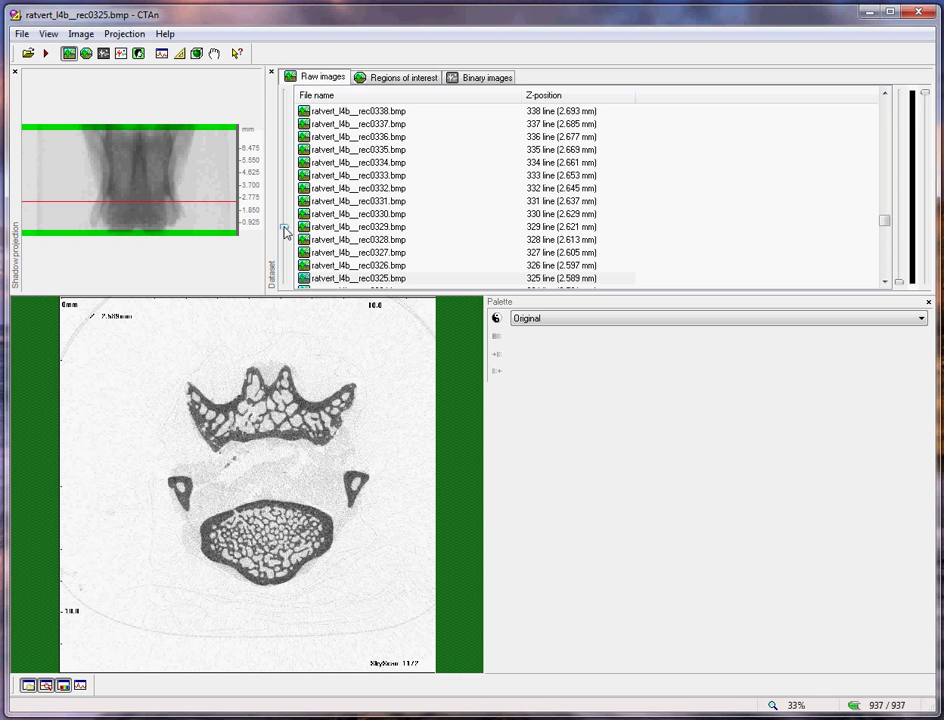
{"action": "left_click_drag", "start_coordinate": [285, 232], "coordinate": [303, 214]}
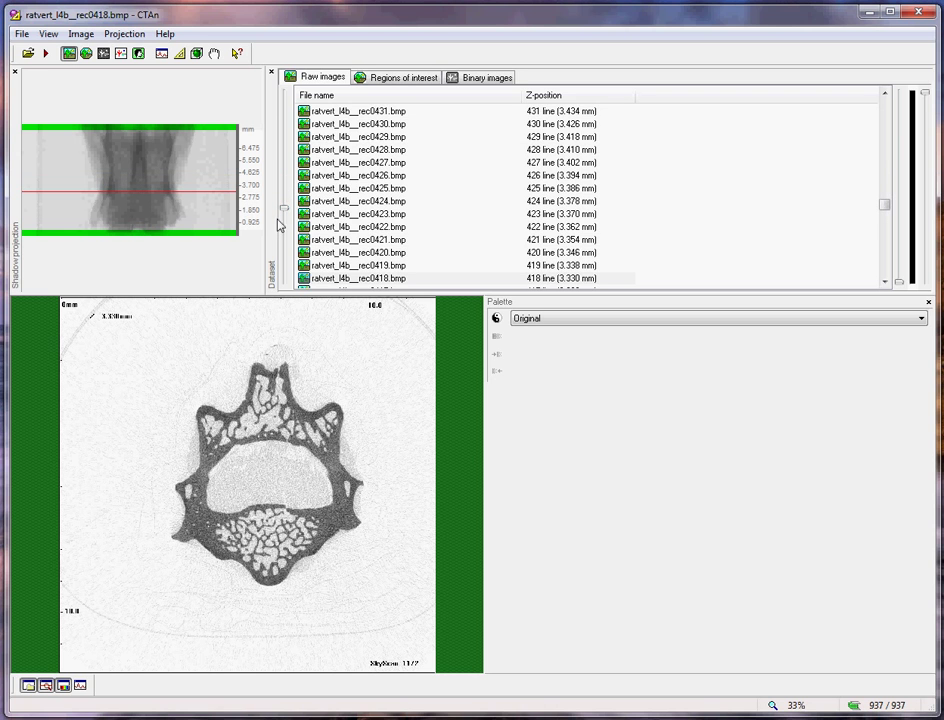
{"action": "mouse_move", "coordinate": [288, 210]}
{"action": "left_mouse_down"}
{"action": "mouse_move", "coordinate": [291, 252]}
{"action": "mouse_move", "coordinate": [289, 178]}
{"action": "mouse_move", "coordinate": [303, 214]}
{"action": "left_mouse_up"}
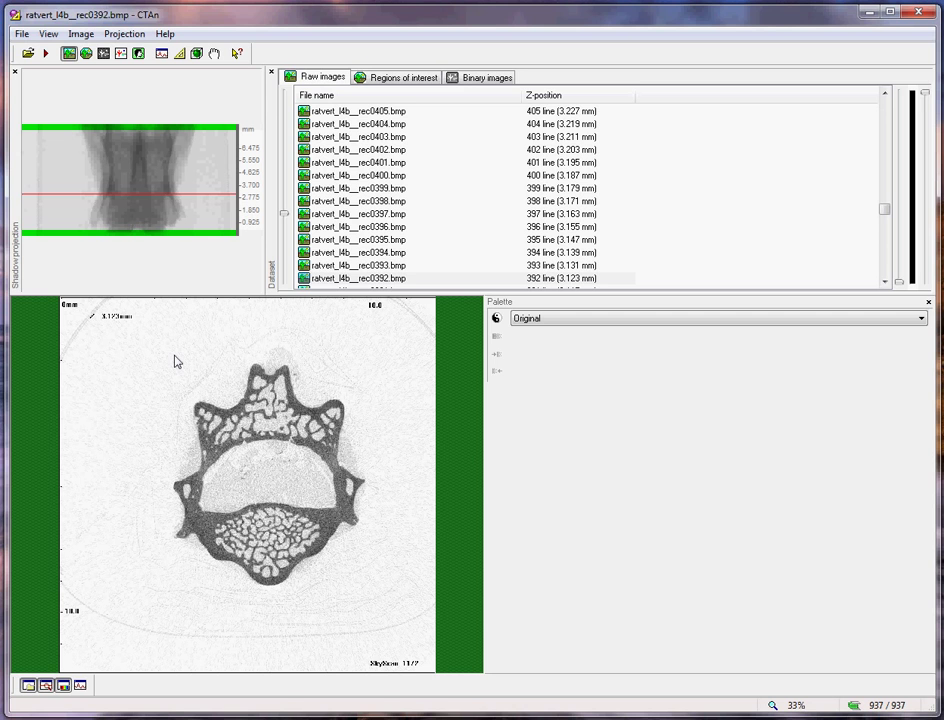
Zoom the slice to 50%, pan onto the vertebra, and switch to Regions of interest
{"action": "scroll", "coordinate": [175, 362], "scroll_direction": "up", "scroll_amount": 2}
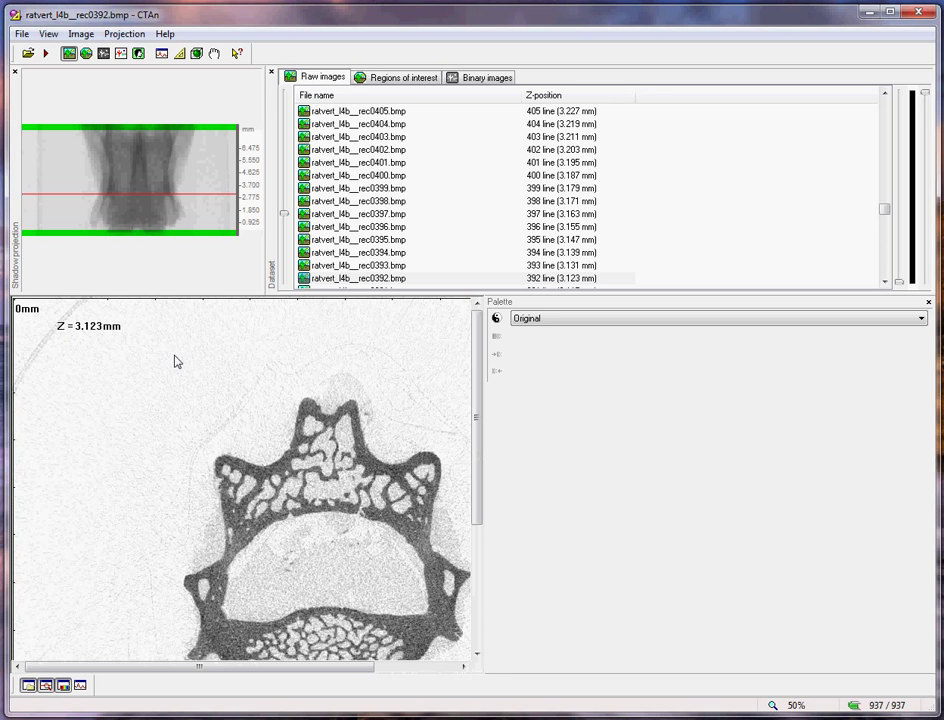
{"action": "left_click_drag", "start_coordinate": [476, 413], "coordinate": [494, 492]}
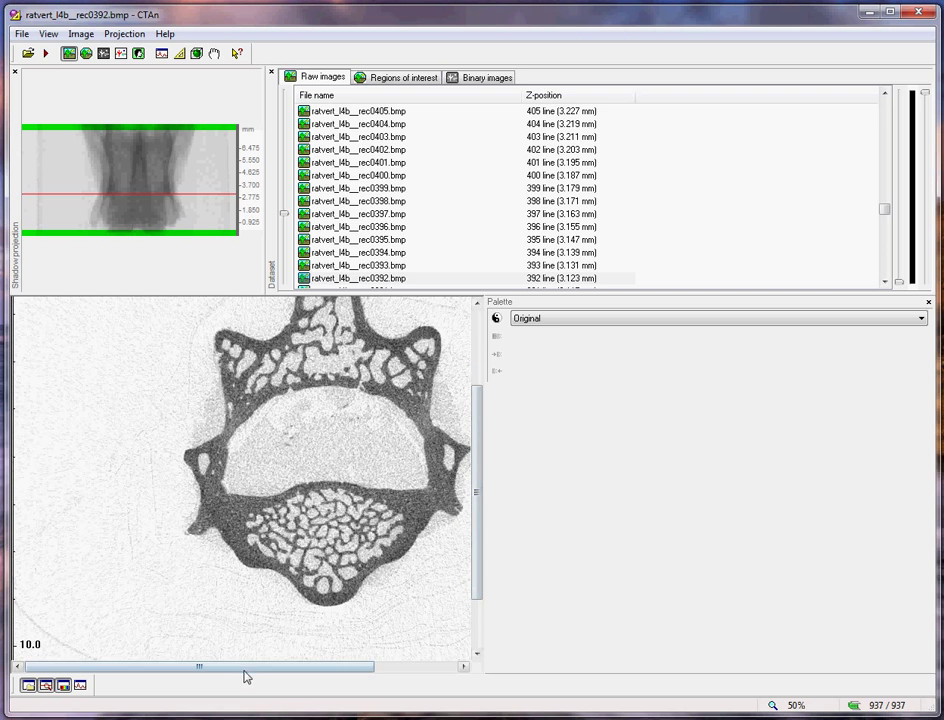
{"action": "left_click_drag", "start_coordinate": [240, 675], "coordinate": [301, 676]}
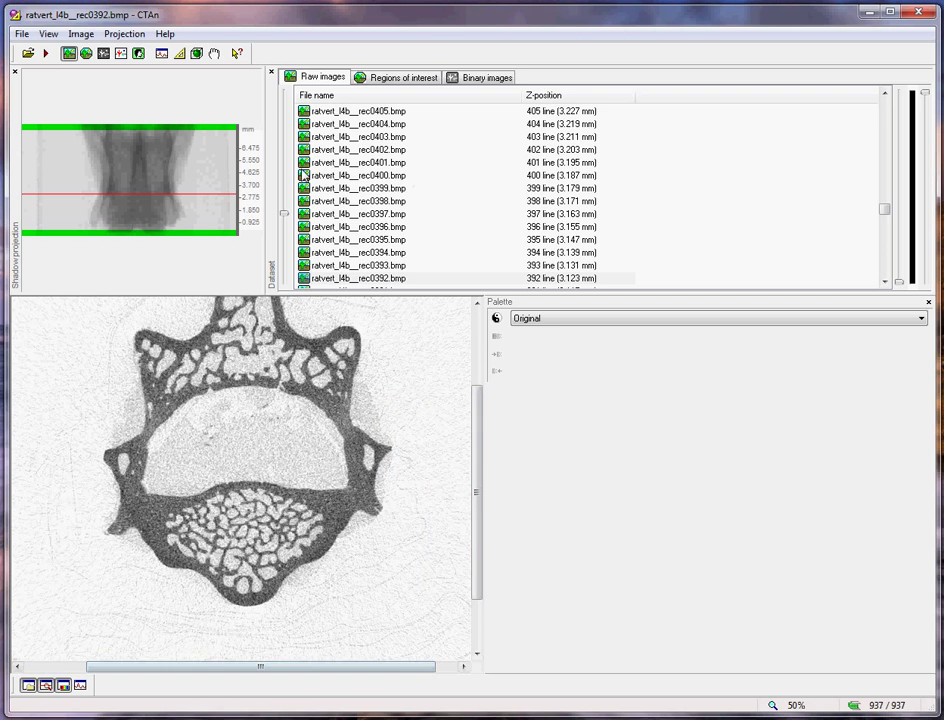
{"action": "left_click", "coordinate": [390, 79]}
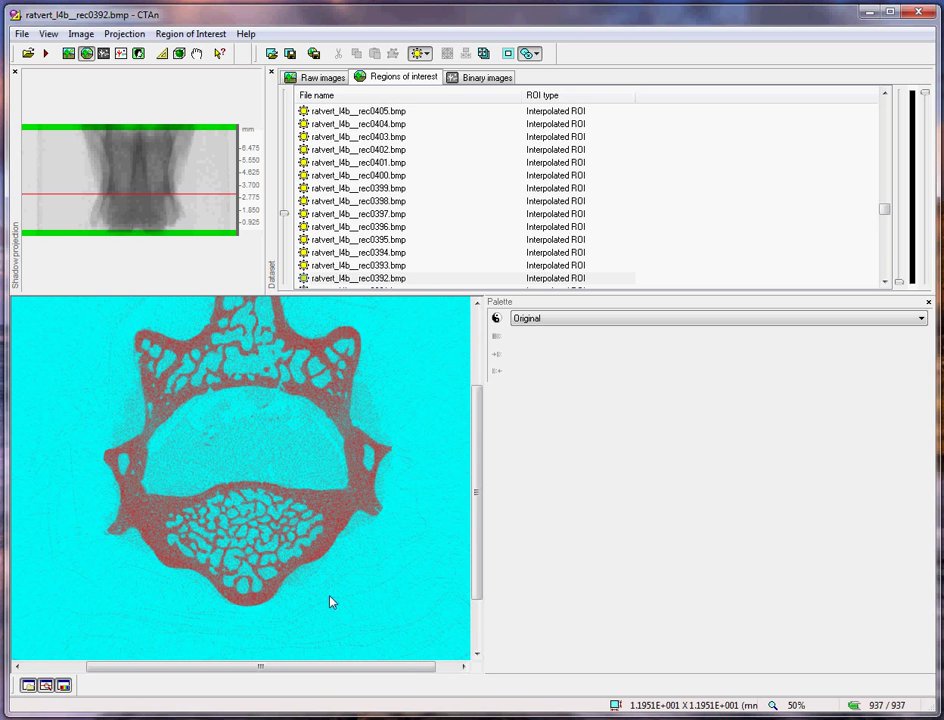
Draw an elliptic ROI on slice rec0392 stretched around the vertebral body's trabecular region
{"action": "mouse_move", "coordinate": [316, 615]}
{"action": "left_mouse_down"}
{"action": "mouse_move", "coordinate": [359, 513]}
{"action": "mouse_move", "coordinate": [243, 471]}
{"action": "mouse_move", "coordinate": [140, 525]}
{"action": "mouse_move", "coordinate": [134, 558]}
{"action": "mouse_move", "coordinate": [178, 606]}
{"action": "mouse_move", "coordinate": [240, 624]}
{"action": "left_mouse_up"}
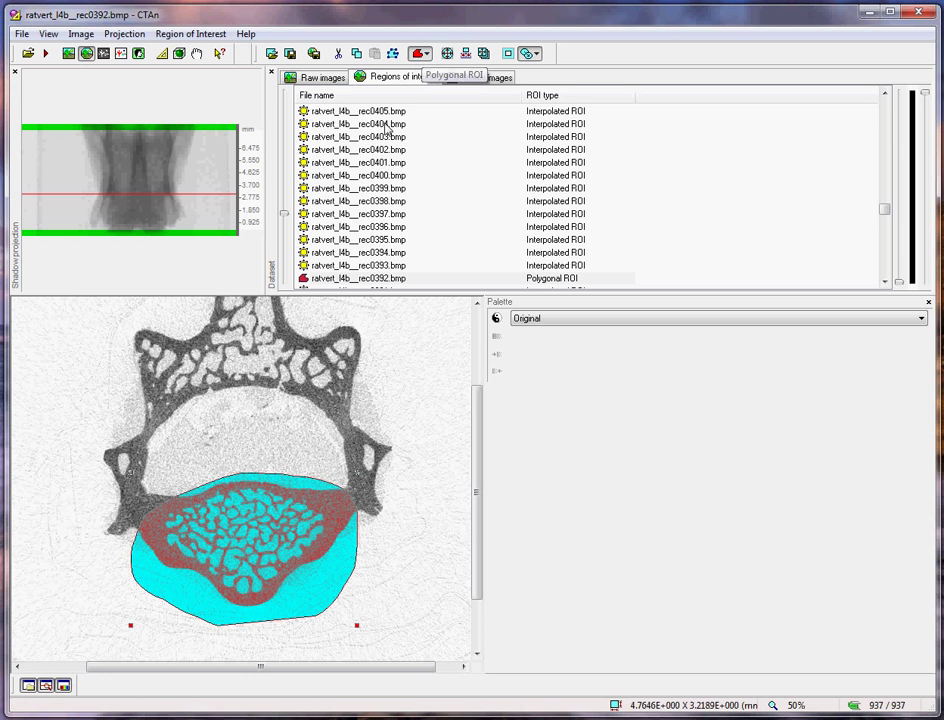
{"action": "left_click", "coordinate": [425, 54]}
{"action": "left_click", "coordinate": [447, 103]}
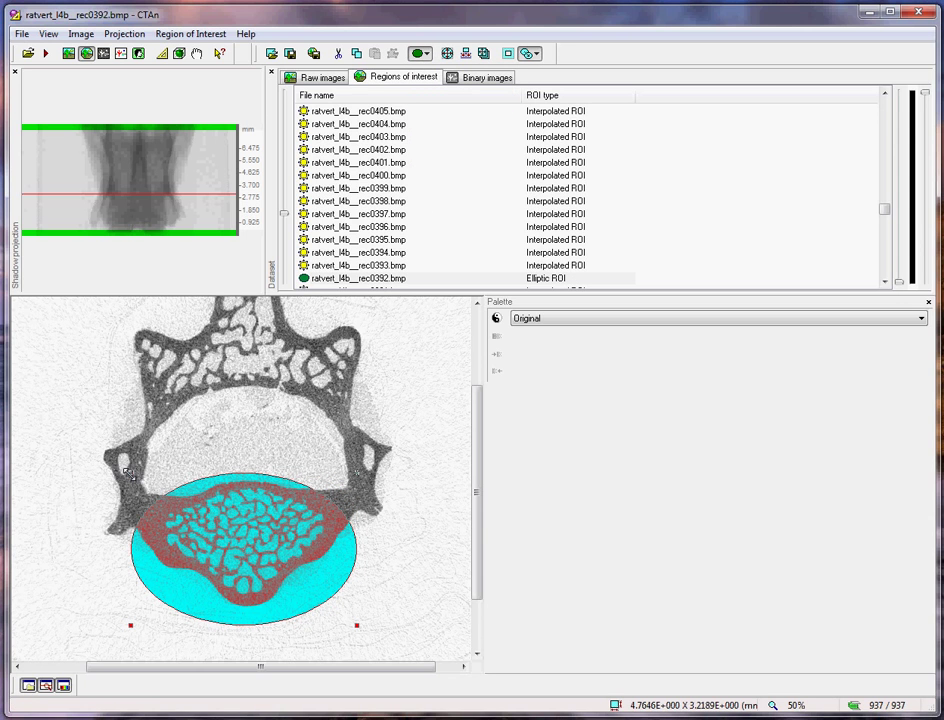
{"action": "left_click_drag", "start_coordinate": [130, 471], "coordinate": [129, 455]}
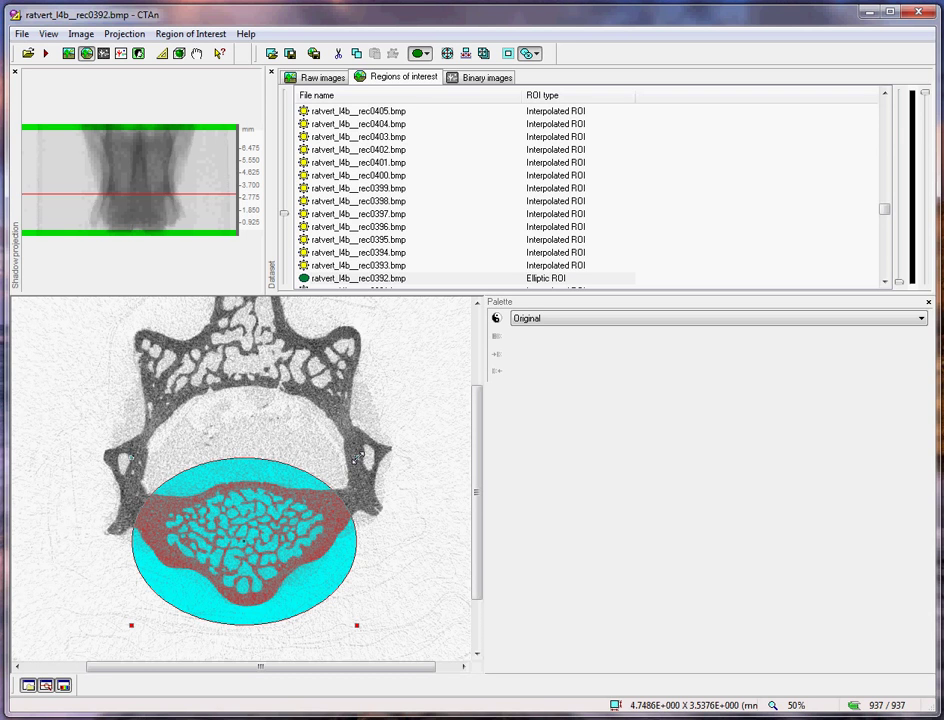
{"action": "left_click_drag", "start_coordinate": [357, 458], "coordinate": [365, 450]}
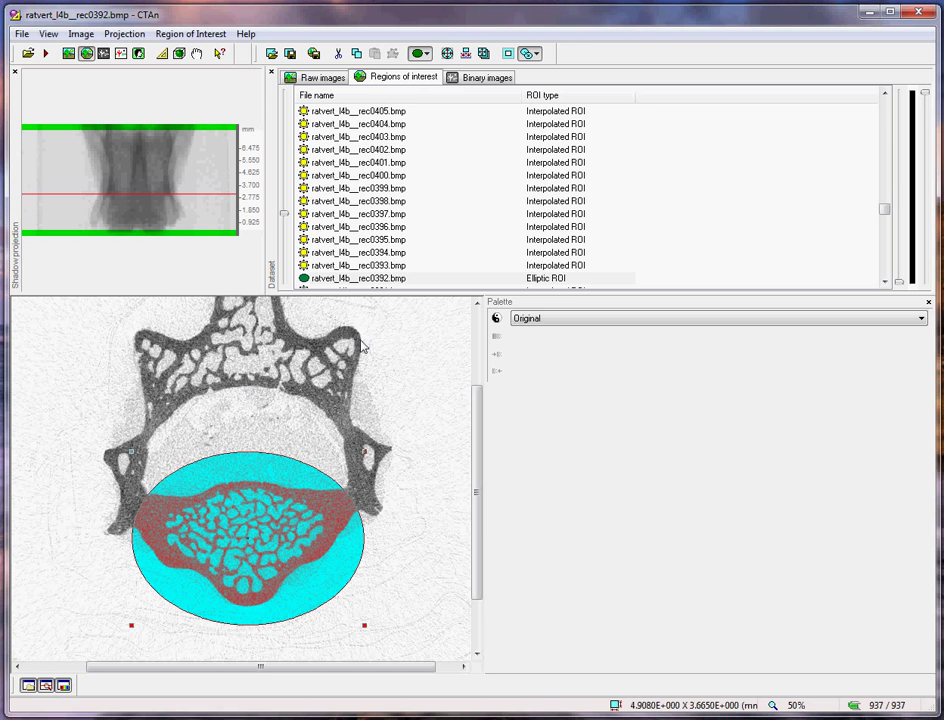
{"action": "left_click", "coordinate": [335, 279]}
Give slice rec0370 its own elliptic ROI, slightly adjusted to fit the vertebral body
{"action": "key", "text": "Up"}
{"action": "key", "text": "Up"}
{"action": "key", "text": "Up"}
{"action": "key", "text": "Up"}
{"action": "key", "text": "Up"}
{"action": "key", "text": "Up"}
{"action": "key", "text": "Up"}
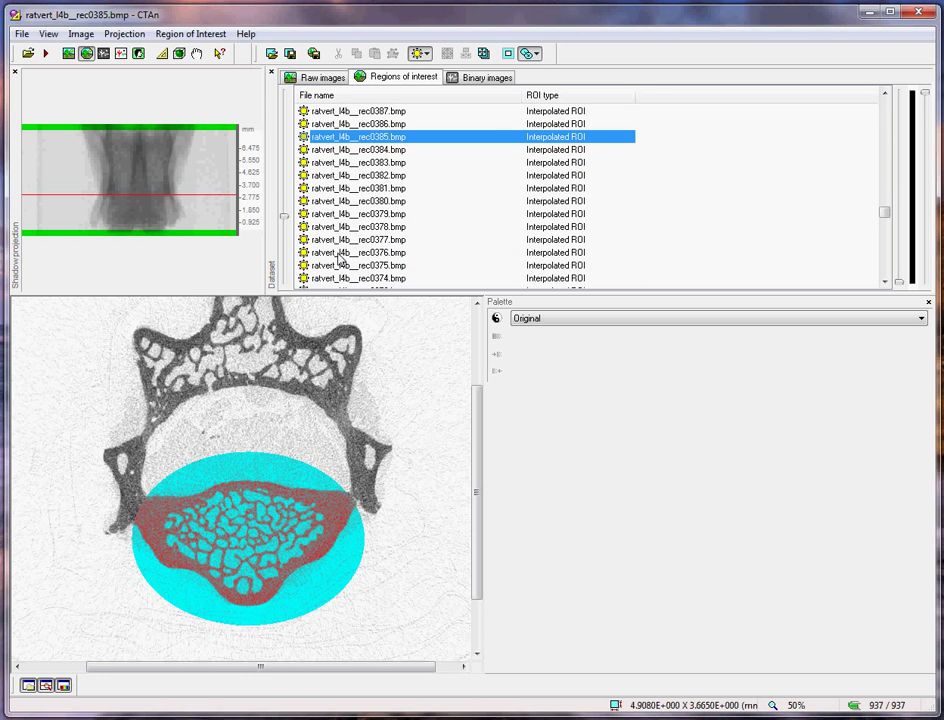
{"action": "key", "text": "Down"}
{"action": "key", "text": "Down"}
{"action": "key", "text": "Down"}
{"action": "key", "text": "Down"}
{"action": "key", "text": "Down"}
{"action": "key", "text": "Down"}
{"action": "key", "text": "Down"}
{"action": "key", "text": "Down"}
{"action": "key", "text": "Down"}
{"action": "key", "text": "Down"}
{"action": "key", "text": "Down"}
{"action": "key", "text": "Down"}
{"action": "key", "text": "Down"}
{"action": "key", "text": "Down"}
{"action": "key", "text": "Down"}
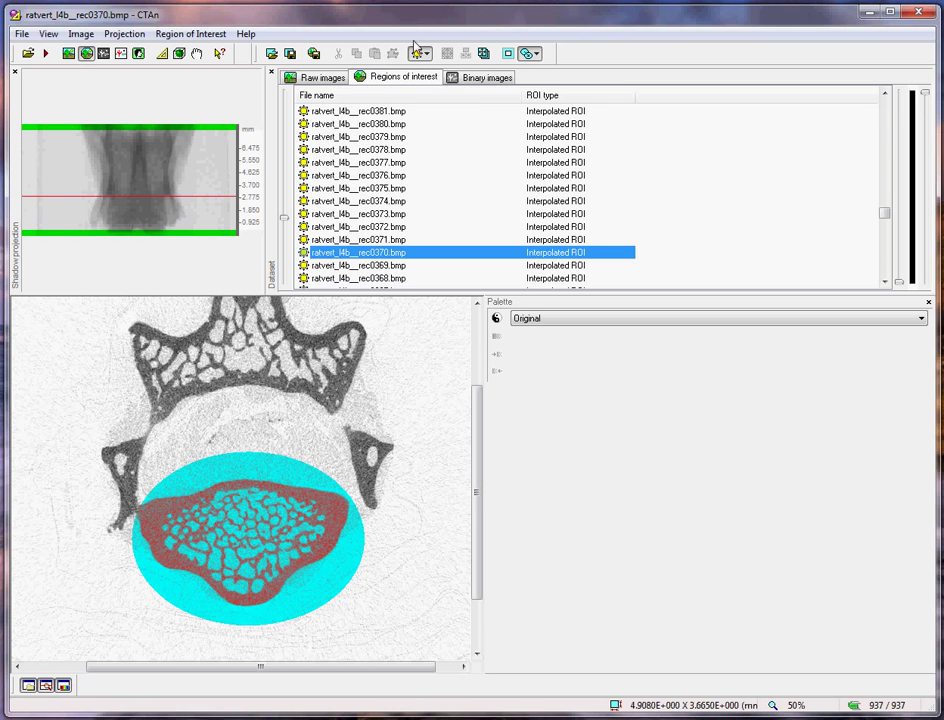
{"action": "left_click", "coordinate": [424, 53]}
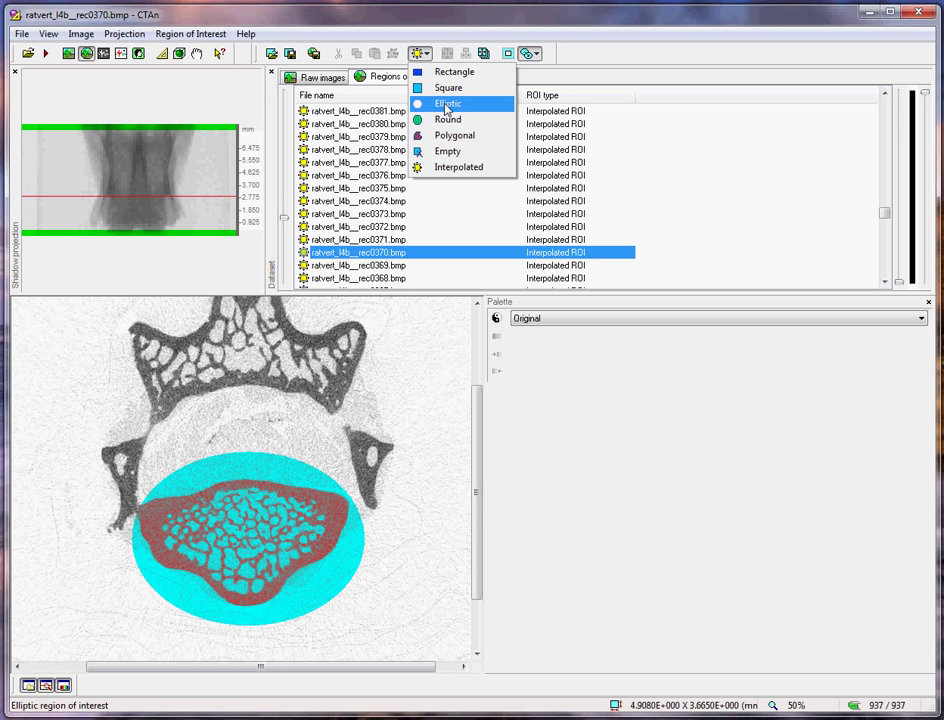
{"action": "left_click", "coordinate": [446, 105]}
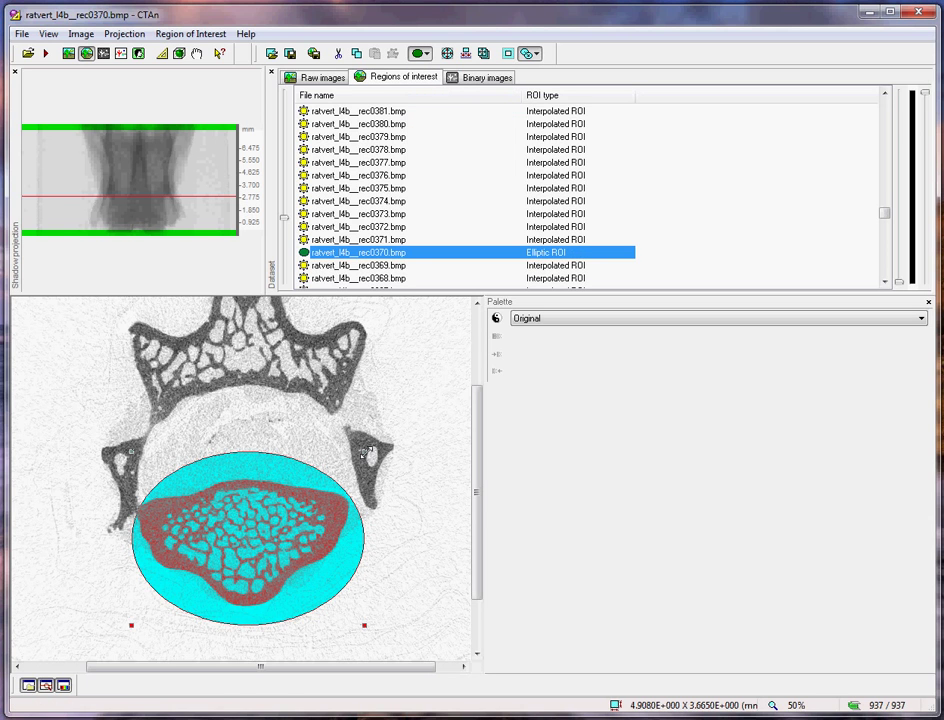
{"action": "left_click_drag", "start_coordinate": [364, 452], "coordinate": [366, 449]}
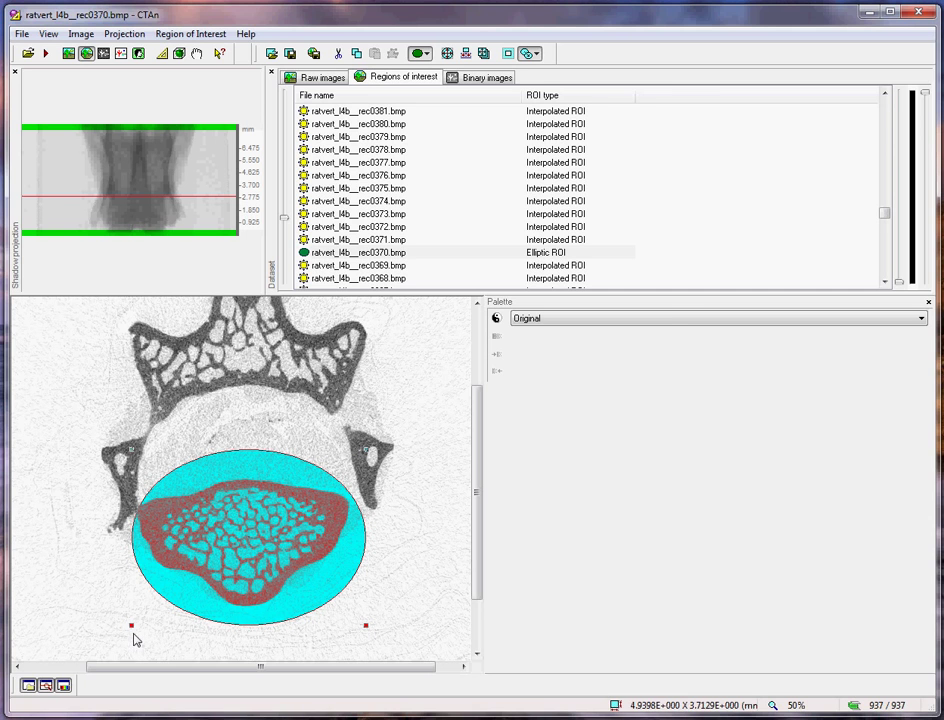
{"action": "left_click_drag", "start_coordinate": [131, 626], "coordinate": [131, 623]}
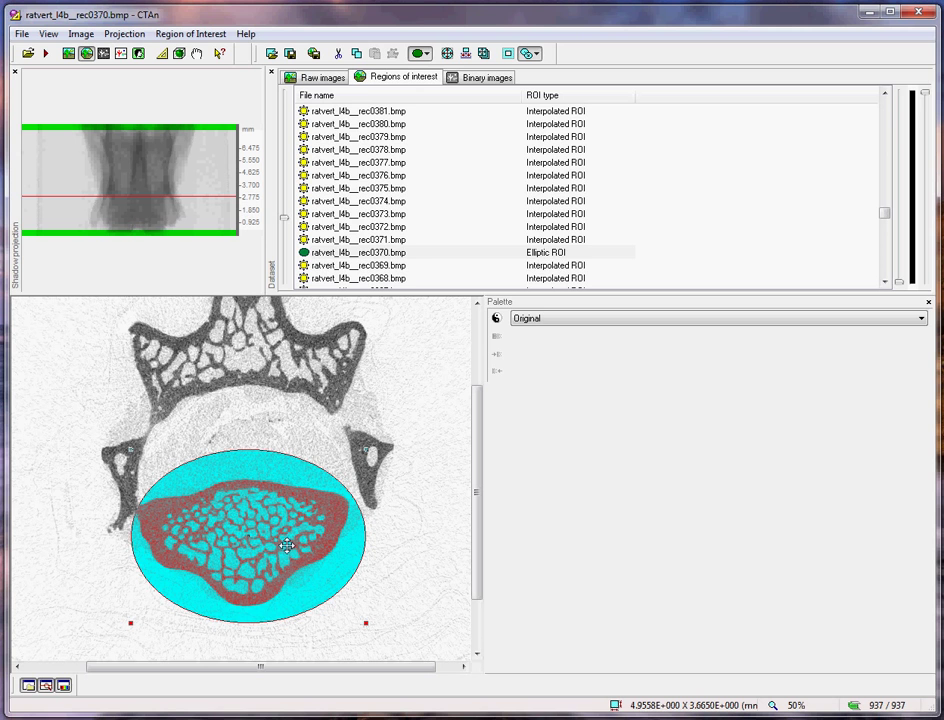
Scroll down the ROI list to slice rec0278
{"action": "left_click", "coordinate": [363, 266]}
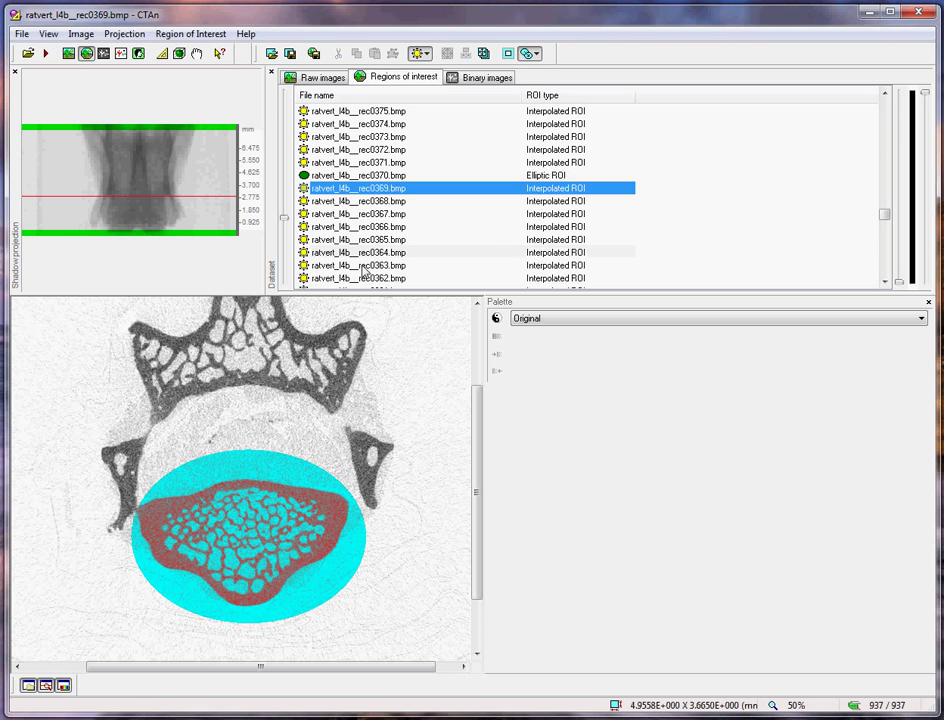
{"action": "scroll", "coordinate": [362, 262], "scroll_direction": "down", "scroll_amount": 10}
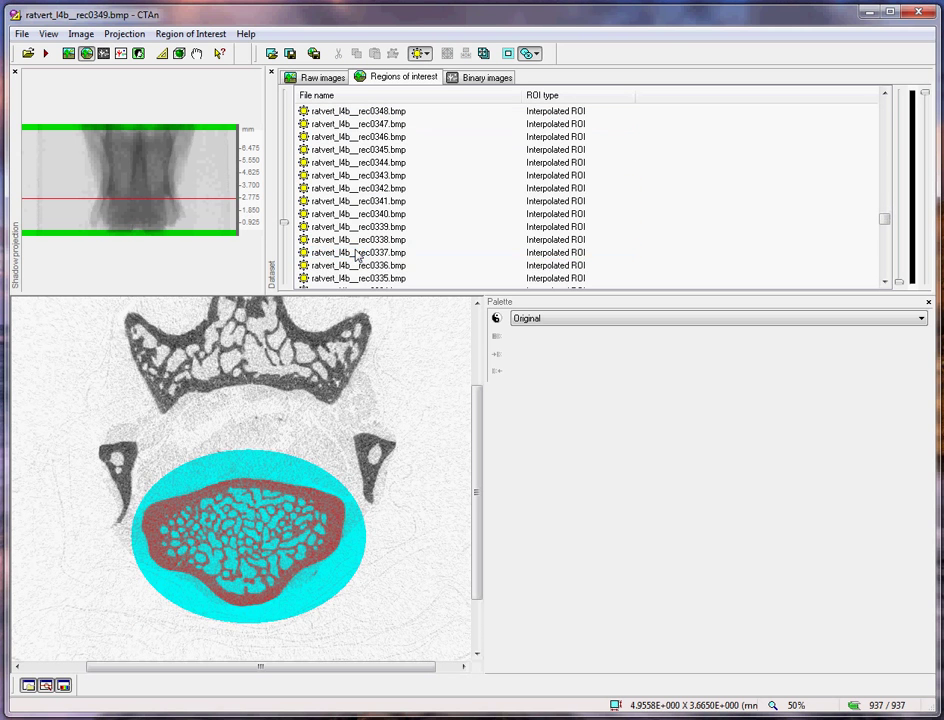
{"action": "scroll", "coordinate": [357, 256], "scroll_direction": "down", "scroll_amount": 12}
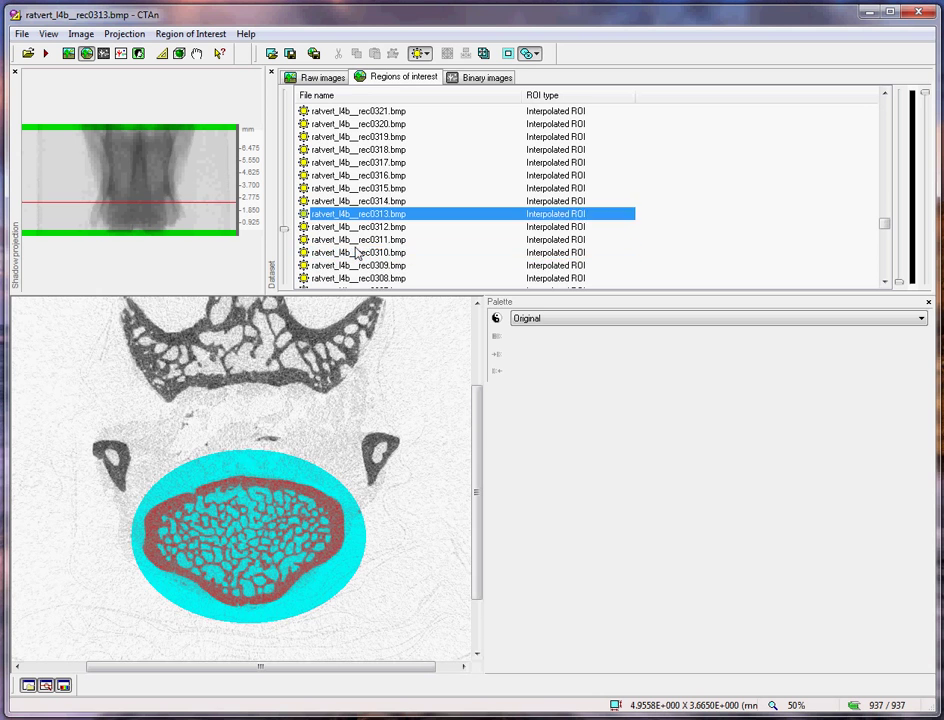
{"action": "scroll", "coordinate": [357, 256], "scroll_direction": "down", "scroll_amount": 12}
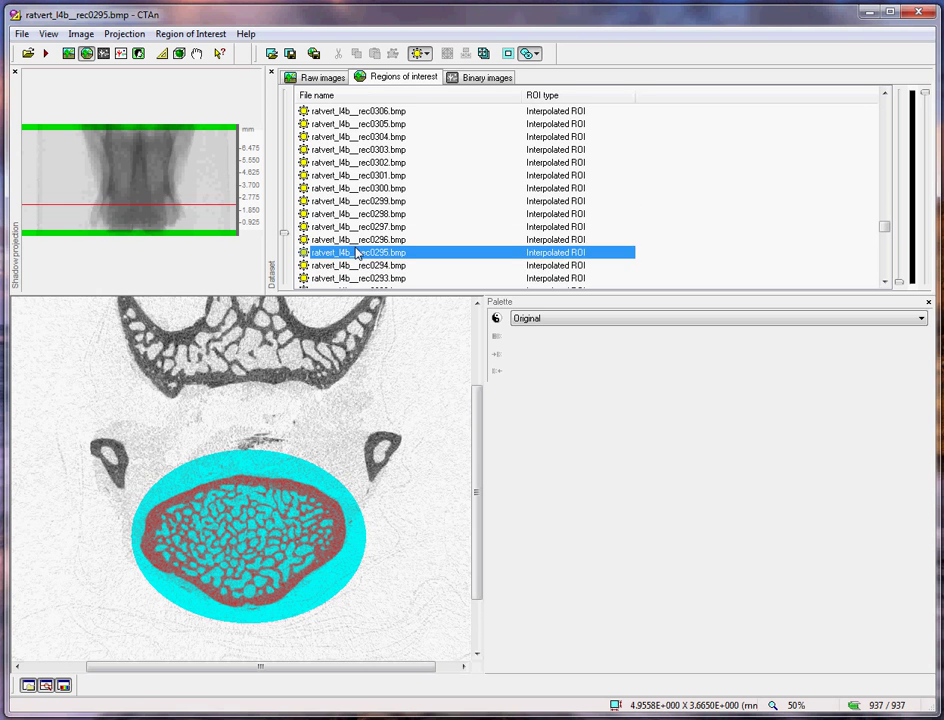
Give slice rec0278 its own elliptic ROI, widened over the vertebral body
{"action": "left_click", "coordinate": [424, 54]}
{"action": "left_click", "coordinate": [447, 103]}
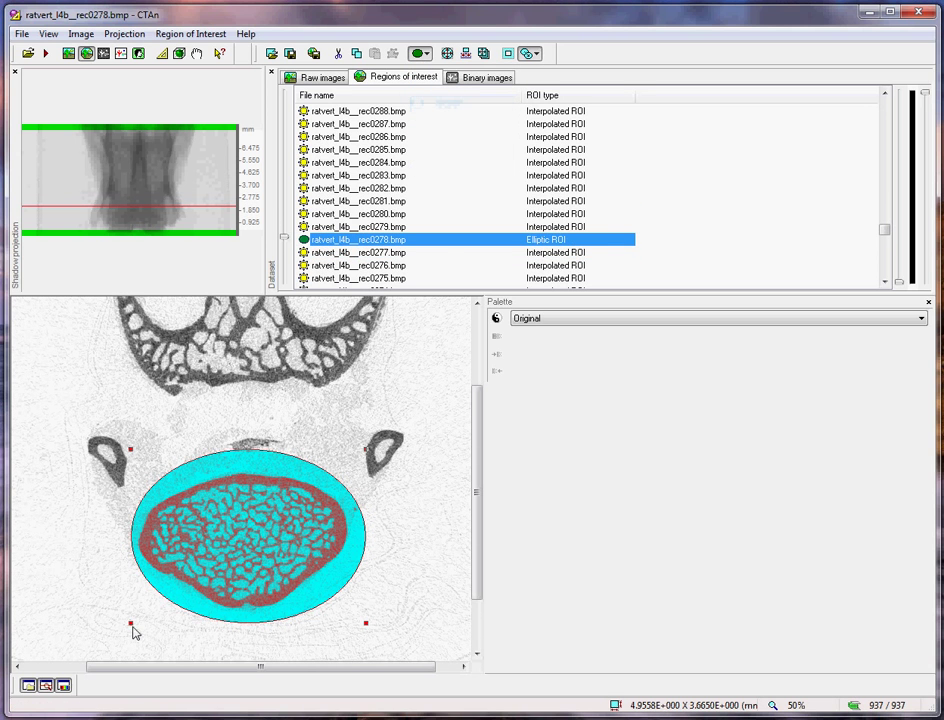
{"action": "left_click_drag", "start_coordinate": [131, 623], "coordinate": [126, 629]}
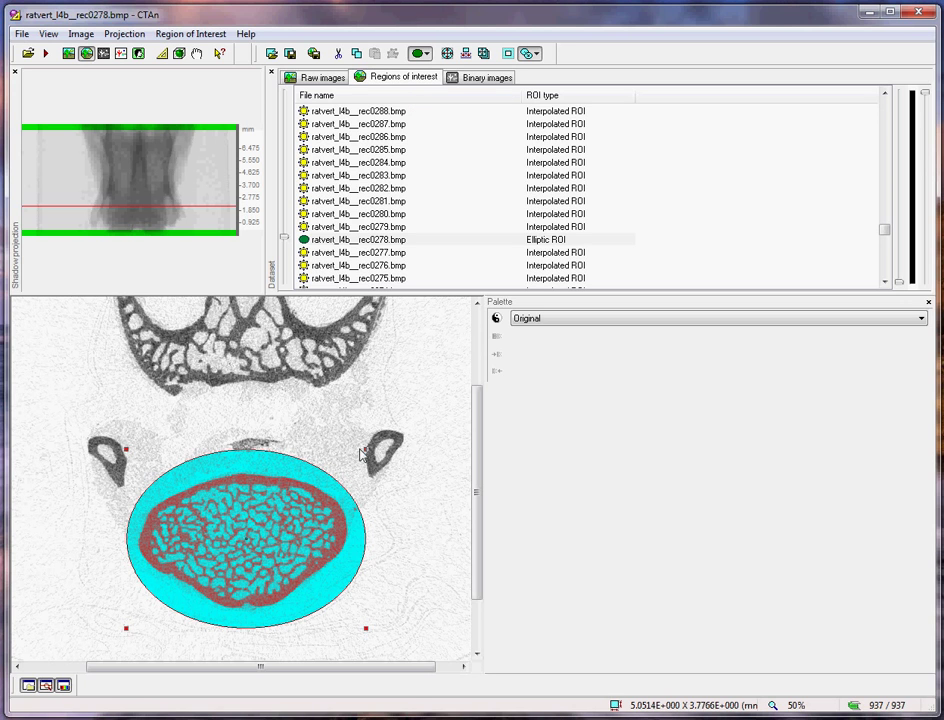
{"action": "left_click_drag", "start_coordinate": [366, 449], "coordinate": [369, 456]}
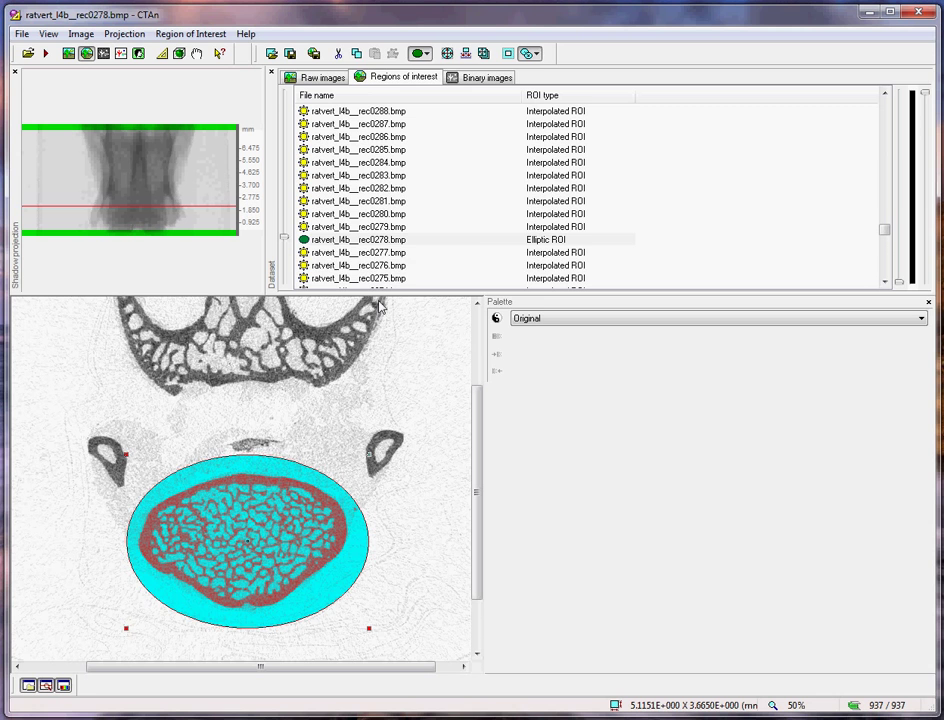
Step down the ROI list from rec0276 through rec0206 and rec0188 to slice rec0149
{"action": "left_click", "coordinate": [345, 265]}
{"action": "scroll", "coordinate": [330, 248], "scroll_direction": "down", "scroll_amount": 9}
{"action": "left_click", "coordinate": [342, 240]}
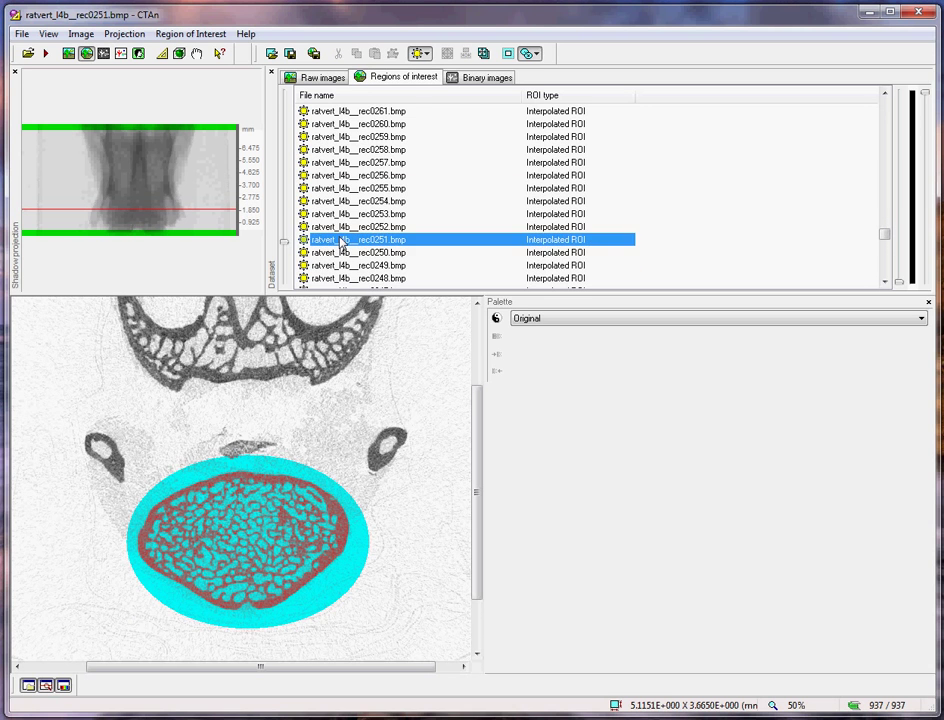
{"action": "scroll", "coordinate": [342, 242], "scroll_direction": "down", "scroll_amount": 5}
{"action": "left_click", "coordinate": [342, 240]}
{"action": "scroll", "coordinate": [342, 242], "scroll_direction": "down", "scroll_amount": 5}
{"action": "left_click", "coordinate": [342, 240]}
{"action": "scroll", "coordinate": [342, 242], "scroll_direction": "down", "scroll_amount": 5}
{"action": "left_click", "coordinate": [342, 240]}
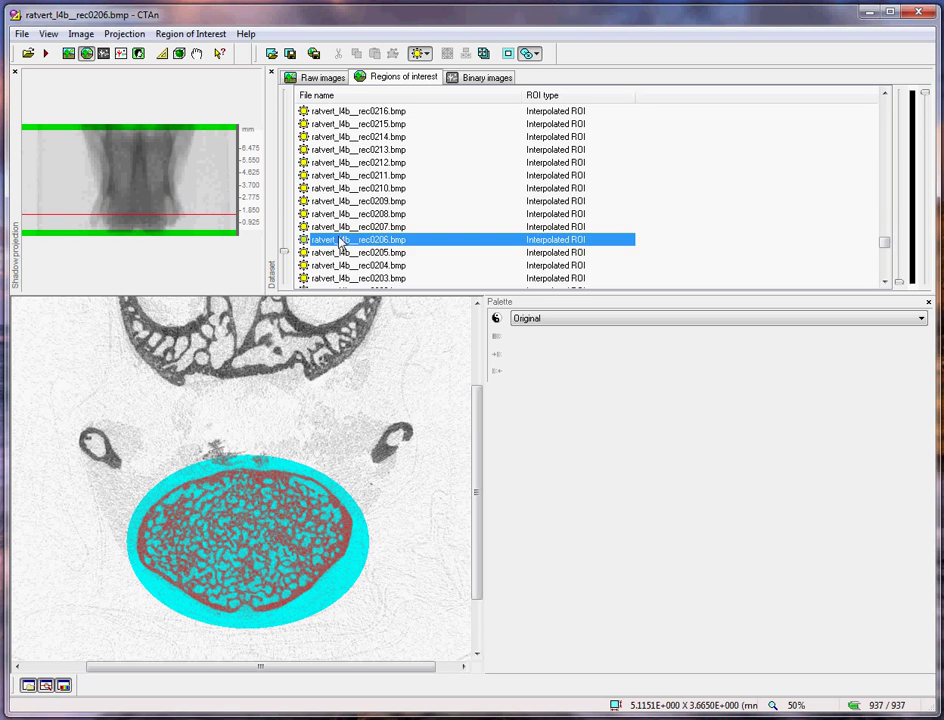
{"action": "scroll", "coordinate": [342, 242], "scroll_direction": "down", "scroll_amount": 6}
{"action": "left_click", "coordinate": [342, 240]}
{"action": "scroll", "coordinate": [342, 242], "scroll_direction": "down", "scroll_amount": 9}
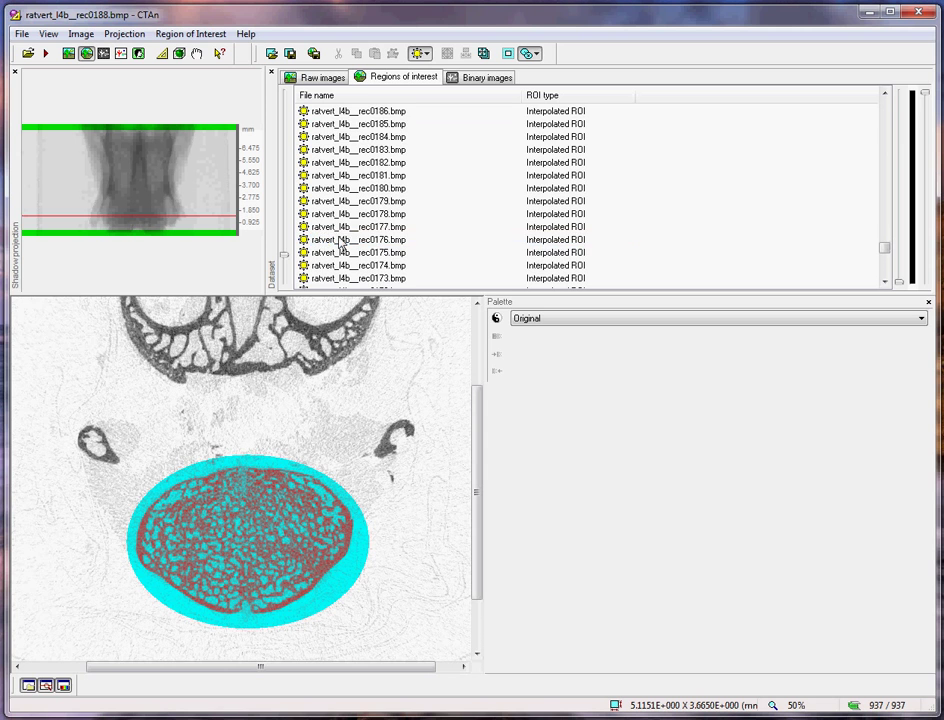
{"action": "left_click", "coordinate": [342, 240]}
{"action": "scroll", "coordinate": [342, 242], "scroll_direction": "down", "scroll_amount": 4}
{"action": "left_click", "coordinate": [342, 240]}
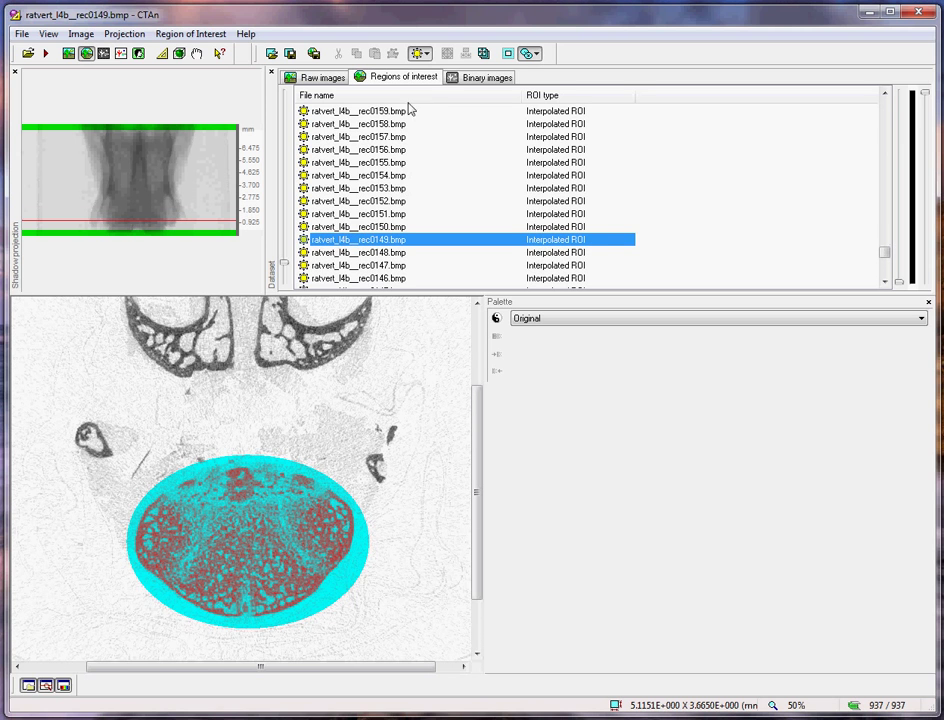
Give slice rec0149 its own elliptic ROI, enlarged to cover the vertebral body
{"action": "left_click", "coordinate": [420, 53]}
{"action": "left_click", "coordinate": [463, 106]}
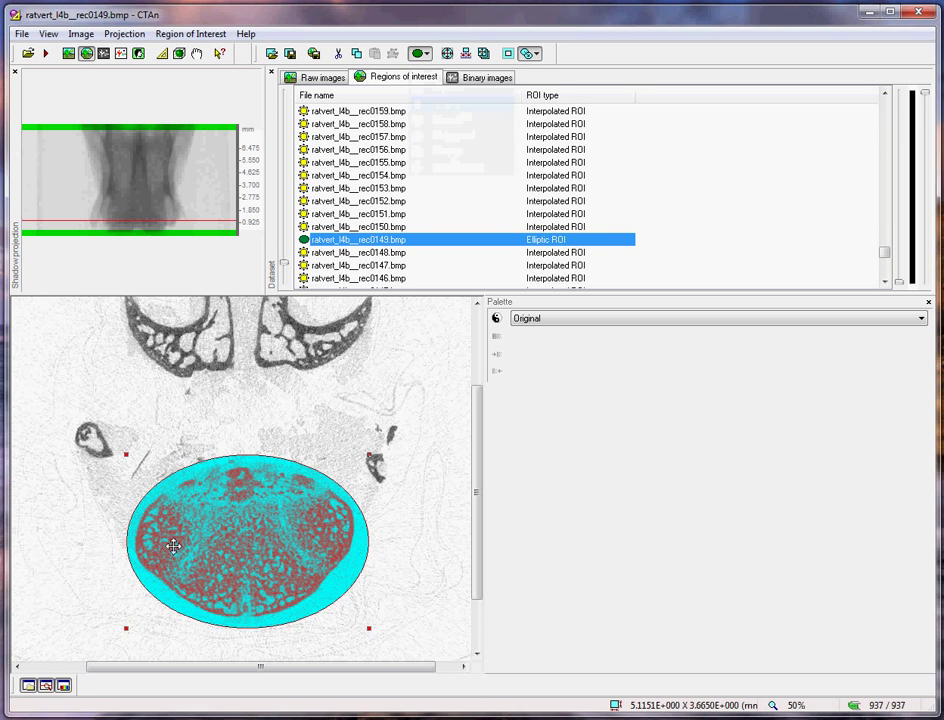
{"action": "left_click_drag", "start_coordinate": [126, 455], "coordinate": [119, 452]}
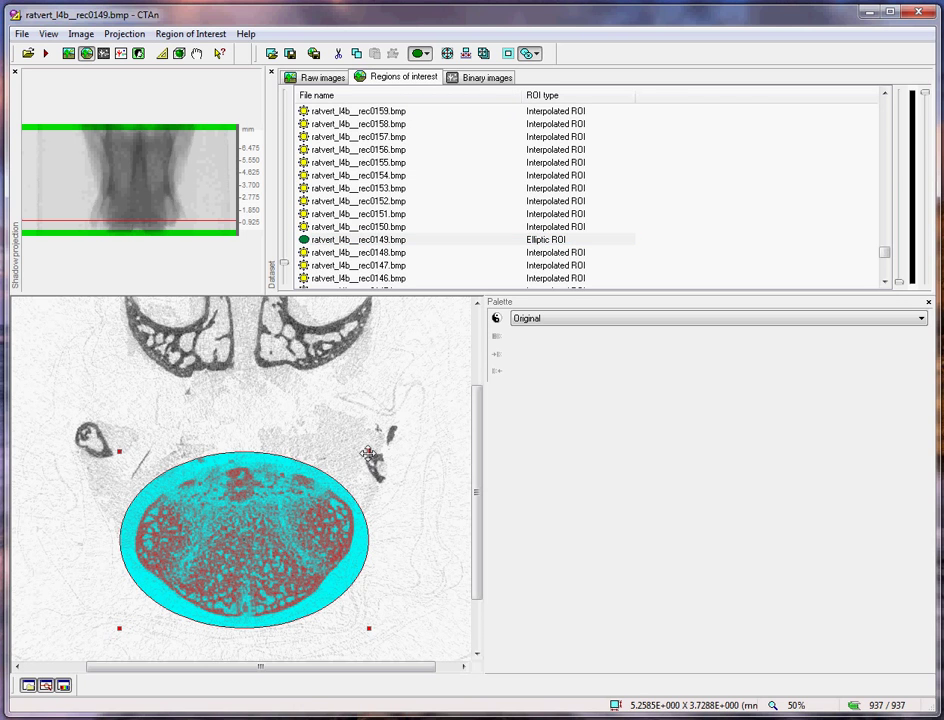
{"action": "left_click_drag", "start_coordinate": [368, 452], "coordinate": [375, 446]}
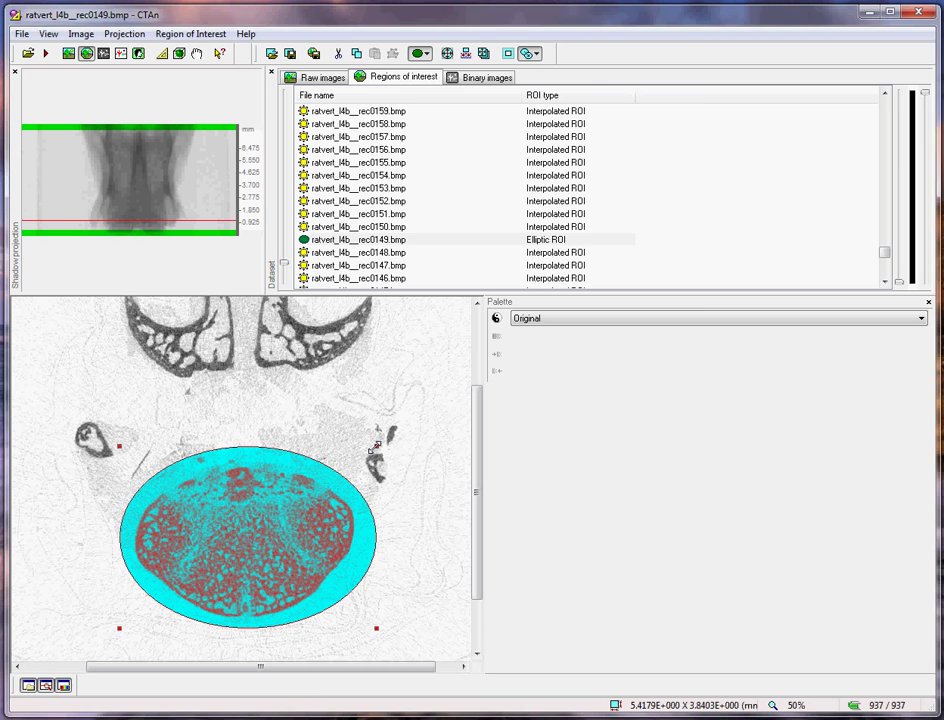
Check the interpolated ROIs on slices rec0147 down through rec0083, ending at rec0073
{"action": "left_click", "coordinate": [357, 265]}
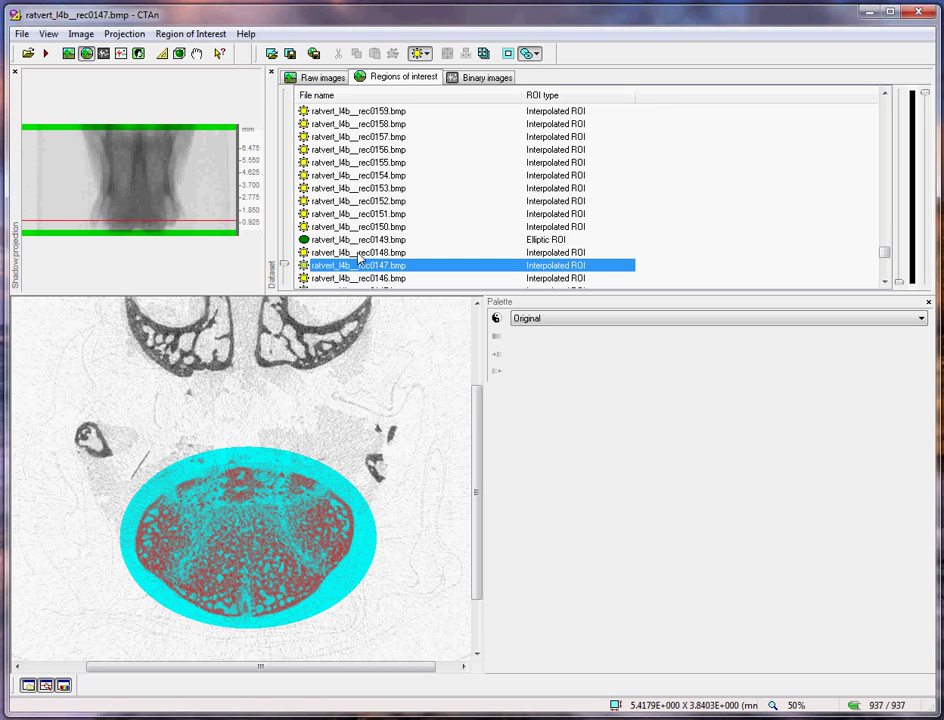
{"action": "scroll", "coordinate": [357, 258], "scroll_direction": "down", "scroll_amount": 7}
{"action": "left_click", "coordinate": [357, 264]}
{"action": "scroll", "coordinate": [352, 254], "scroll_direction": "down", "scroll_amount": 3}
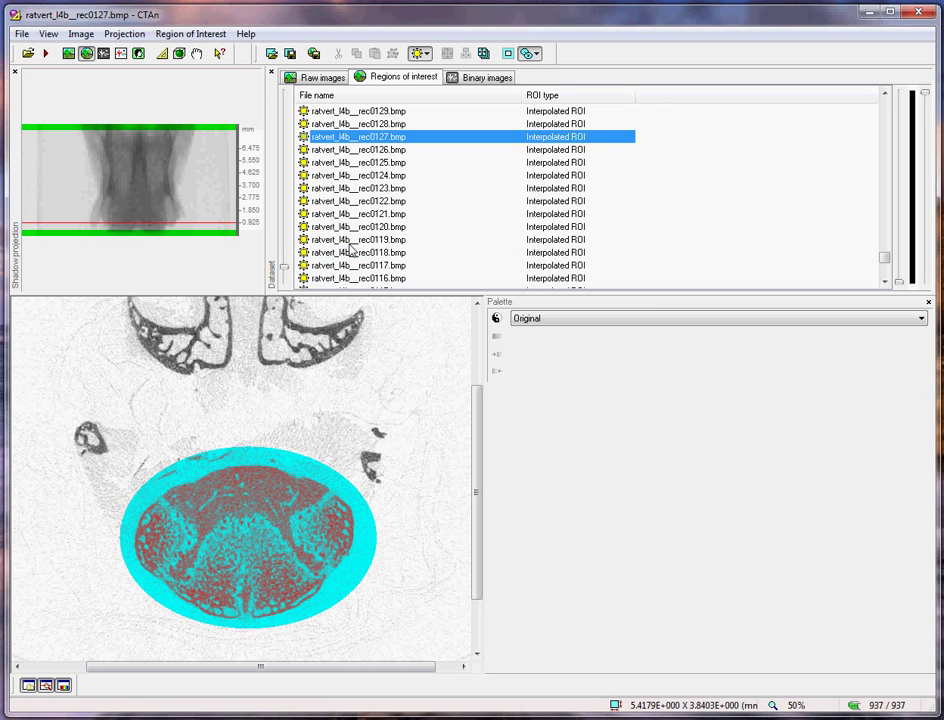
{"action": "left_click", "coordinate": [350, 244]}
{"action": "scroll", "coordinate": [350, 245], "scroll_direction": "down", "scroll_amount": 4}
{"action": "left_click", "coordinate": [350, 242]}
{"action": "scroll", "coordinate": [350, 242], "scroll_direction": "down", "scroll_amount": 4}
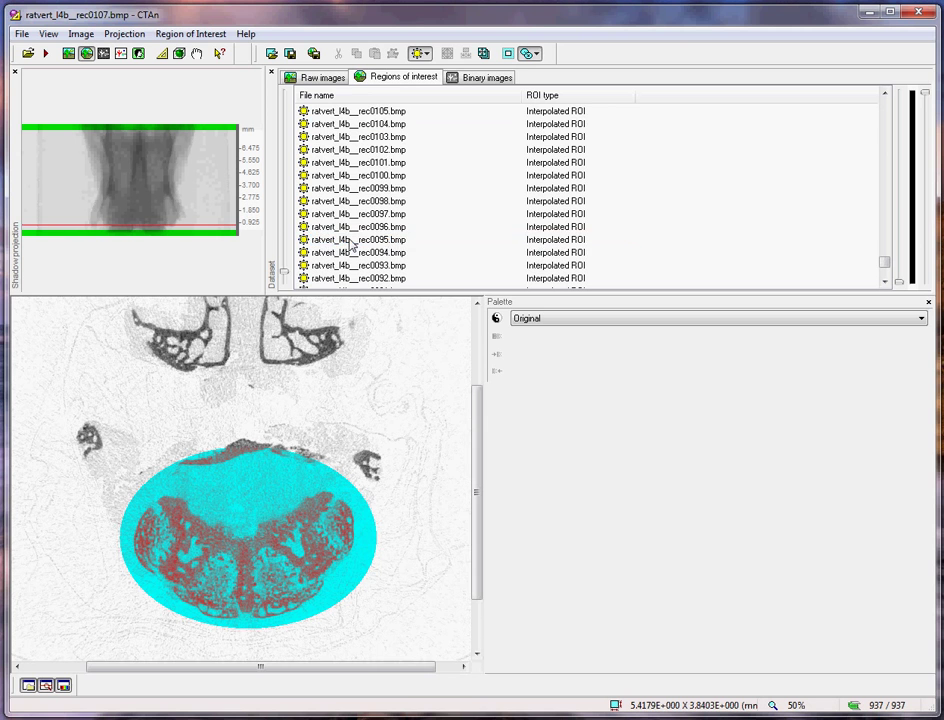
{"action": "left_click", "coordinate": [350, 242]}
{"action": "scroll", "coordinate": [350, 242], "scroll_direction": "down", "scroll_amount": 4}
{"action": "left_click", "coordinate": [350, 240]}
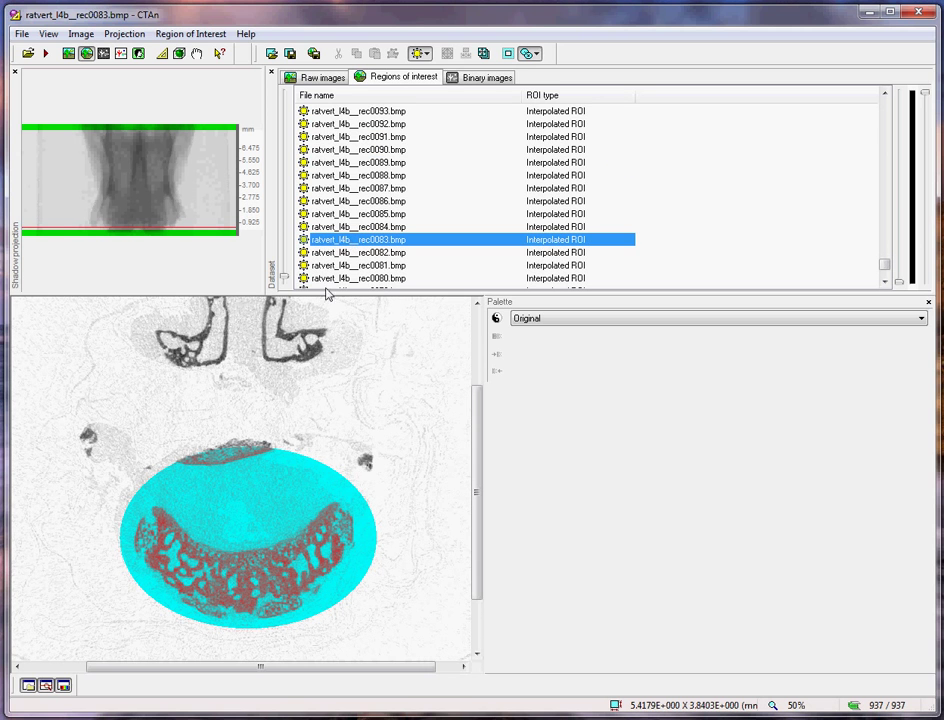
{"action": "scroll", "coordinate": [335, 272], "scroll_direction": "down", "scroll_amount": 4}
{"action": "left_click", "coordinate": [345, 253]}
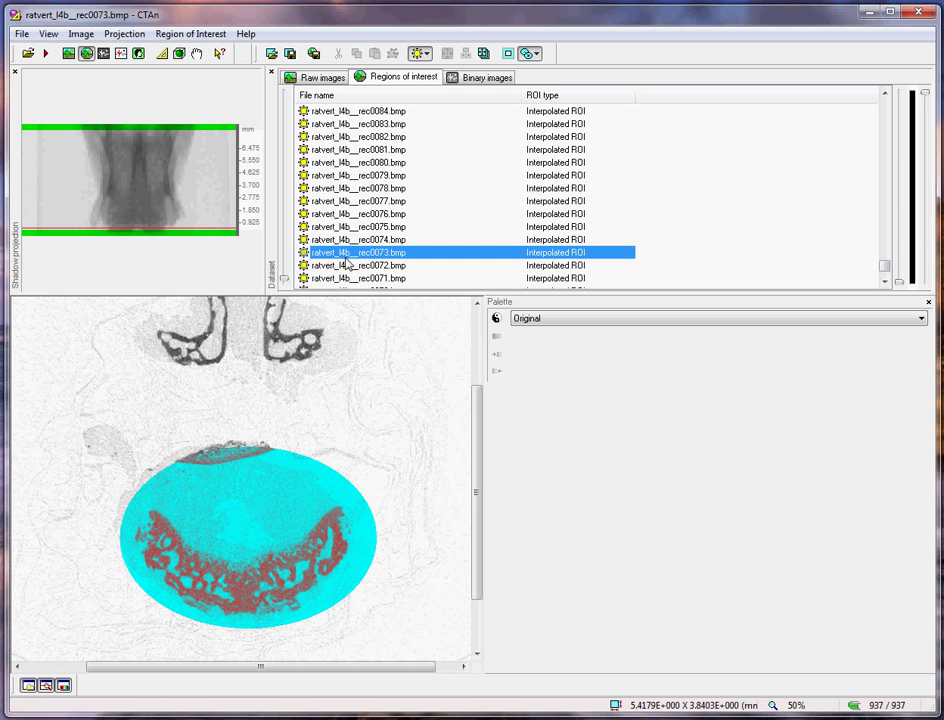
Give slice rec0073 its own elliptic ROI with the top edge lowered
{"action": "left_click", "coordinate": [421, 54]}
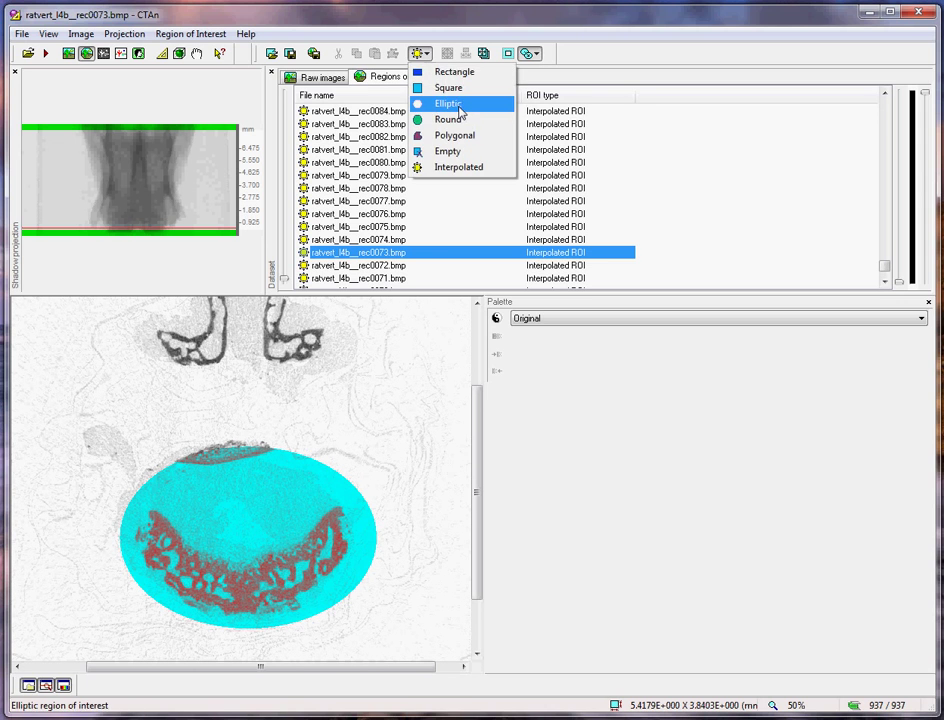
{"action": "left_click", "coordinate": [458, 108]}
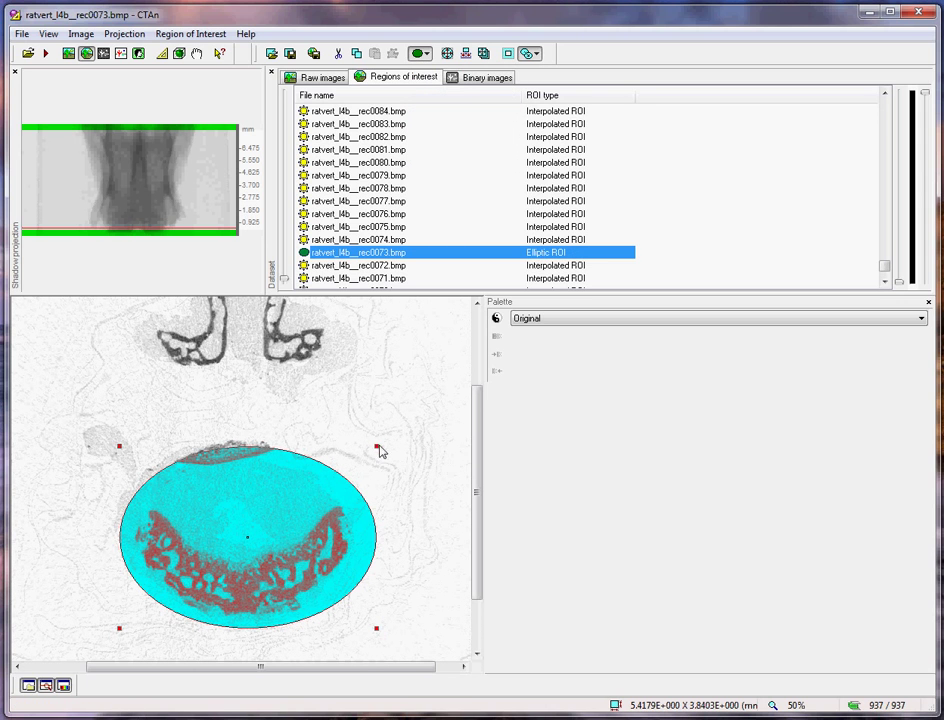
{"action": "left_click_drag", "start_coordinate": [379, 447], "coordinate": [376, 469]}
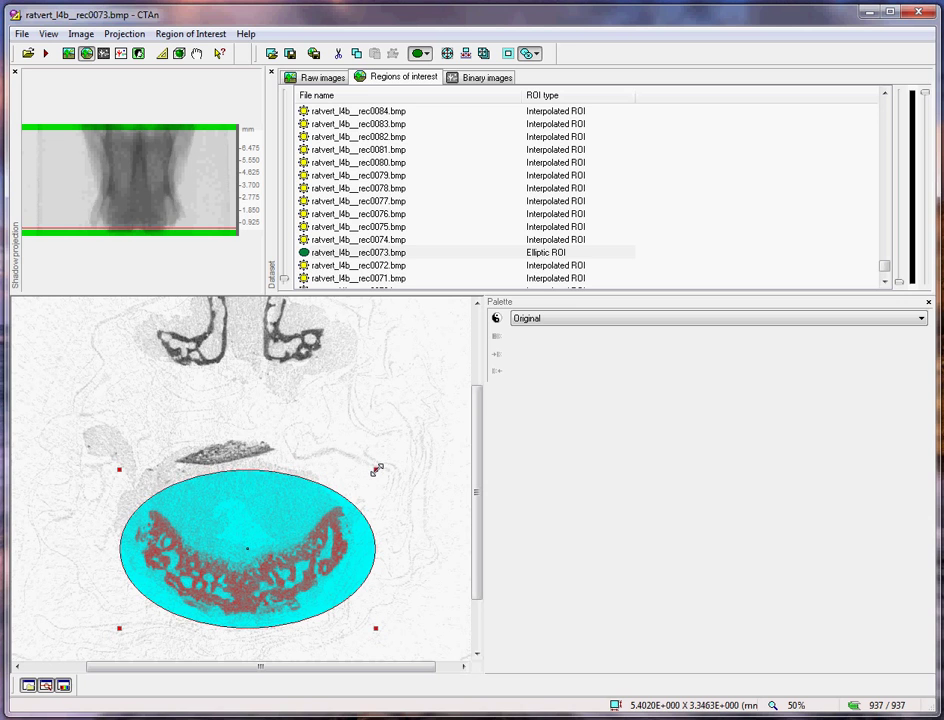
Make rec0073 the bottom of the slice selection, leaving 917 of 937 slices
{"action": "right_click", "coordinate": [352, 256]}
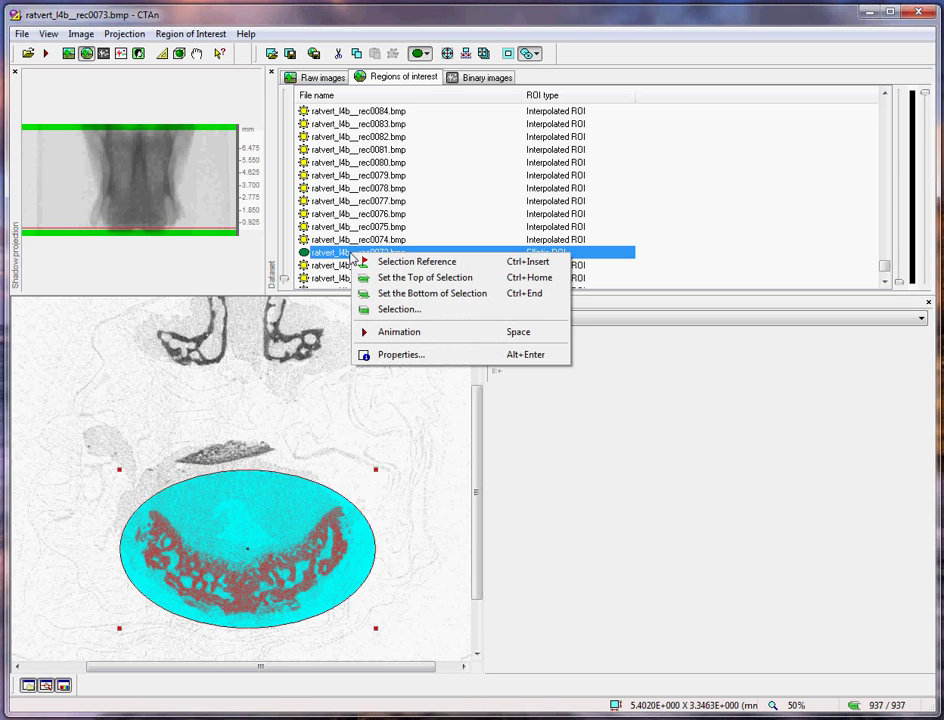
{"action": "left_click", "coordinate": [431, 296]}
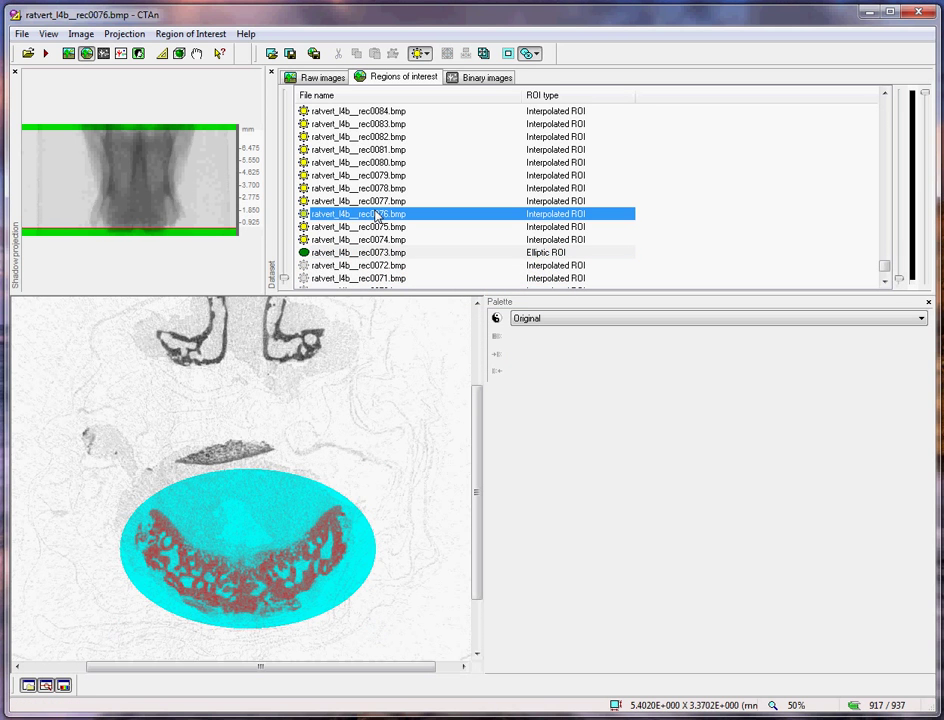
{"action": "key", "text": "Page_Up"}
{"action": "key", "text": "Page_Up"}
{"action": "key", "text": "Page_Up"}
{"action": "key", "text": "Page_Up"}
{"action": "key", "text": "Page_Up"}
{"action": "key", "text": "Page_Up"}
{"action": "key", "text": "Page_Up"}
{"action": "key", "text": "Page_Up"}
{"action": "key", "text": "Page_Up"}
{"action": "key", "text": "Page_Up"}
{"action": "key", "text": "Page_Up"}
{"action": "key", "text": "Page_Up"}
{"action": "key", "text": "Page_Up"}
{"action": "key", "text": "Page_Up"}
{"action": "key", "text": "Page_Up"}
{"action": "key", "text": "Page_Up"}
{"action": "key", "text": "Page_Up"}
{"action": "key", "text": "Page_Up"}
{"action": "key", "text": "Page_Up"}
{"action": "key", "text": "Page_Up"}
{"action": "key", "text": "Page_Up"}
{"action": "key", "text": "Page_Up"}
{"action": "key", "text": "Page_Up"}
{"action": "key", "text": "Page_Up"}
{"action": "key", "text": "Page_Up"}
{"action": "key", "text": "Page_Up"}
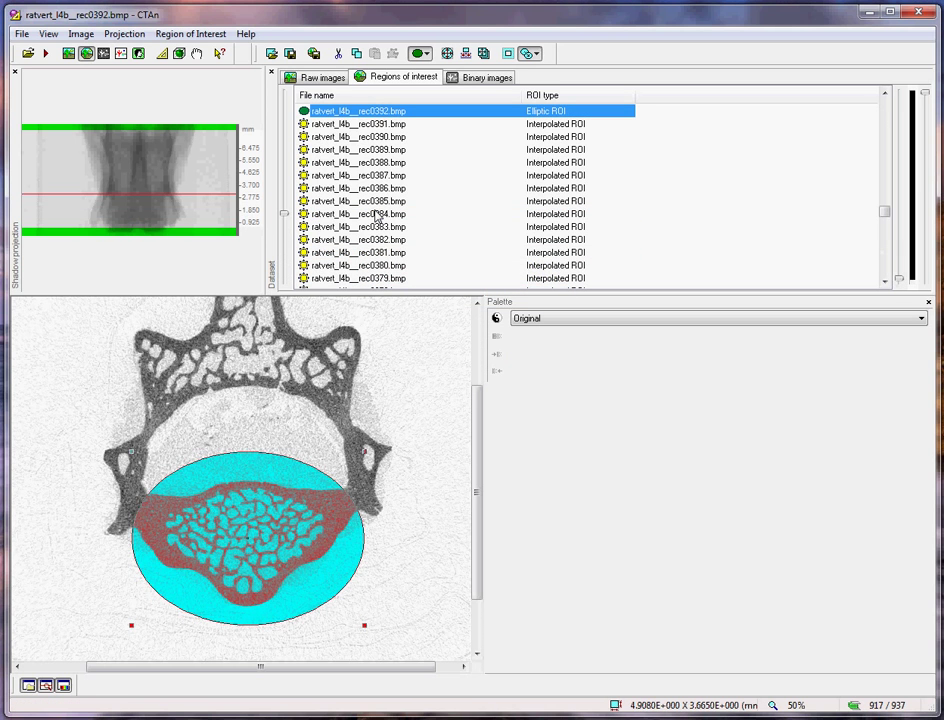
Give slice rec0485 its own elliptic ROI with both sides pulled inward
{"action": "key", "text": "Up"}
{"action": "key", "text": "Up"}
{"action": "key", "text": "Up"}
{"action": "key", "text": "Up"}
{"action": "key", "text": "Up"}
{"action": "key", "text": "Up"}
{"action": "key", "text": "Up"}
{"action": "key", "text": "Up"}
{"action": "key", "text": "Up"}
{"action": "key", "text": "Up"}
{"action": "key", "text": "Up"}
{"action": "key", "text": "Up"}
{"action": "key", "text": "Up"}
{"action": "key", "text": "Up"}
{"action": "key", "text": "Up"}
{"action": "key", "text": "Up"}
{"action": "key", "text": "Up"}
{"action": "key", "text": "Up"}
{"action": "key", "text": "Up"}
{"action": "key", "text": "Up"}
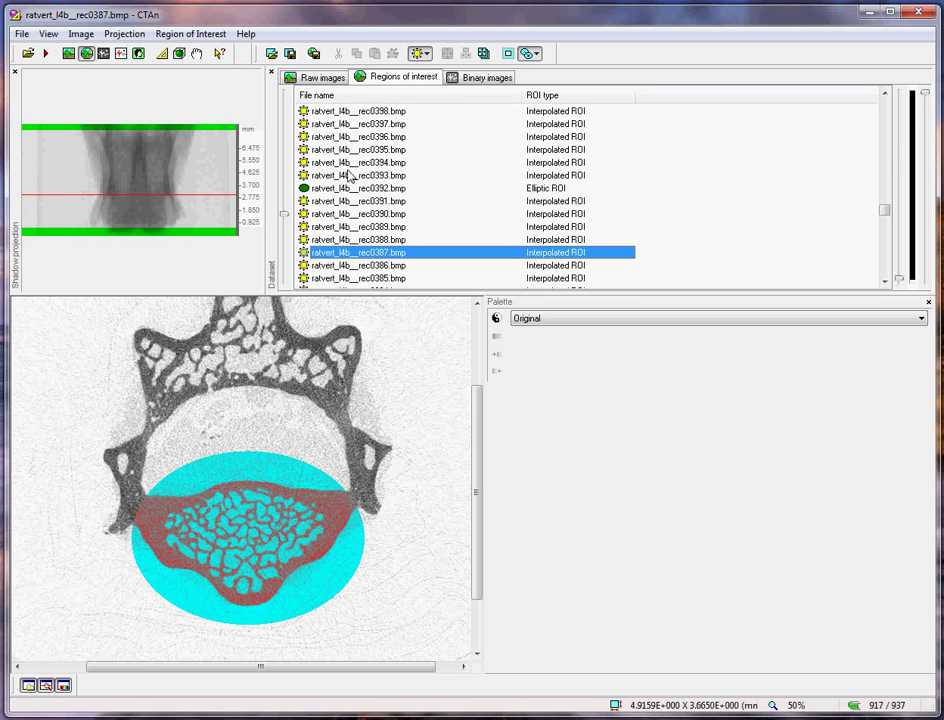
{"action": "key", "text": "Up"}
{"action": "key", "text": "Up"}
{"action": "key", "text": "Up"}
{"action": "key", "text": "Up"}
{"action": "key", "text": "Up"}
{"action": "key", "text": "Up"}
{"action": "key", "text": "Up"}
{"action": "key", "text": "Up"}
{"action": "key", "text": "Up"}
{"action": "key", "text": "Up"}
{"action": "key", "text": "Up"}
{"action": "key", "text": "Up"}
{"action": "key", "text": "Up"}
{"action": "key", "text": "Up"}
{"action": "key", "text": "Up"}
{"action": "key", "text": "Up"}
{"action": "key", "text": "Up"}
{"action": "key", "text": "Up"}
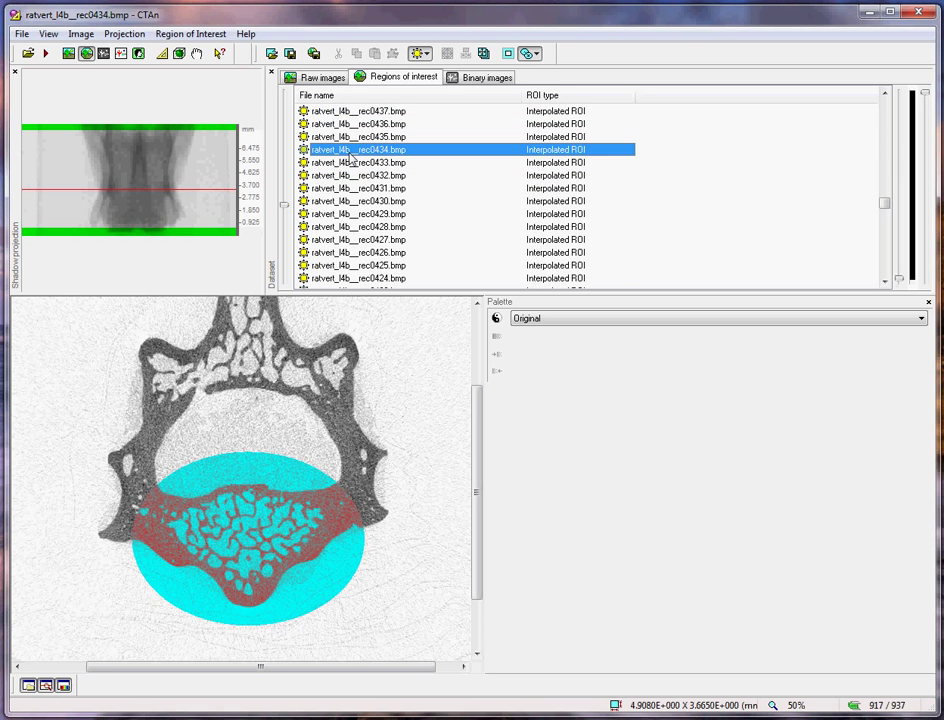
{"action": "key", "text": "Up"}
{"action": "key", "text": "Up"}
{"action": "key", "text": "Up"}
{"action": "key", "text": "Up"}
{"action": "key", "text": "Up"}
{"action": "key", "text": "Up"}
{"action": "key", "text": "Up"}
{"action": "key", "text": "Up"}
{"action": "key", "text": "Up"}
{"action": "key", "text": "Up"}
{"action": "key", "text": "Up"}
{"action": "key", "text": "Up"}
{"action": "key", "text": "Up"}
{"action": "key", "text": "Up"}
{"action": "key", "text": "Up"}
{"action": "key", "text": "Up"}
{"action": "key", "text": "Up"}
{"action": "key", "text": "Up"}
{"action": "key", "text": "Up"}
{"action": "key", "text": "Up"}
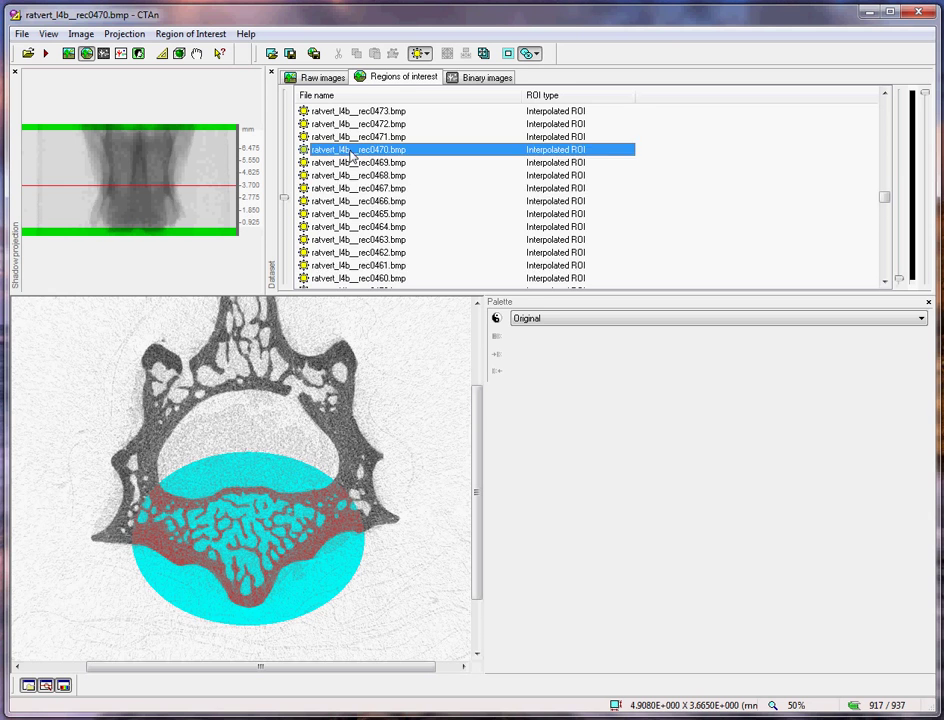
{"action": "left_click", "coordinate": [424, 53]}
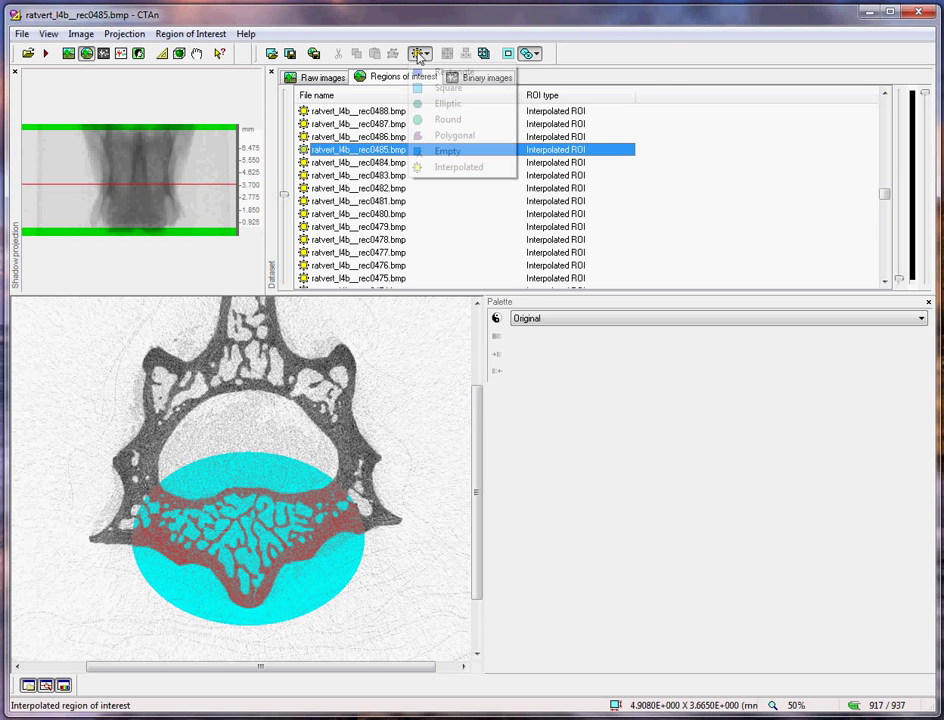
{"action": "left_click", "coordinate": [440, 101]}
{"action": "left_click_drag", "start_coordinate": [130, 450], "coordinate": [145, 455]}
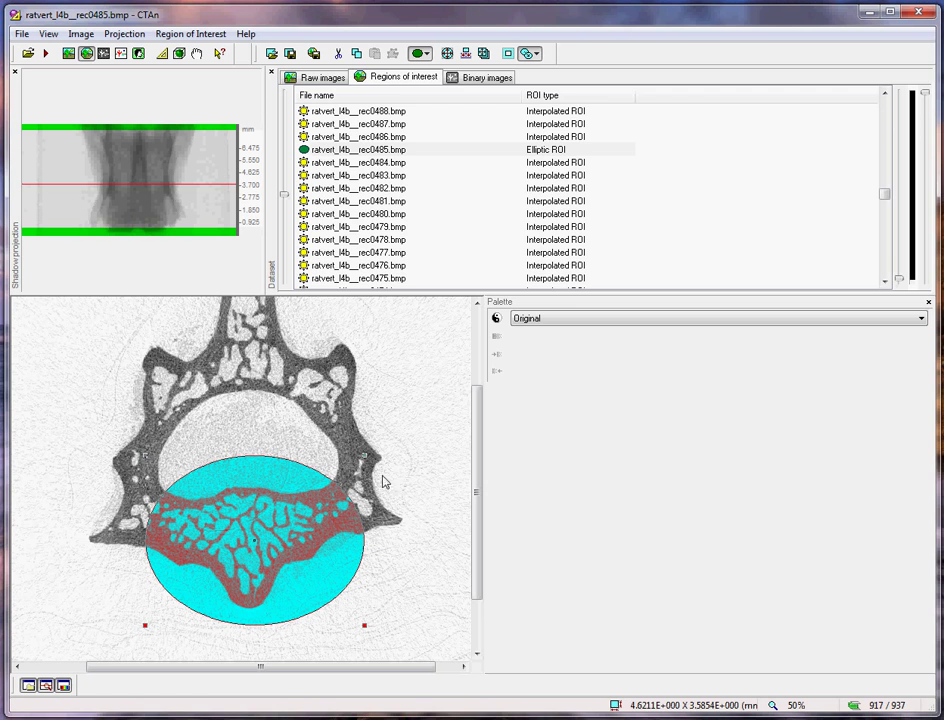
{"action": "left_click_drag", "start_coordinate": [366, 456], "coordinate": [341, 462]}
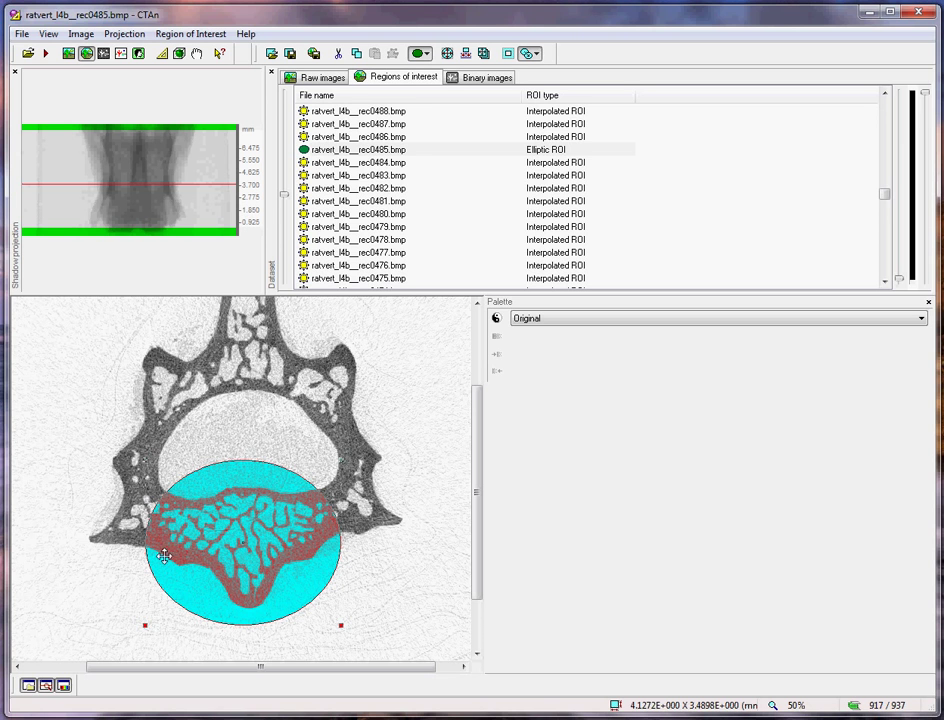
Give slice rec0605 its own elliptic ROI with the left side narrowed slightly
{"action": "left_click", "coordinate": [350, 188]}
{"action": "left_click", "coordinate": [342, 126]}
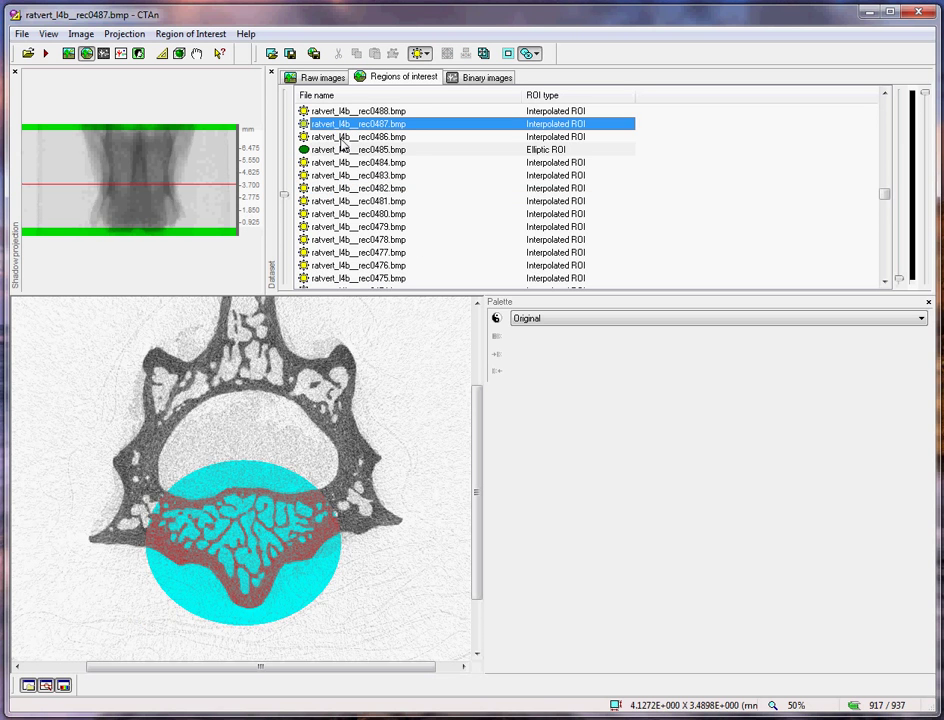
{"action": "scroll", "coordinate": [340, 146], "scroll_direction": "up", "scroll_amount": 15}
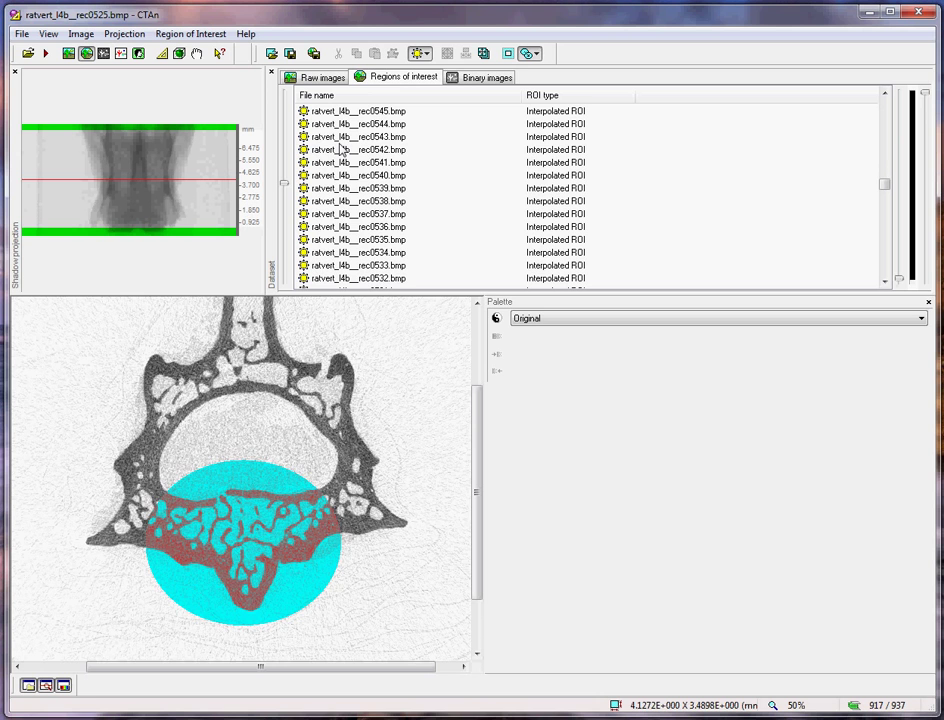
{"action": "scroll", "coordinate": [340, 148], "scroll_direction": "up", "scroll_amount": 15}
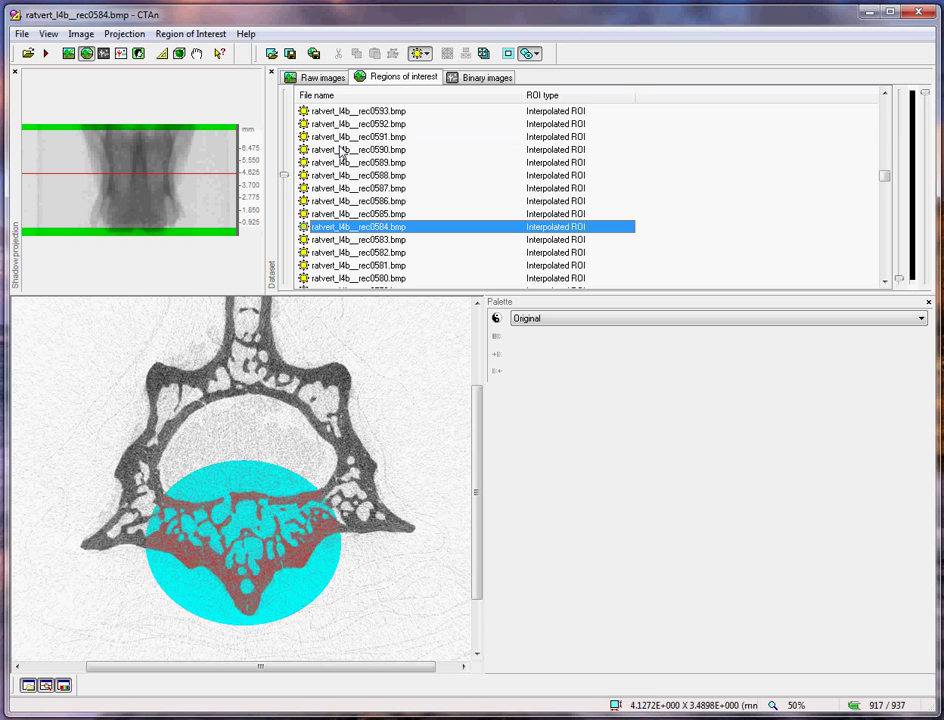
{"action": "scroll", "coordinate": [340, 150], "scroll_direction": "up", "scroll_amount": 7}
{"action": "left_click", "coordinate": [420, 54]}
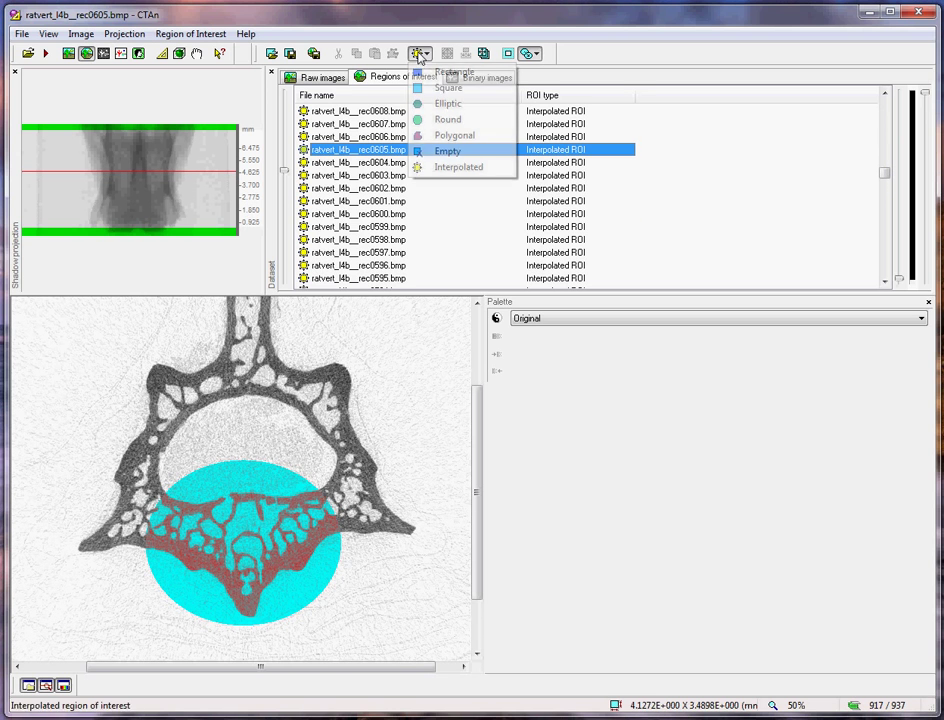
{"action": "left_click", "coordinate": [450, 103]}
{"action": "left_click_drag", "start_coordinate": [150, 460], "coordinate": [156, 459]}
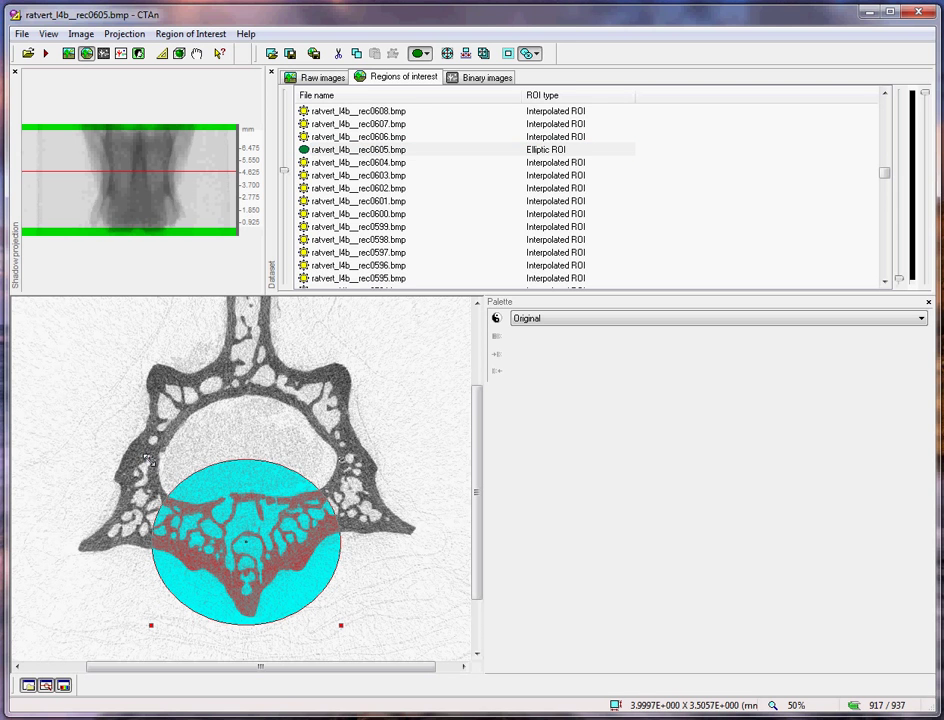
Scroll up the ROI list to slice rec0738
{"action": "left_click", "coordinate": [381, 177]}
{"action": "scroll", "coordinate": [374, 179], "scroll_direction": "up", "scroll_amount": 20}
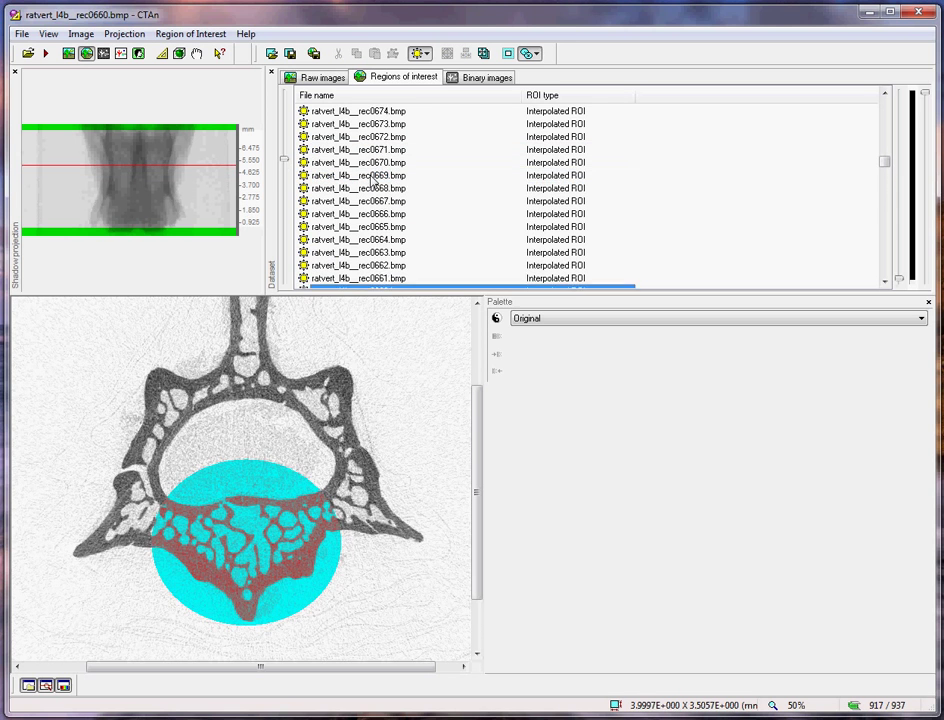
{"action": "scroll", "coordinate": [373, 180], "scroll_direction": "up", "scroll_amount": 11}
{"action": "scroll", "coordinate": [372, 179], "scroll_direction": "up", "scroll_amount": 6}
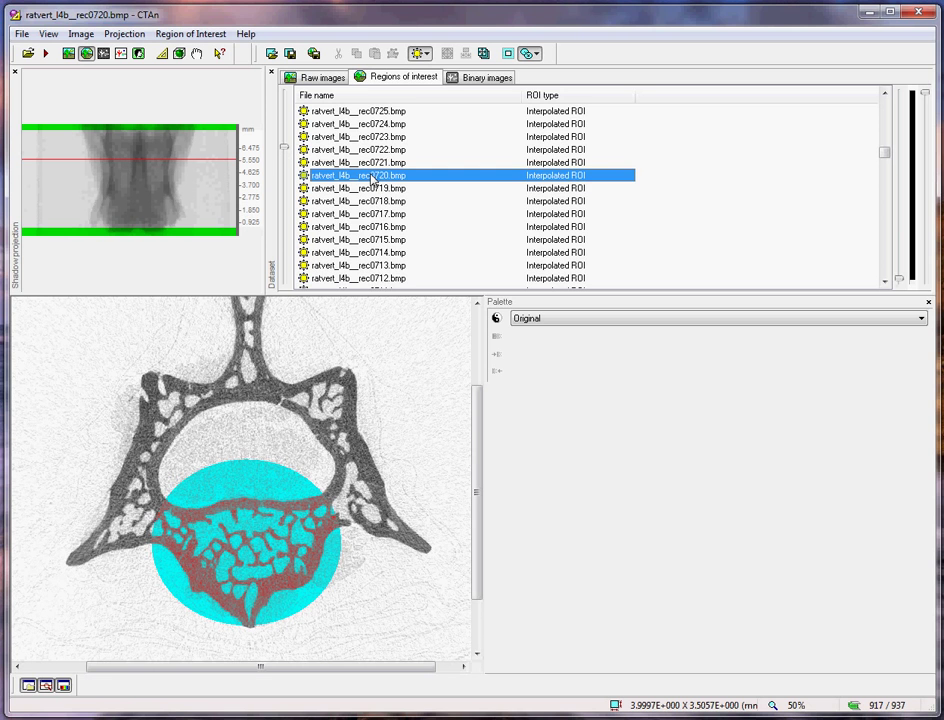
{"action": "scroll", "coordinate": [372, 180], "scroll_direction": "up", "scroll_amount": 6}
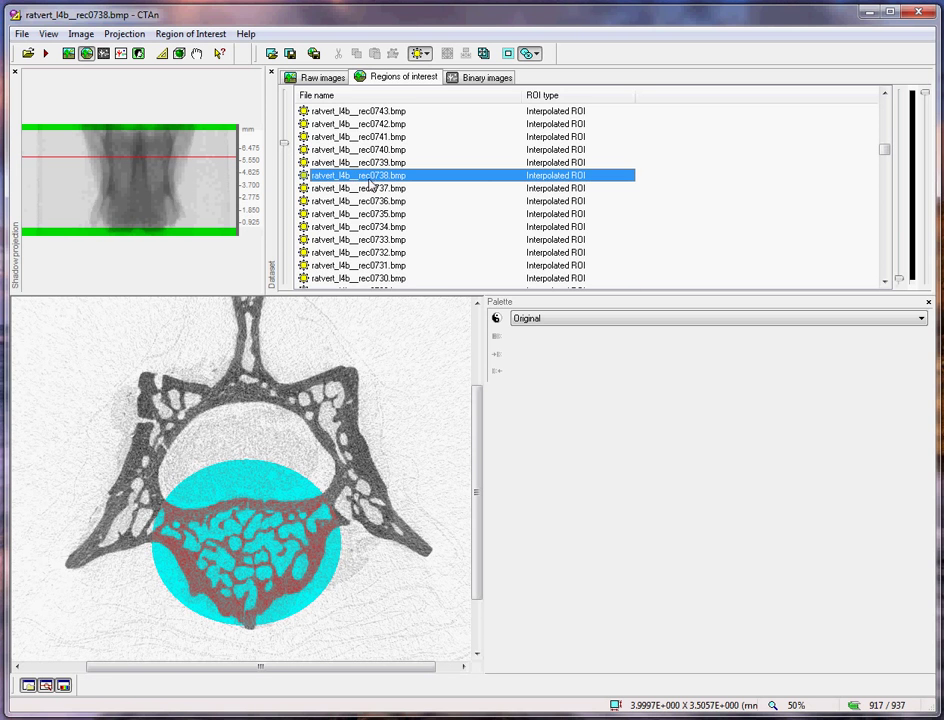
Give slice rec0738 its own elliptic ROI, narrowed at the sides and extended downward
{"action": "left_click", "coordinate": [421, 53]}
{"action": "left_click", "coordinate": [449, 103]}
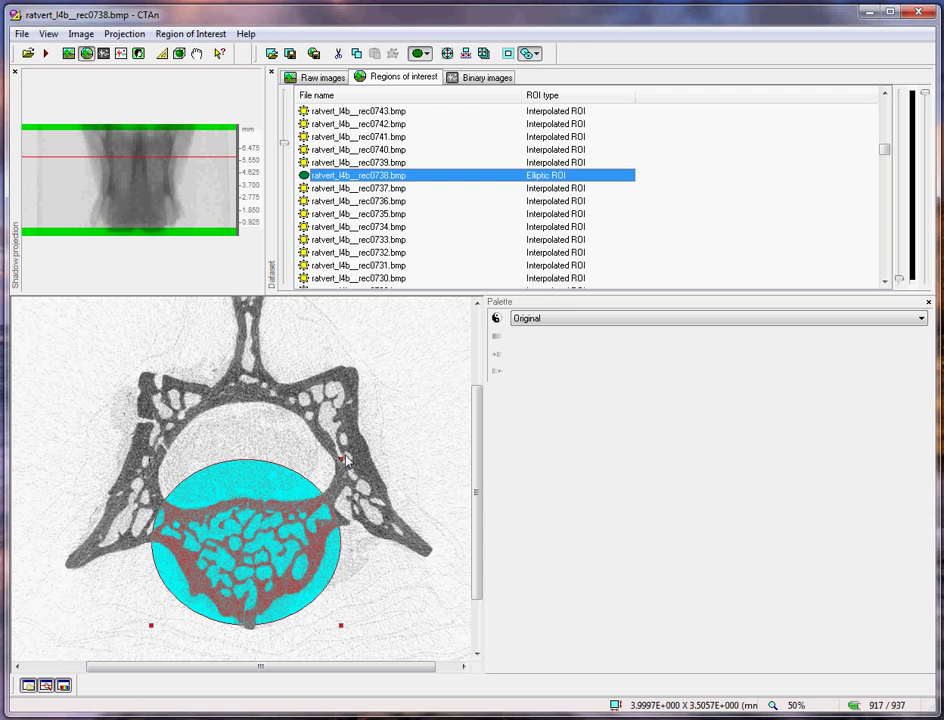
{"action": "left_click_drag", "start_coordinate": [339, 459], "coordinate": [335, 460]}
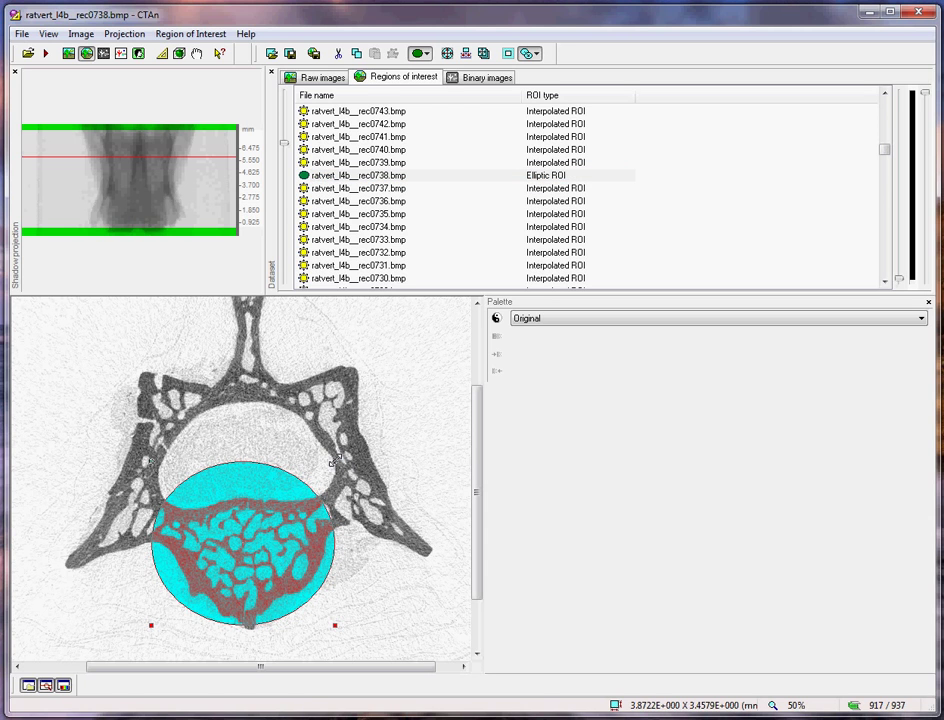
{"action": "left_click_drag", "start_coordinate": [336, 627], "coordinate": [339, 644]}
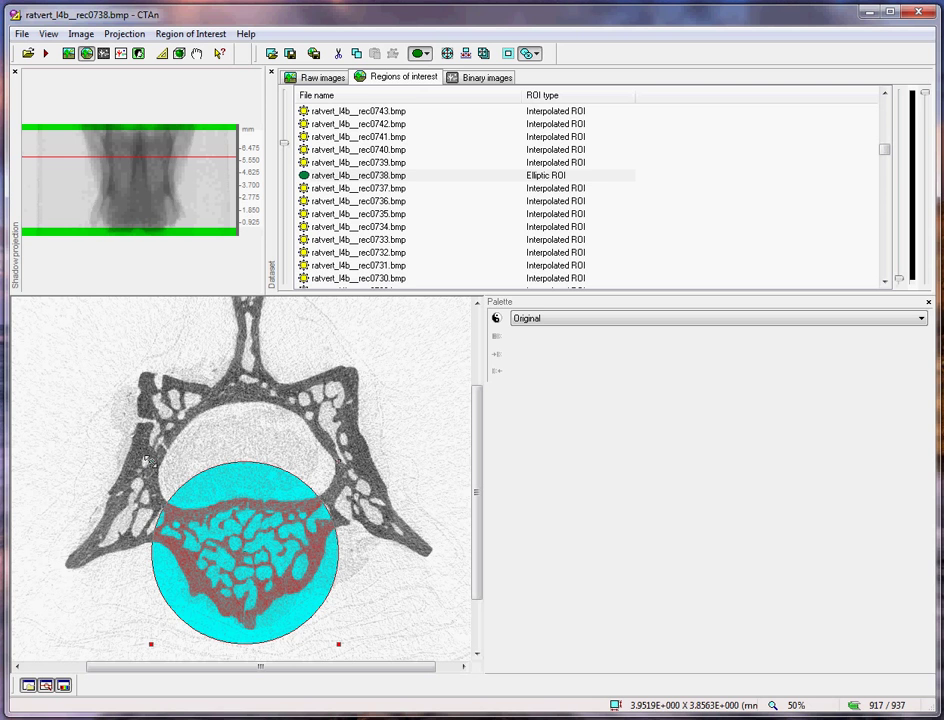
{"action": "left_click_drag", "start_coordinate": [148, 459], "coordinate": [155, 463]}
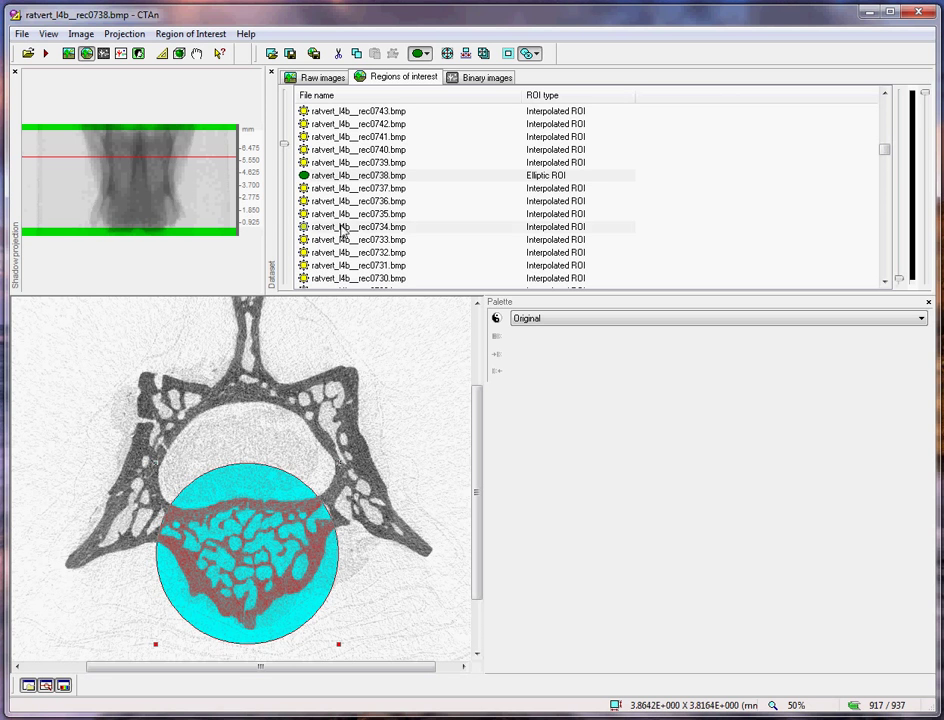
Step up the ROI list through rec0758, rec0809 and rec0827 to slice rec0845
{"action": "left_click", "coordinate": [350, 149]}
{"action": "scroll", "coordinate": [350, 160], "scroll_direction": "up", "scroll_amount": 6}
{"action": "left_click", "coordinate": [350, 149]}
{"action": "scroll", "coordinate": [351, 157], "scroll_direction": "up", "scroll_amount": 5}
{"action": "left_click", "coordinate": [350, 152]}
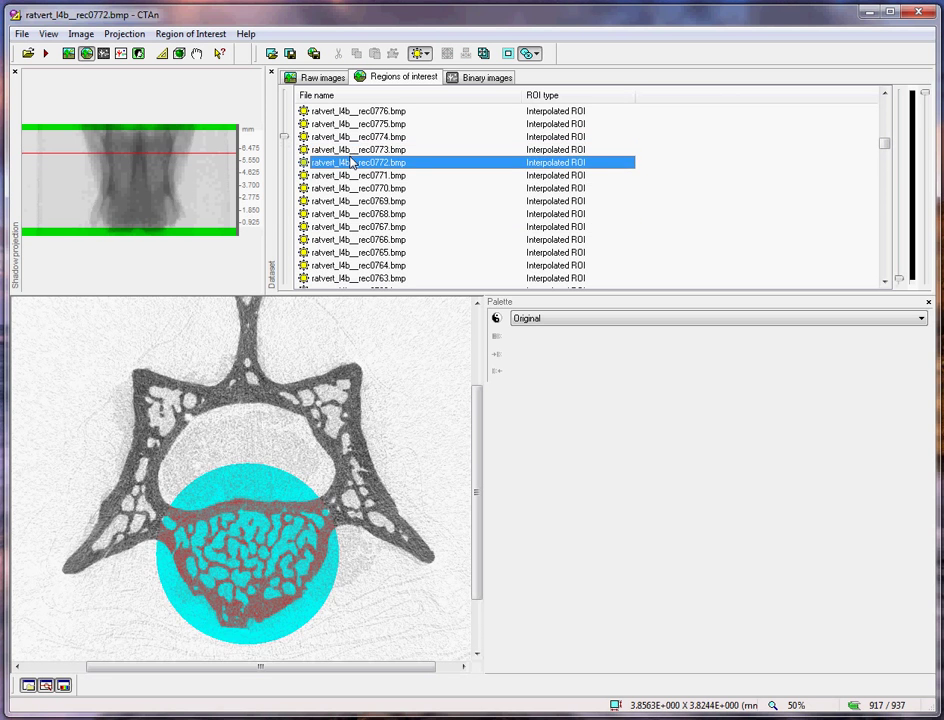
{"action": "scroll", "coordinate": [351, 157], "scroll_direction": "up", "scroll_amount": 6}
{"action": "left_click", "coordinate": [350, 152]}
{"action": "scroll", "coordinate": [351, 157], "scroll_direction": "up", "scroll_amount": 6}
{"action": "left_click", "coordinate": [351, 152]}
{"action": "scroll", "coordinate": [351, 160], "scroll_direction": "up", "scroll_amount": 6}
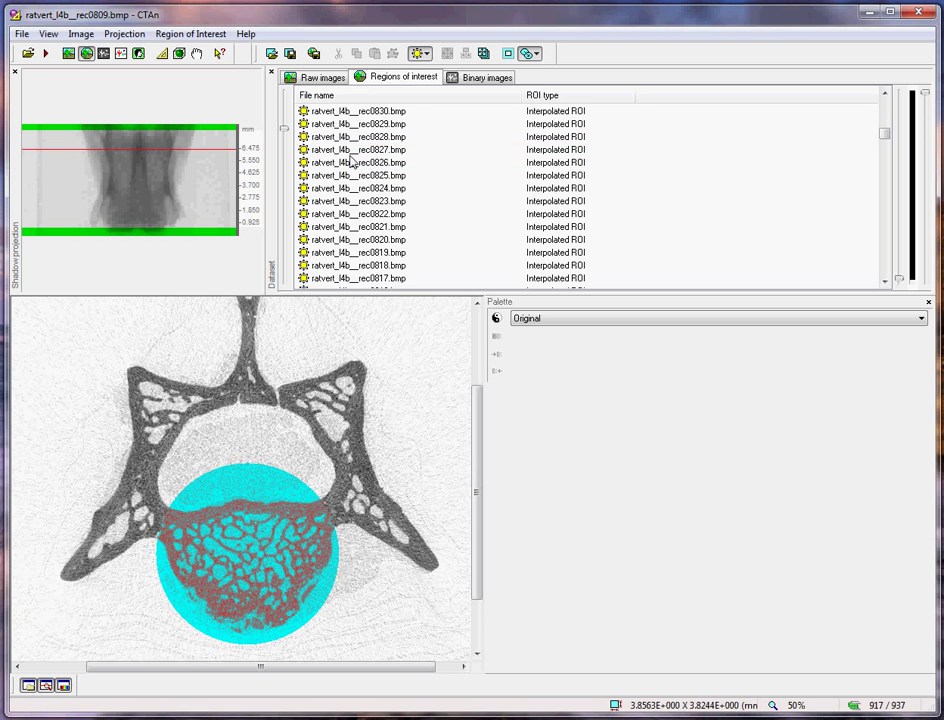
{"action": "left_click", "coordinate": [351, 152]}
{"action": "scroll", "coordinate": [351, 160], "scroll_direction": "up", "scroll_amount": 6}
{"action": "left_click", "coordinate": [351, 152]}
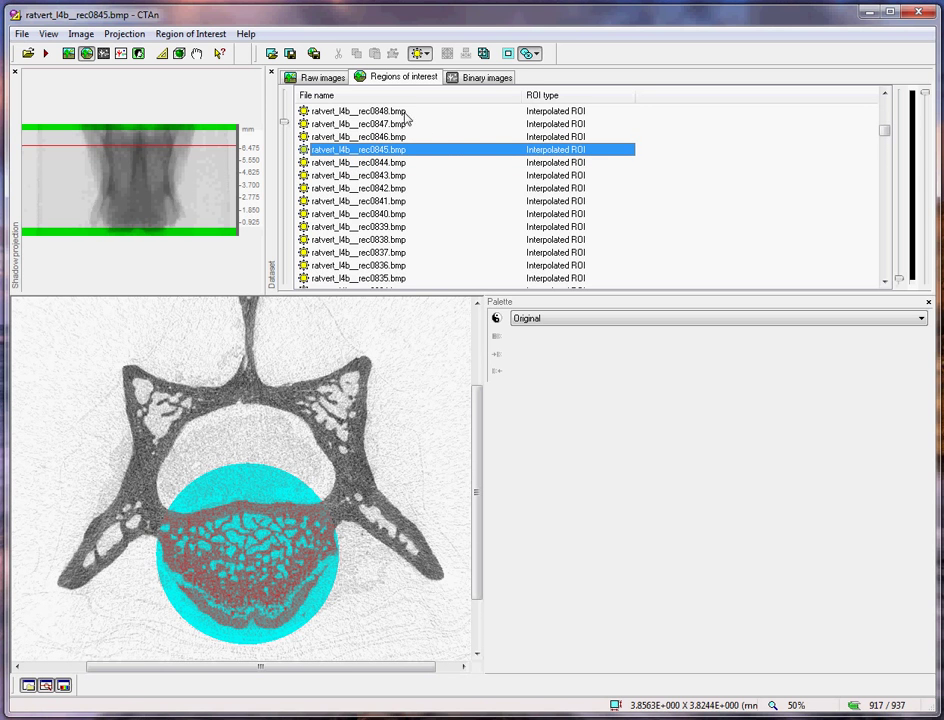
Give slice rec0845 its own elliptic ROI widened over the vertebral body
{"action": "left_click", "coordinate": [424, 53]}
{"action": "left_click", "coordinate": [453, 103]}
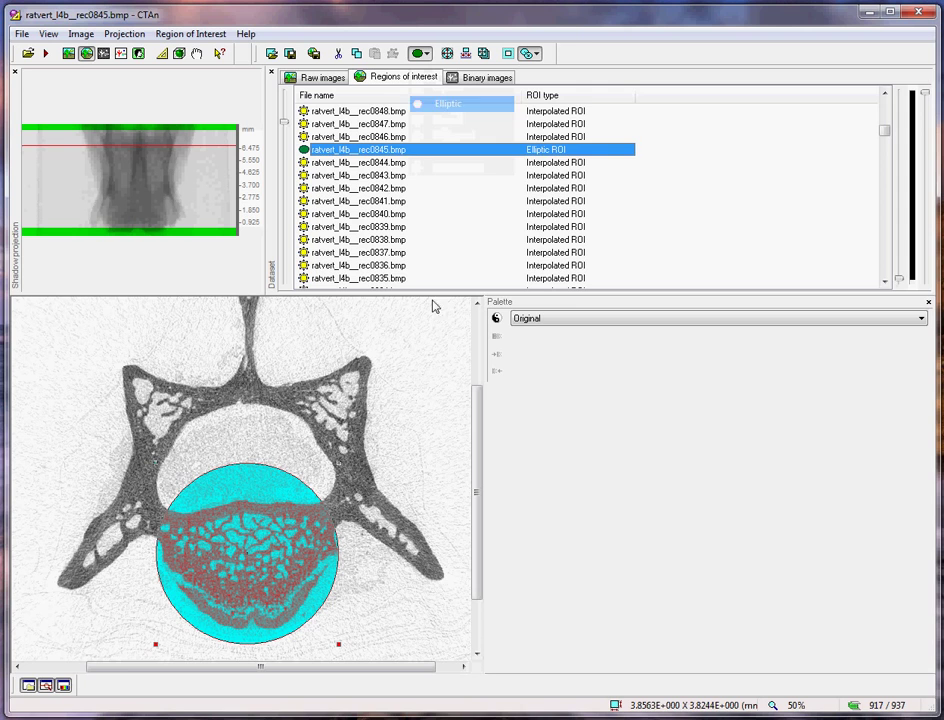
{"action": "left_click_drag", "start_coordinate": [340, 463], "coordinate": [347, 468]}
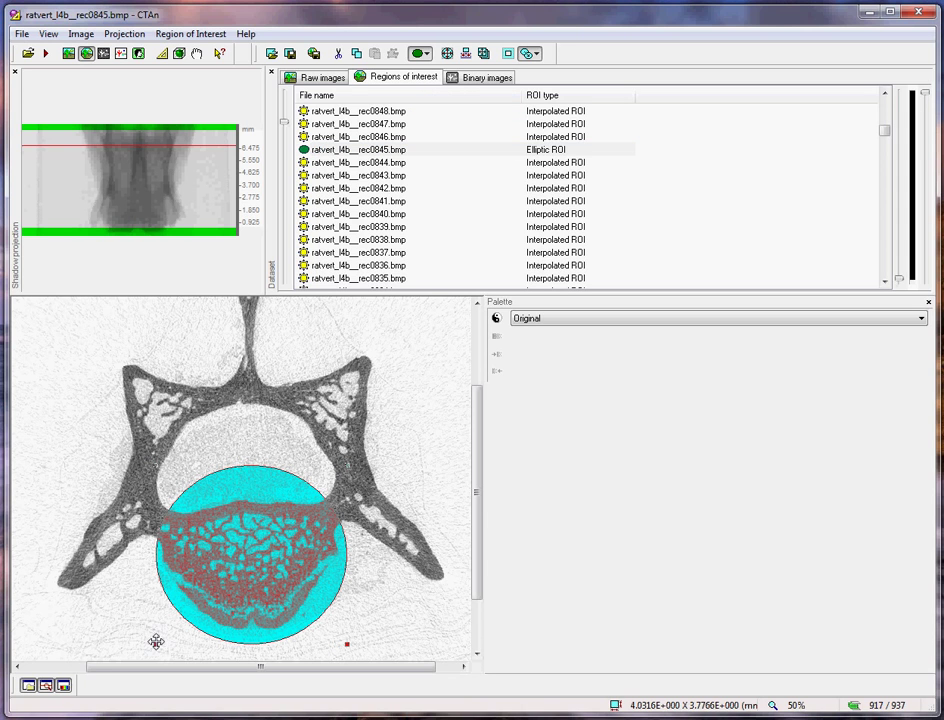
Check interpolation on rec0840 and rec0847, then scroll up to slice rec0972
{"action": "left_click", "coordinate": [413, 212]}
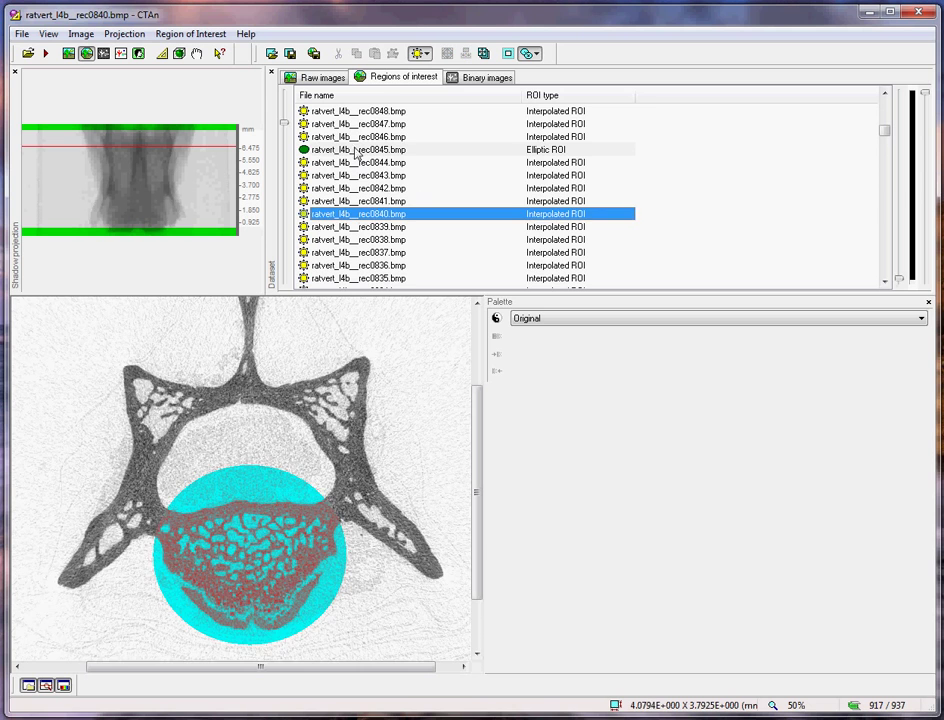
{"action": "left_click", "coordinate": [358, 125]}
{"action": "scroll", "coordinate": [358, 137], "scroll_direction": "up", "scroll_amount": 19}
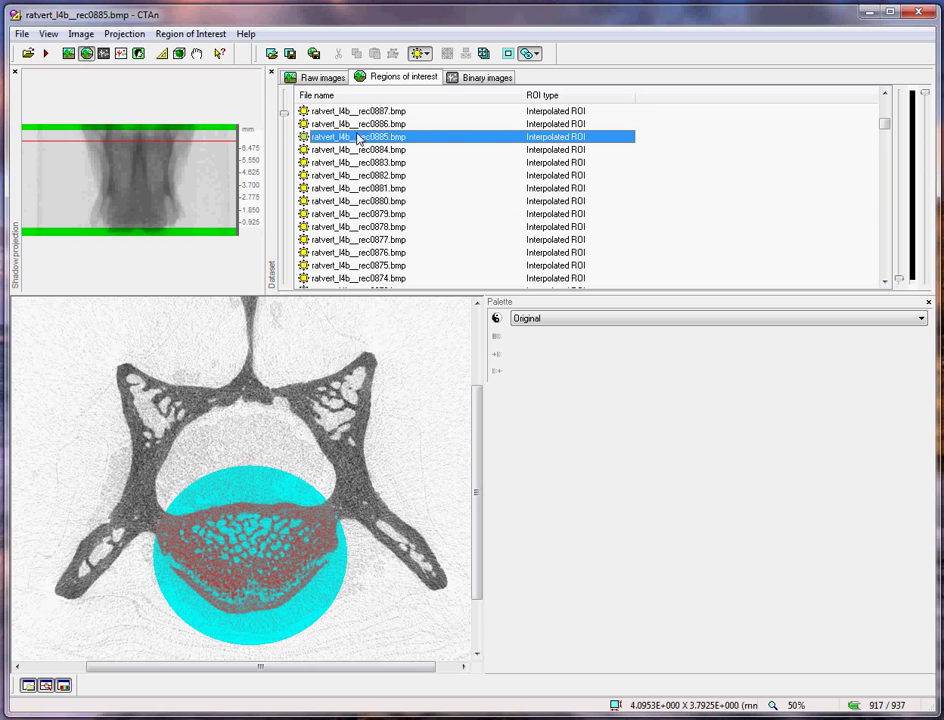
{"action": "scroll", "coordinate": [358, 137], "scroll_direction": "up", "scroll_amount": 13}
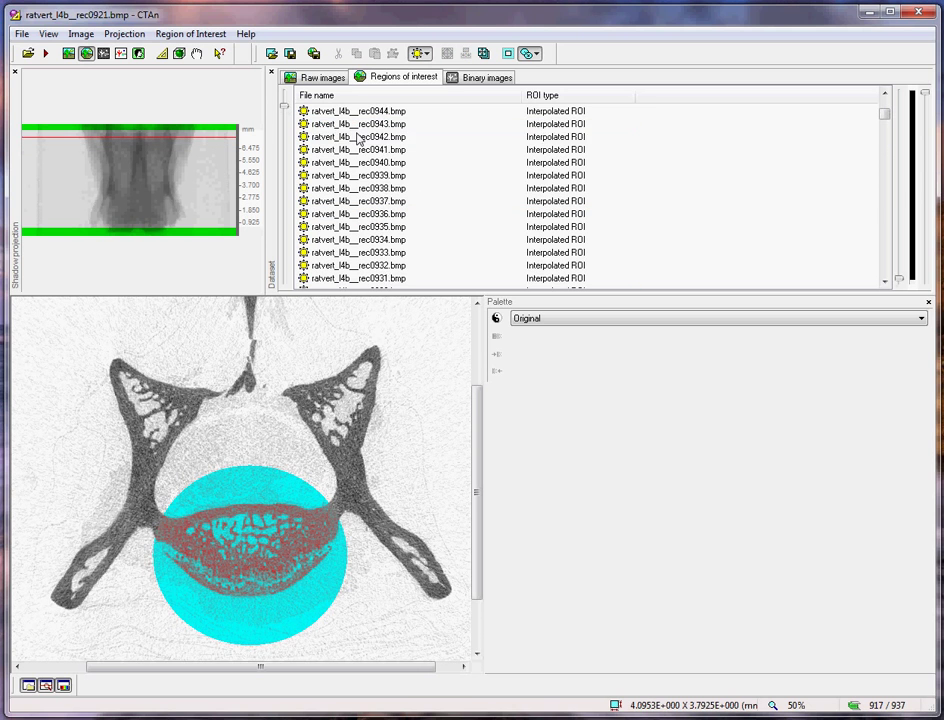
{"action": "scroll", "coordinate": [358, 139], "scroll_direction": "up", "scroll_amount": 6}
{"action": "scroll", "coordinate": [358, 139], "scroll_direction": "up", "scroll_amount": 4}
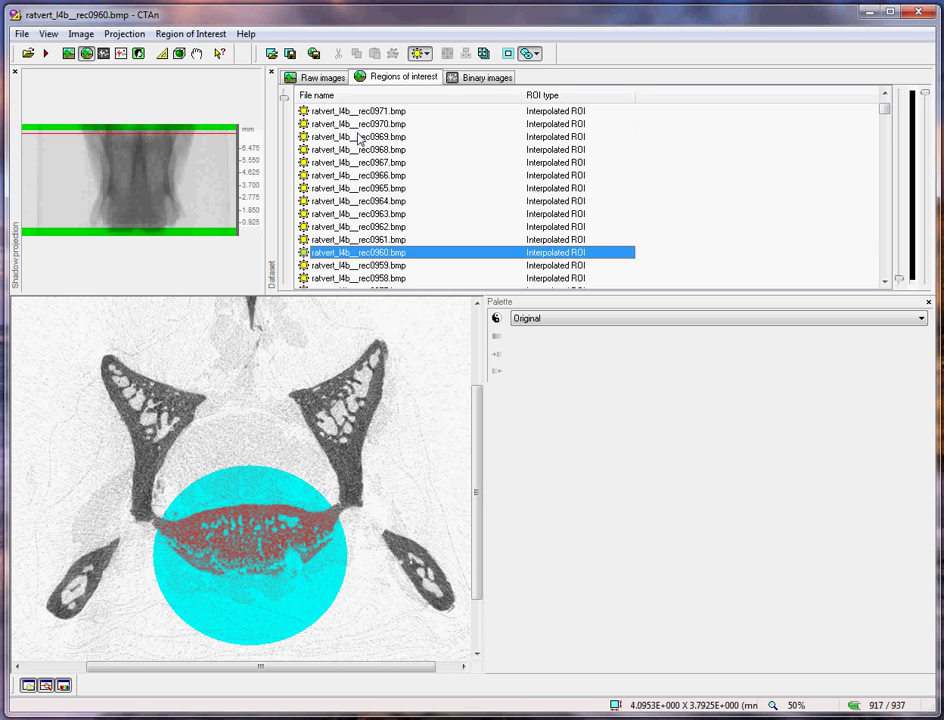
Fit an elliptic ROI on rec0972 and make it the selection top, leaving 900 slices
{"action": "left_click", "coordinate": [428, 53]}
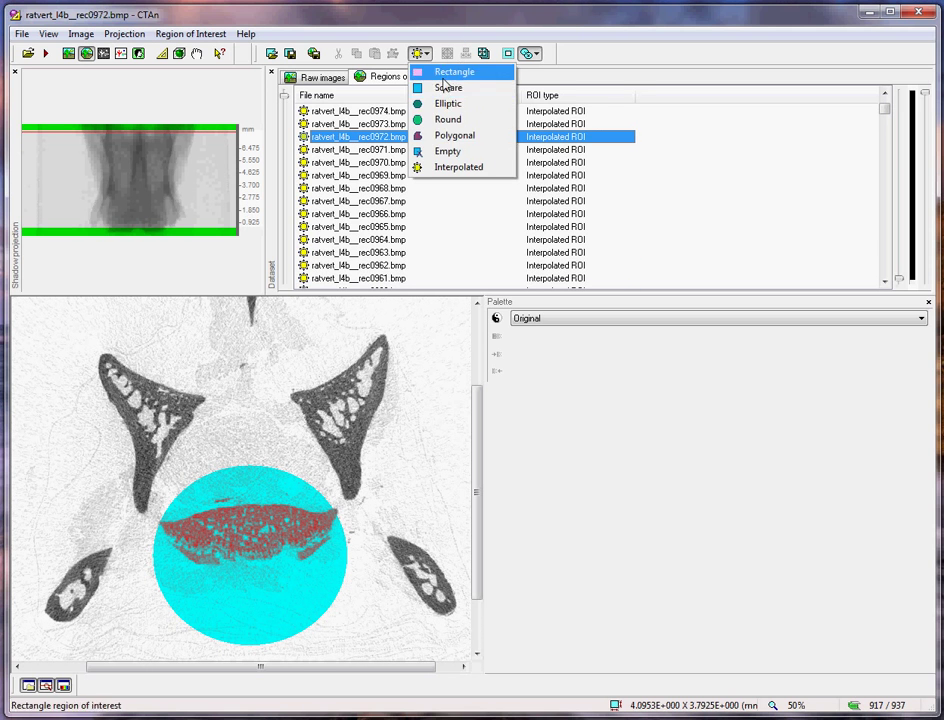
{"action": "left_click", "coordinate": [447, 101]}
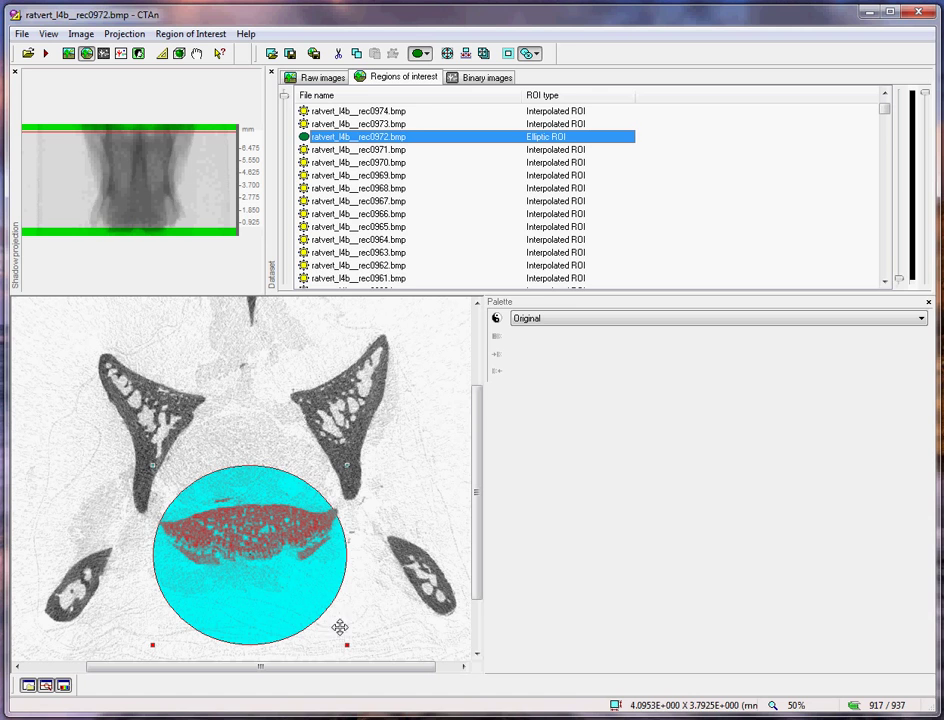
{"action": "left_click_drag", "start_coordinate": [347, 465], "coordinate": [354, 457]}
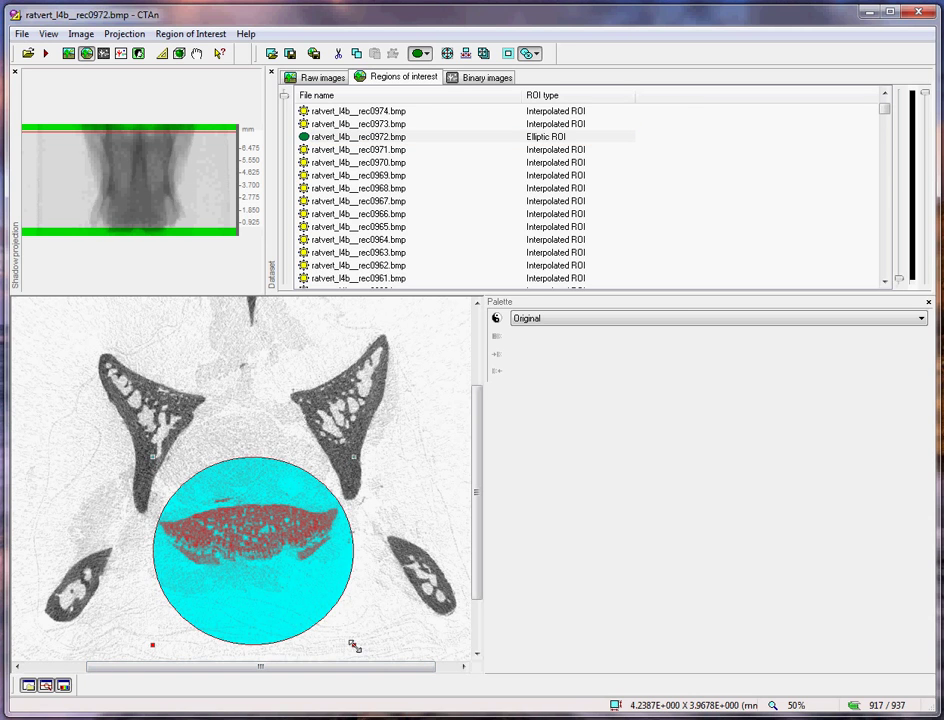
{"action": "left_click_drag", "start_coordinate": [354, 645], "coordinate": [352, 623]}
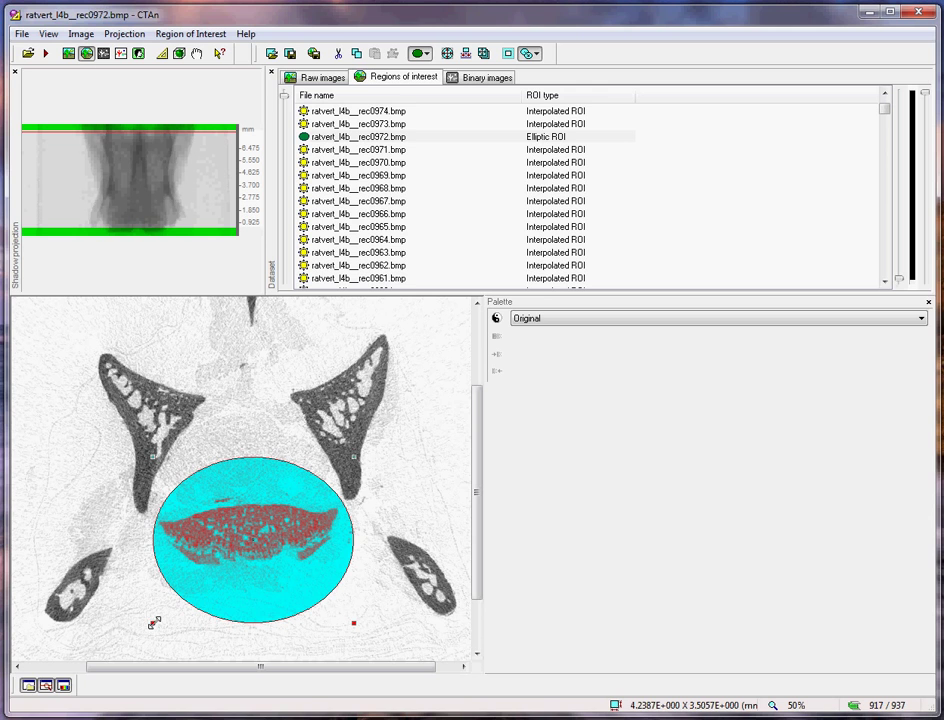
{"action": "left_click_drag", "start_coordinate": [154, 623], "coordinate": [148, 620]}
{"action": "right_click", "coordinate": [343, 138]}
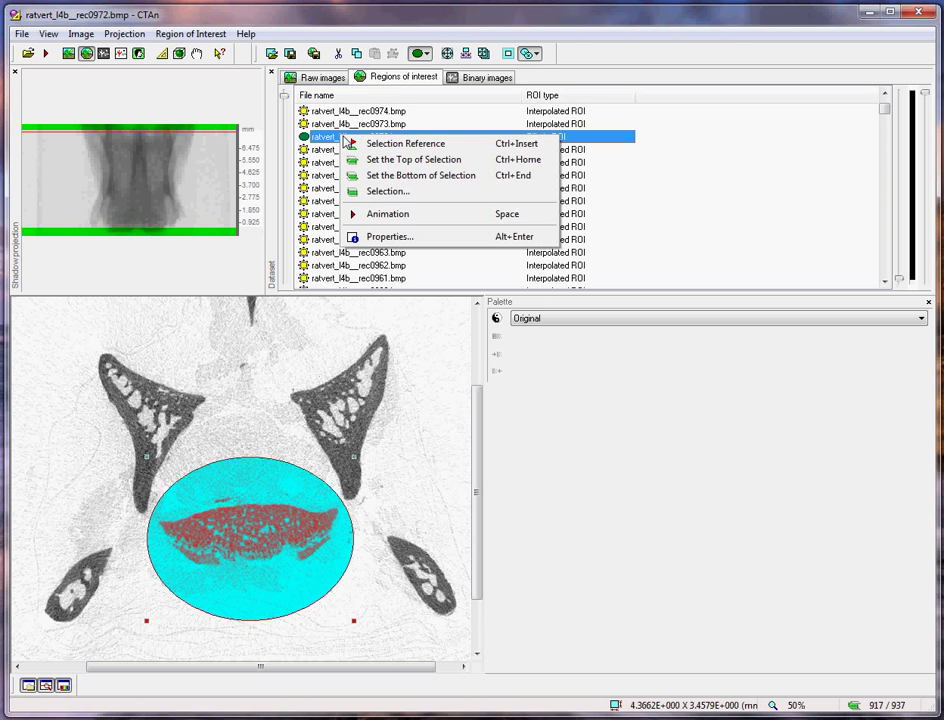
{"action": "left_click", "coordinate": [392, 159]}
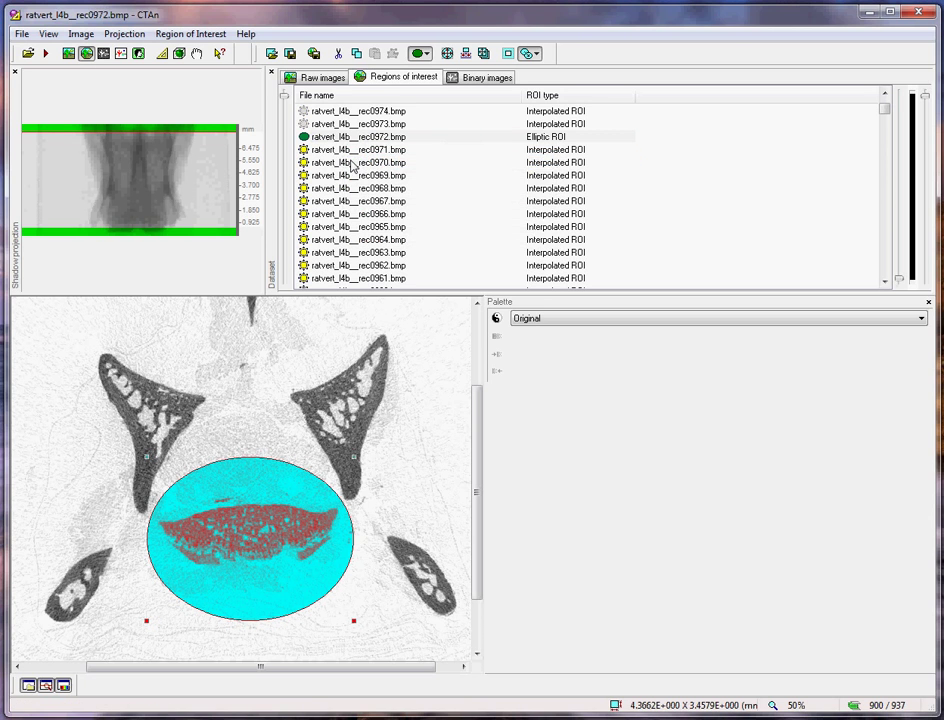
{"action": "left_click", "coordinate": [362, 163]}
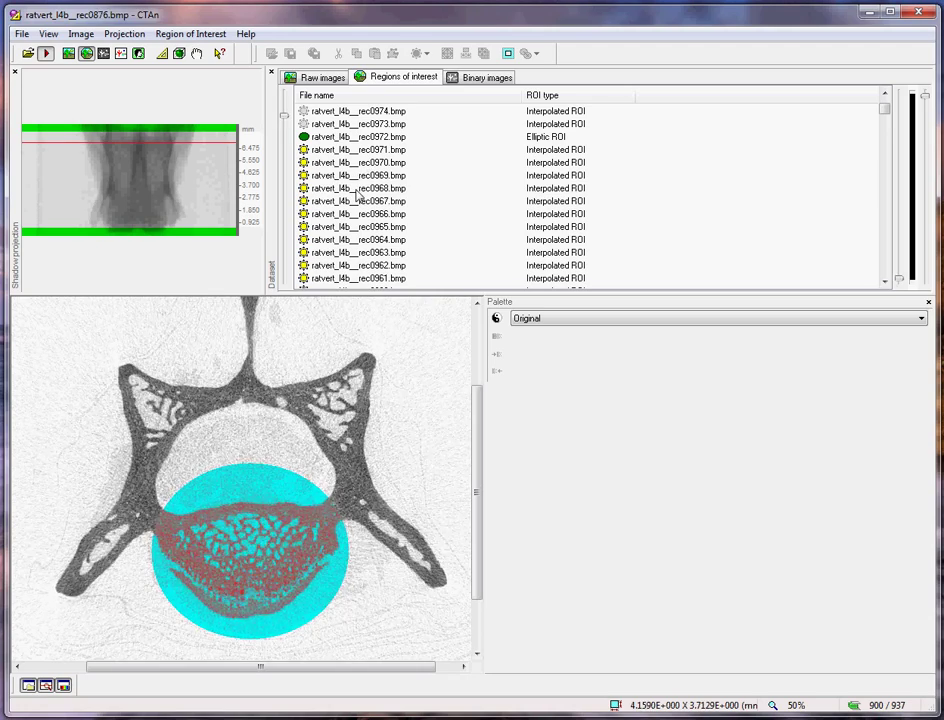
{"action": "left_click", "coordinate": [357, 189]}
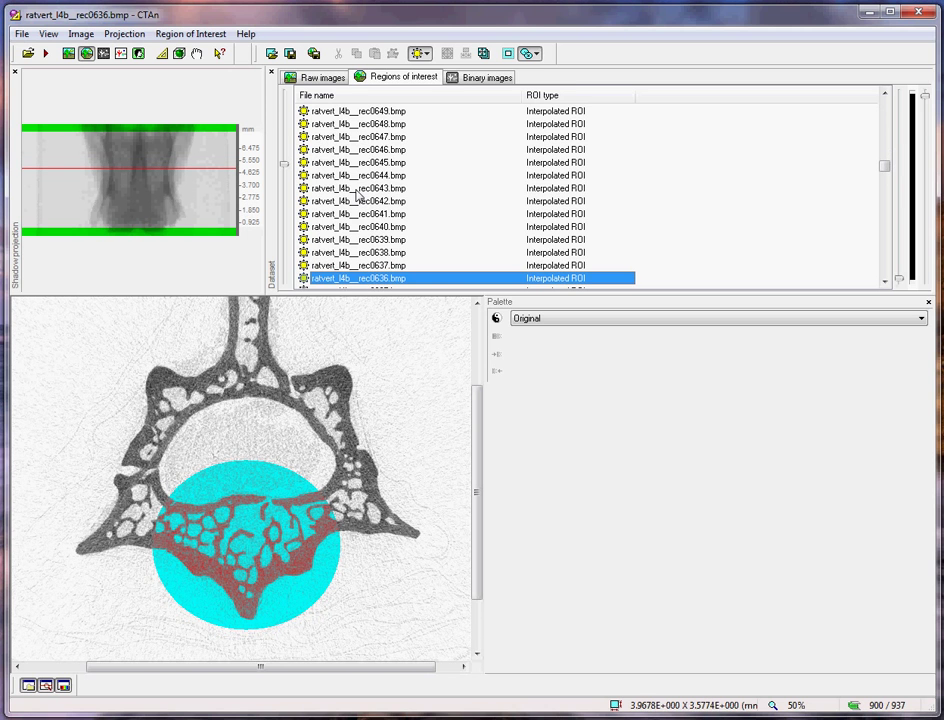
{"action": "left_click", "coordinate": [357, 215]}
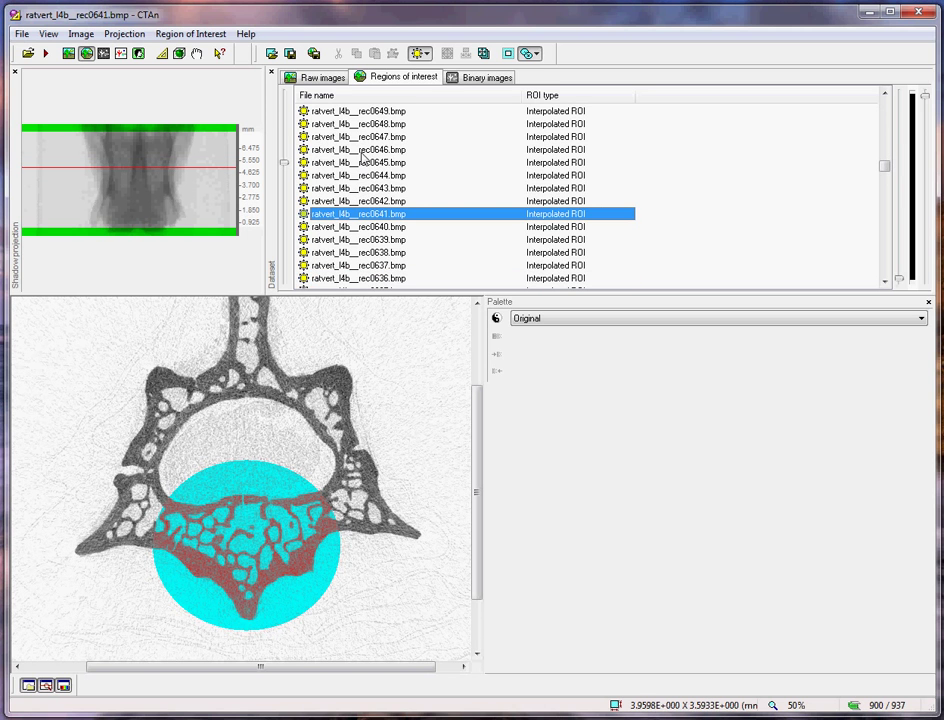
Save the elliptic ROI set as ratvert_l4b__rec.roi in the ratvert_l4b_vb folder
{"action": "left_click", "coordinate": [290, 54]}
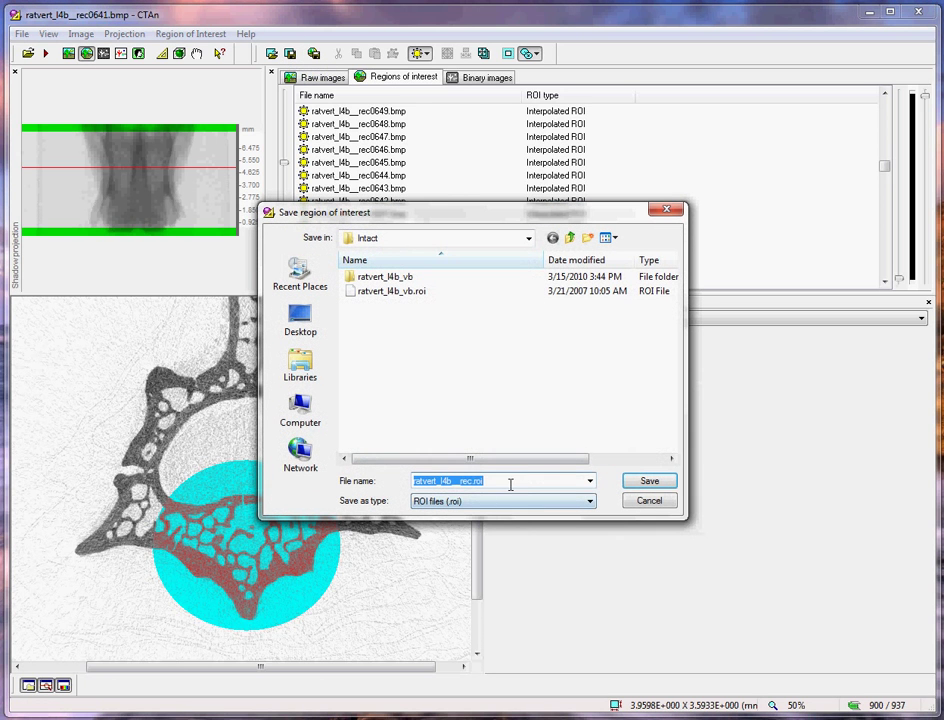
{"action": "left_click", "coordinate": [456, 481]}
{"action": "left_click_drag", "start_coordinate": [456, 481], "coordinate": [591, 486]}
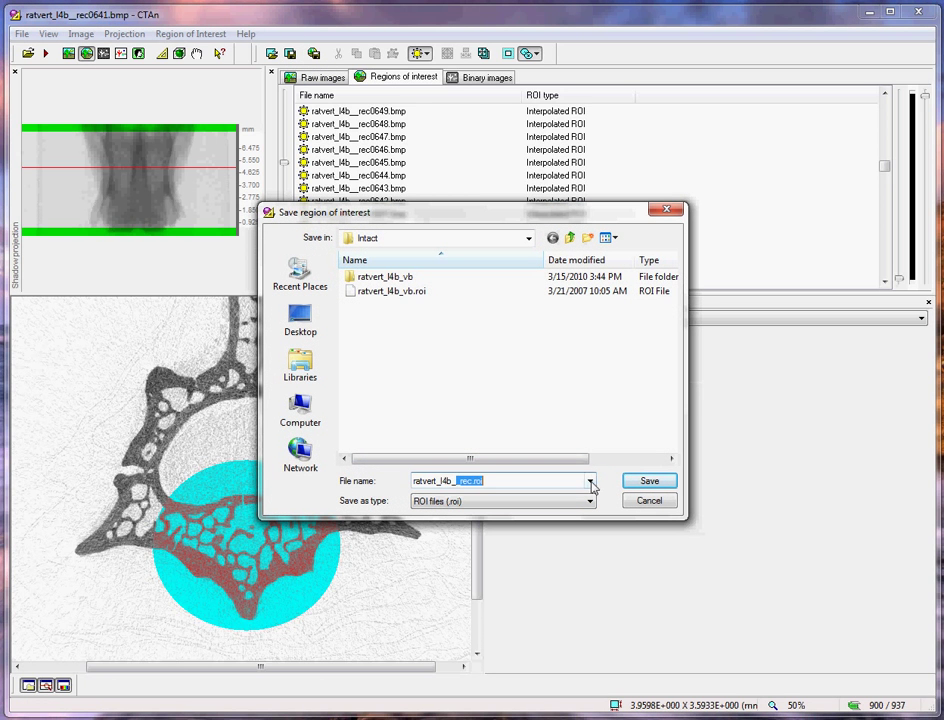
{"action": "type", "text": "VB"}
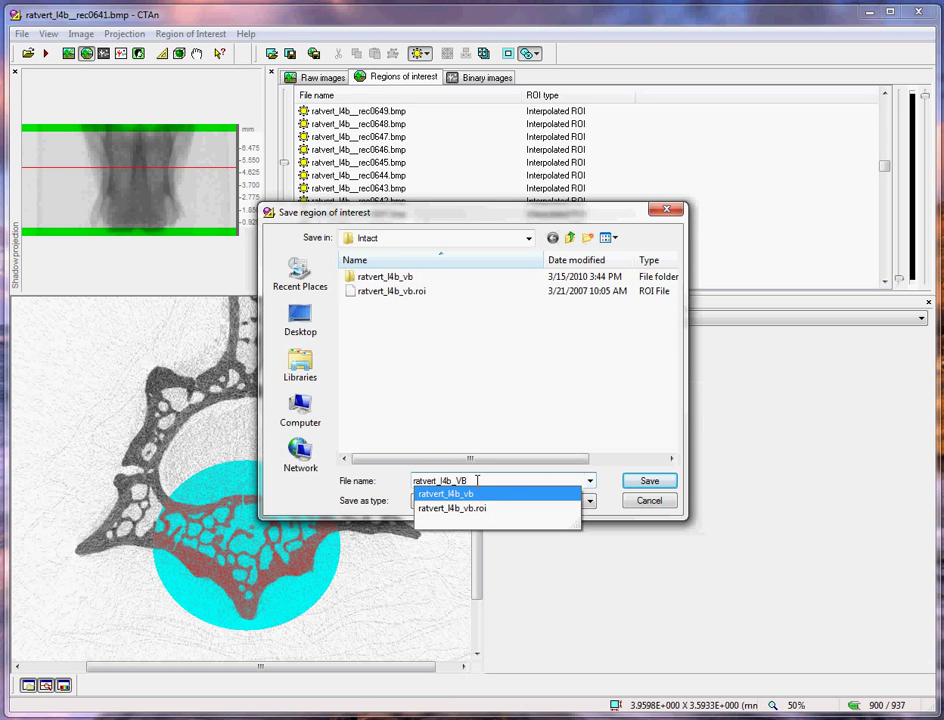
{"action": "left_click_drag", "start_coordinate": [477, 481], "coordinate": [411, 487]}
{"action": "key", "text": "ctrl+c"}
{"action": "left_click", "coordinate": [643, 483]}
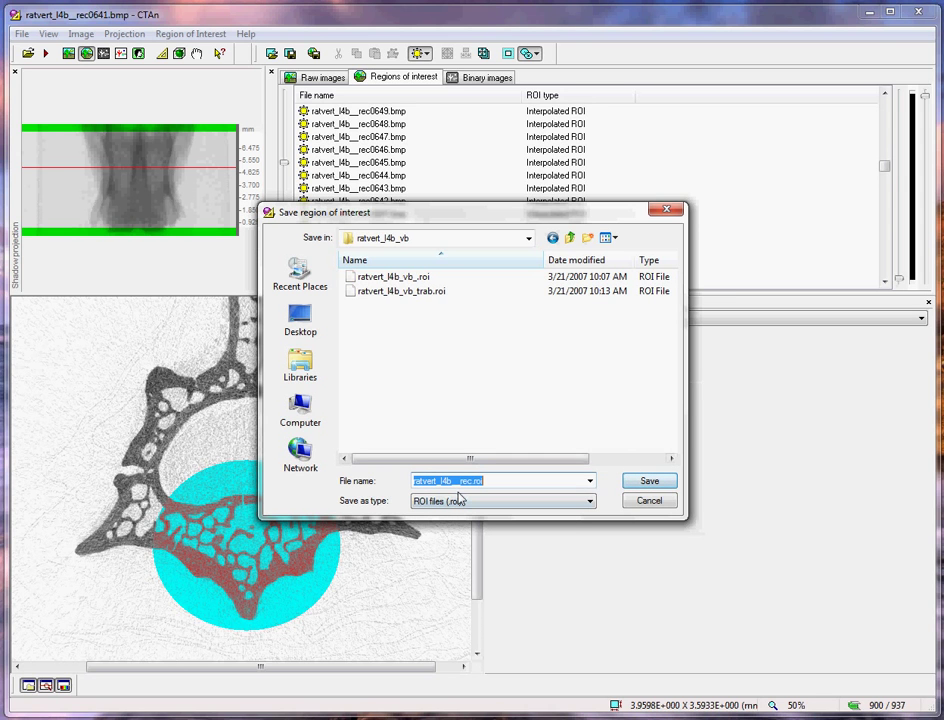
{"action": "left_click", "coordinate": [648, 483]}
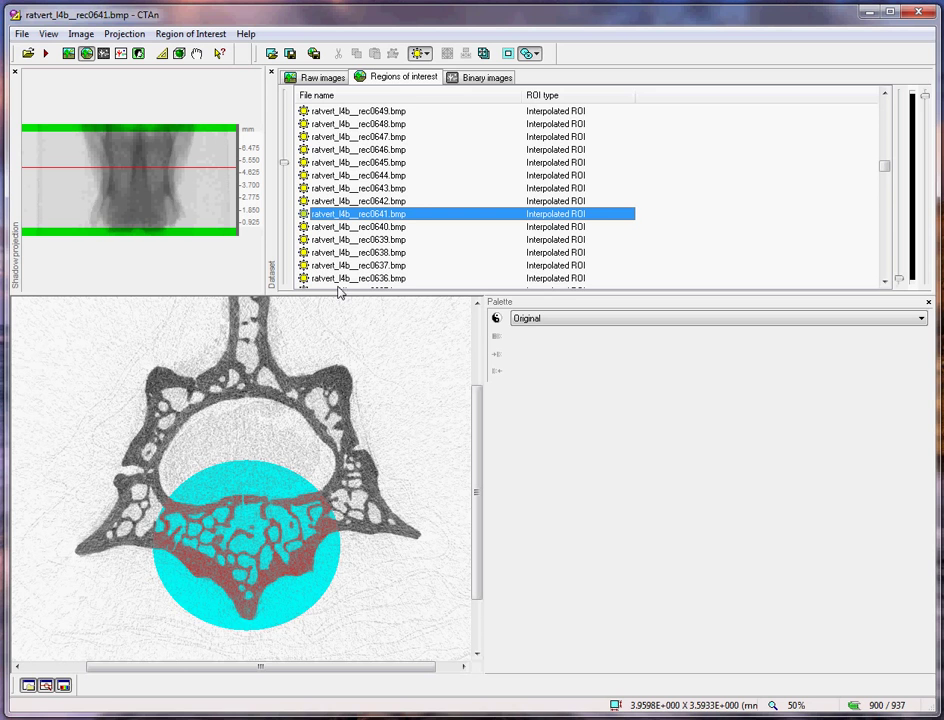
From the save-from-ROI dialog, create and name a new ratvert_l4b VB folder inside Intact
{"action": "left_click", "coordinate": [314, 54]}
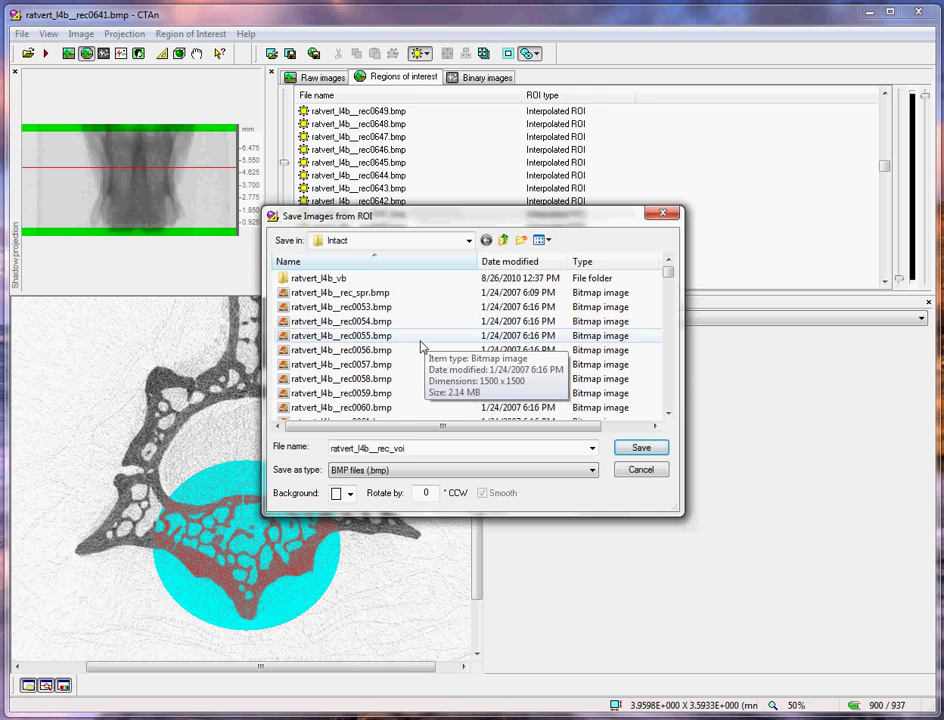
{"action": "double_click", "coordinate": [370, 279]}
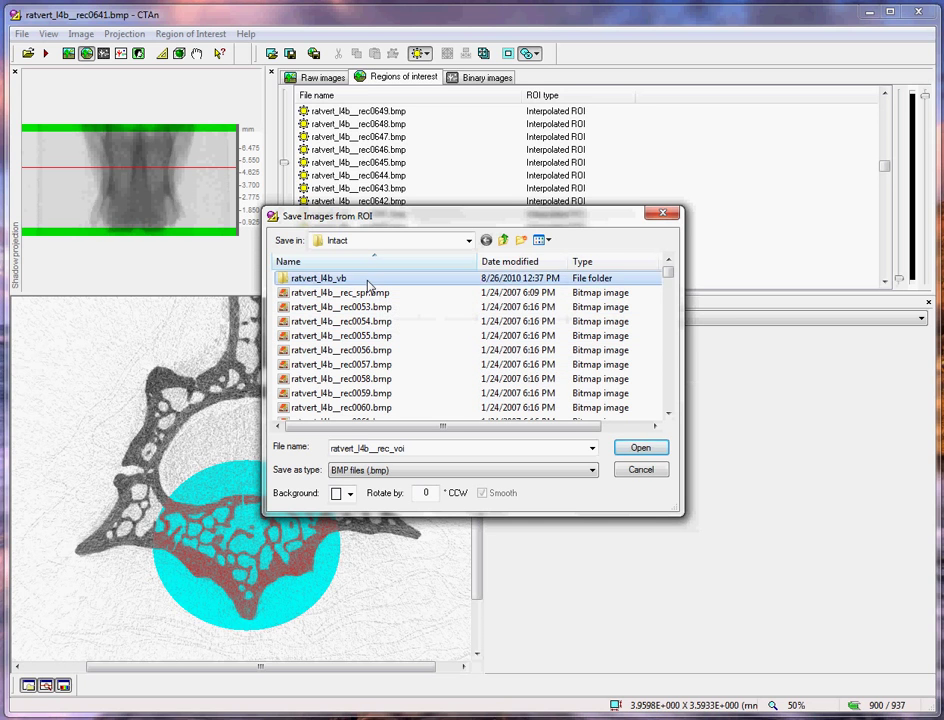
{"action": "left_click", "coordinate": [504, 240]}
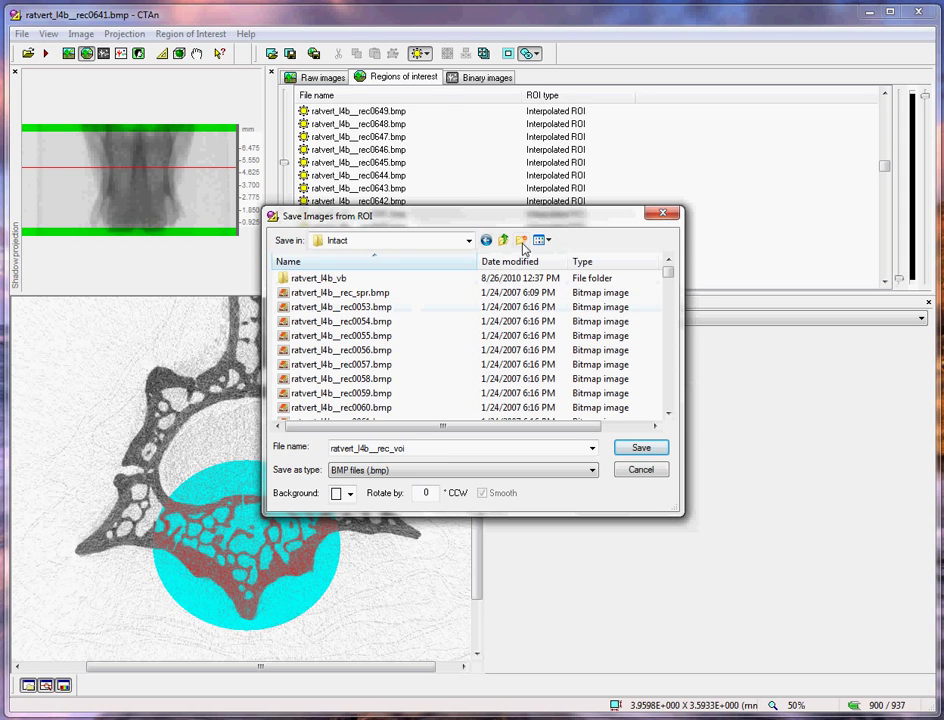
{"action": "left_click", "coordinate": [521, 240]}
{"action": "type", "text": "ratvert_l4b_VB"}
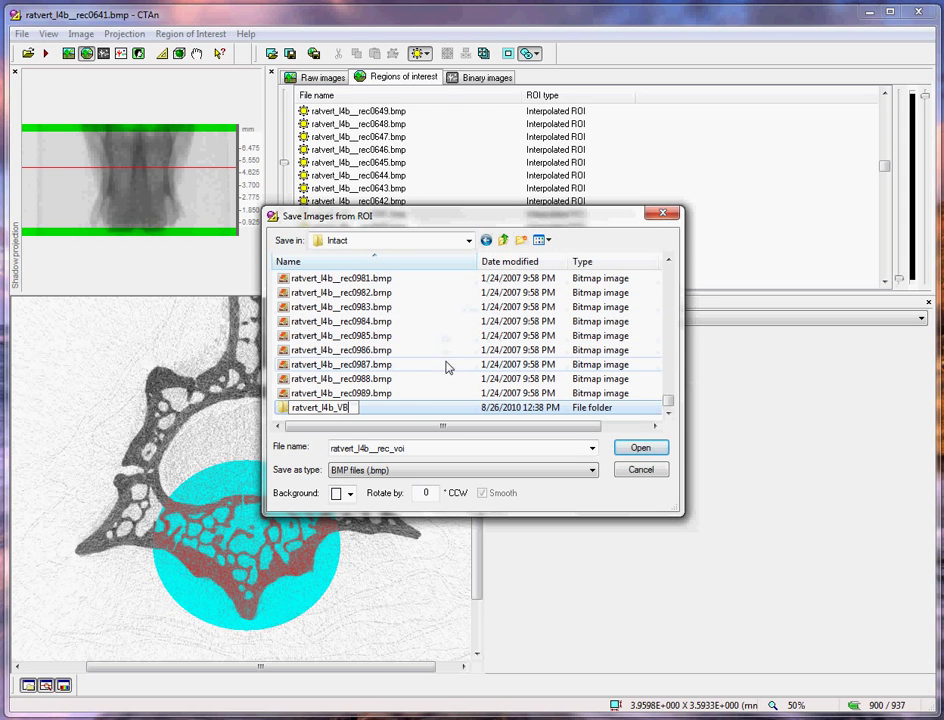
{"action": "key", "text": "Left"}
{"action": "key", "text": "Left"}
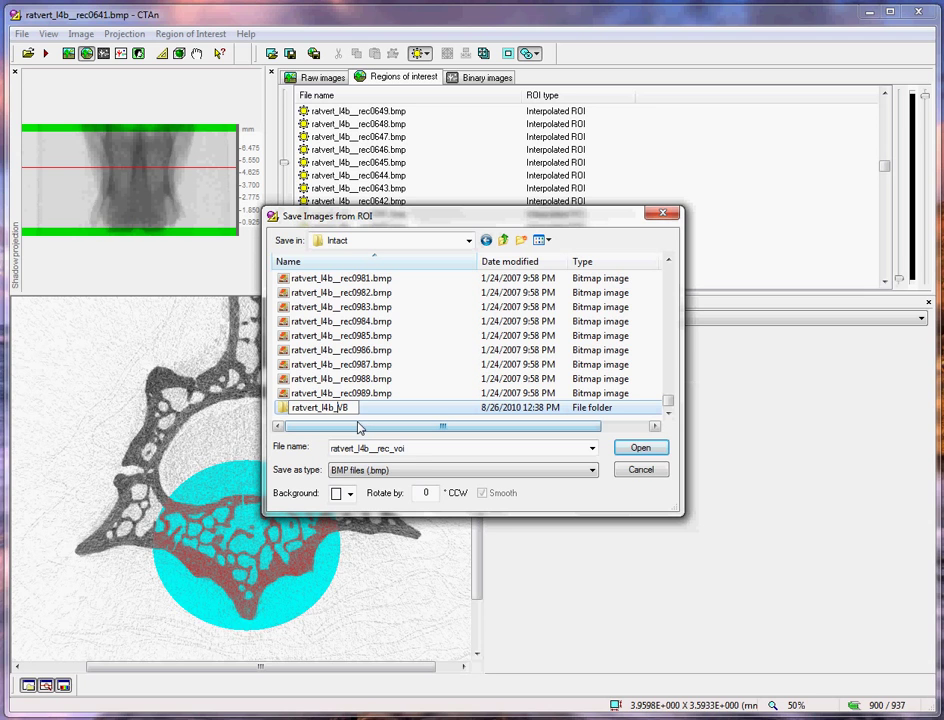
{"action": "type", "text": "__"}
Save the ROI images into the VB folder, using the pasted VB base name as file name
{"action": "double_click", "coordinate": [306, 409]}
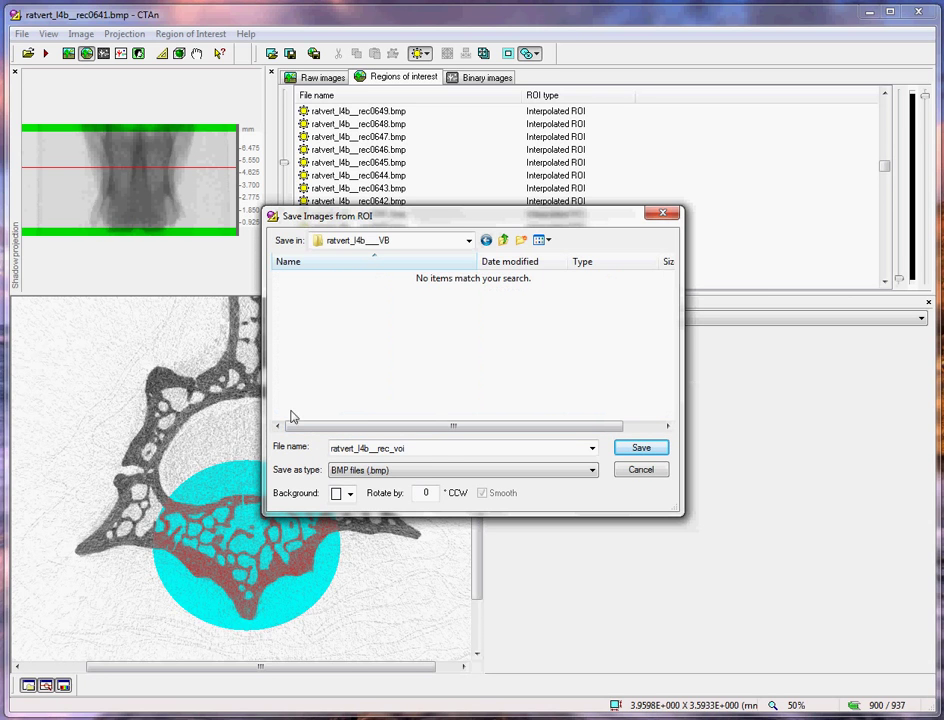
{"action": "double_click", "coordinate": [444, 450]}
{"action": "key", "text": "ctrl+v"}
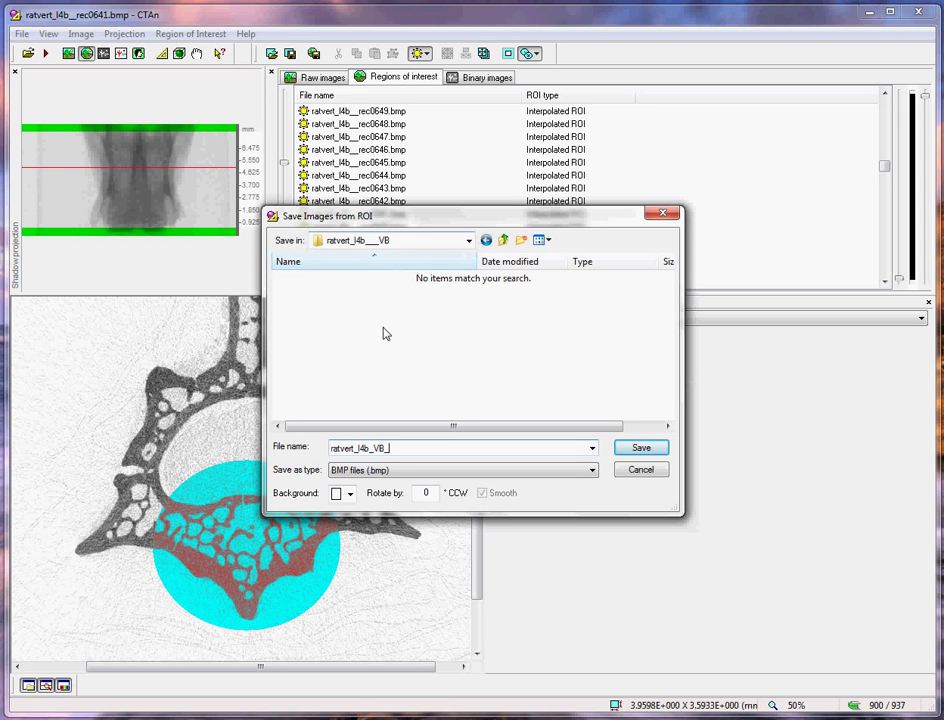
{"action": "left_click", "coordinate": [641, 447]}
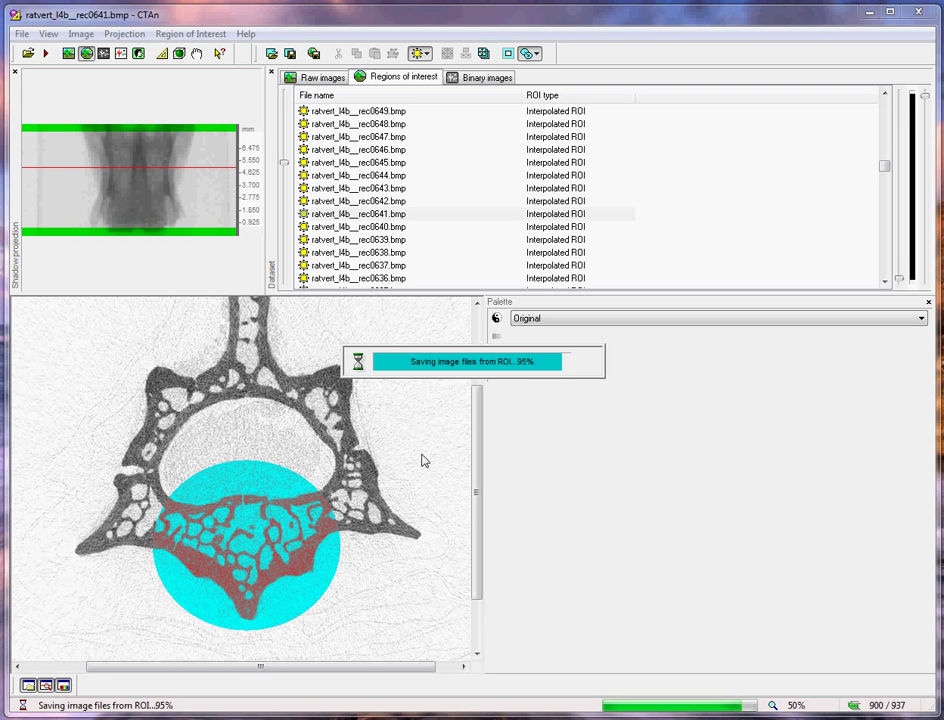
Open the new VB dataset by loading ratvert_l4b_VB_0078.bmp from the VB folder
{"action": "left_click", "coordinate": [347, 180]}
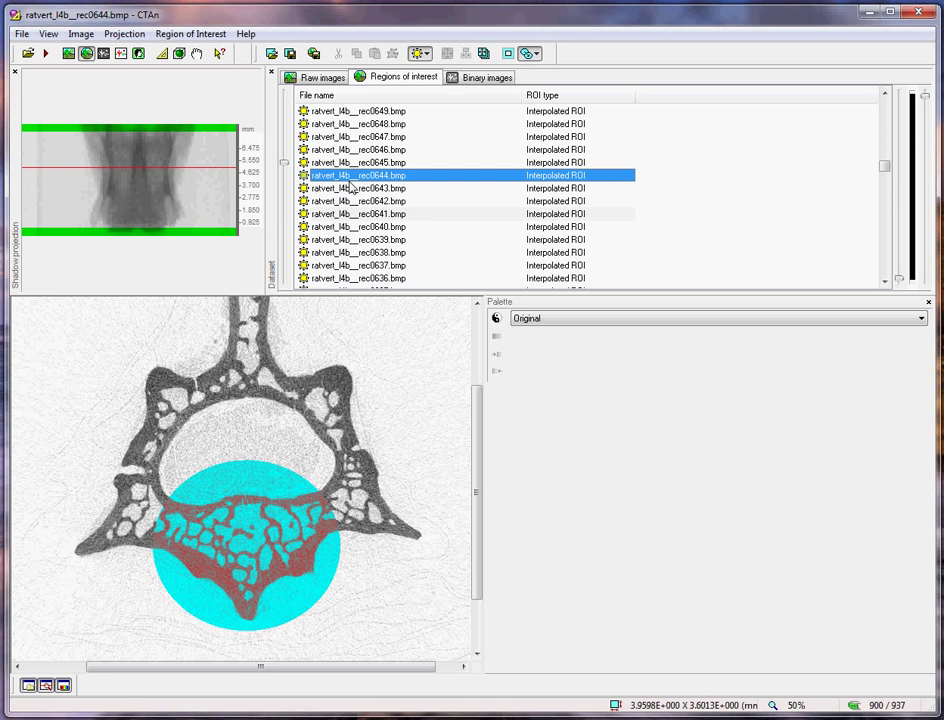
{"action": "left_click", "coordinate": [28, 53]}
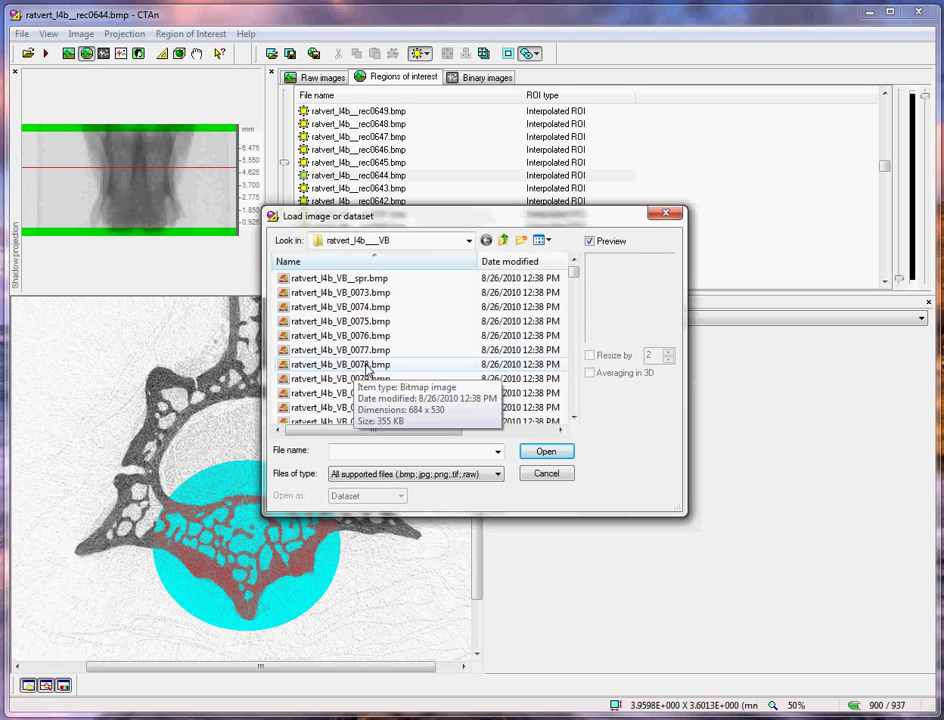
{"action": "left_click", "coordinate": [368, 366]}
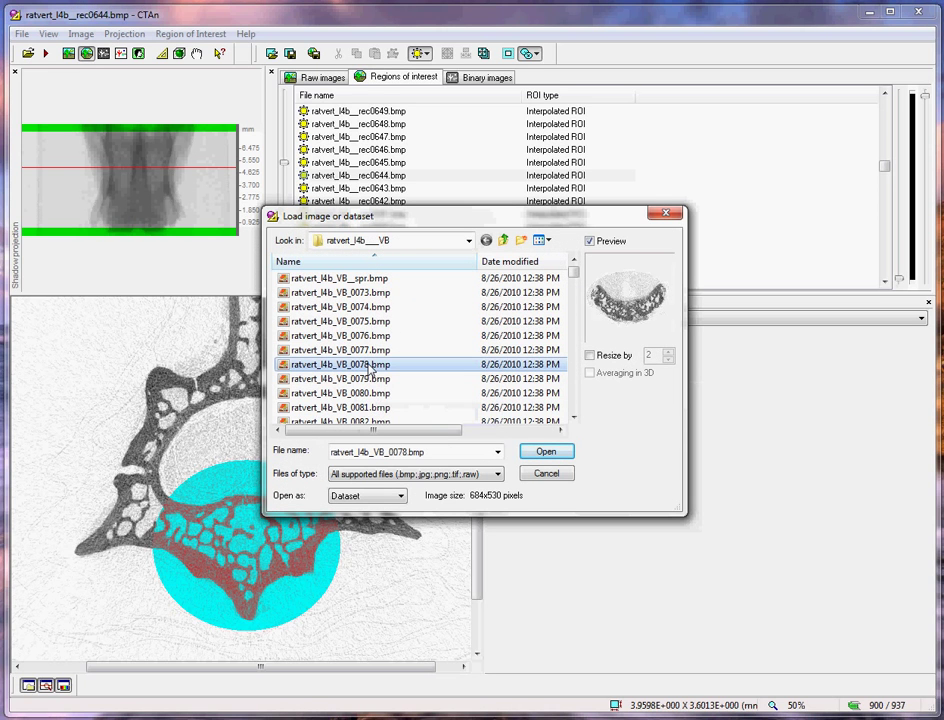
{"action": "left_click", "coordinate": [546, 452]}
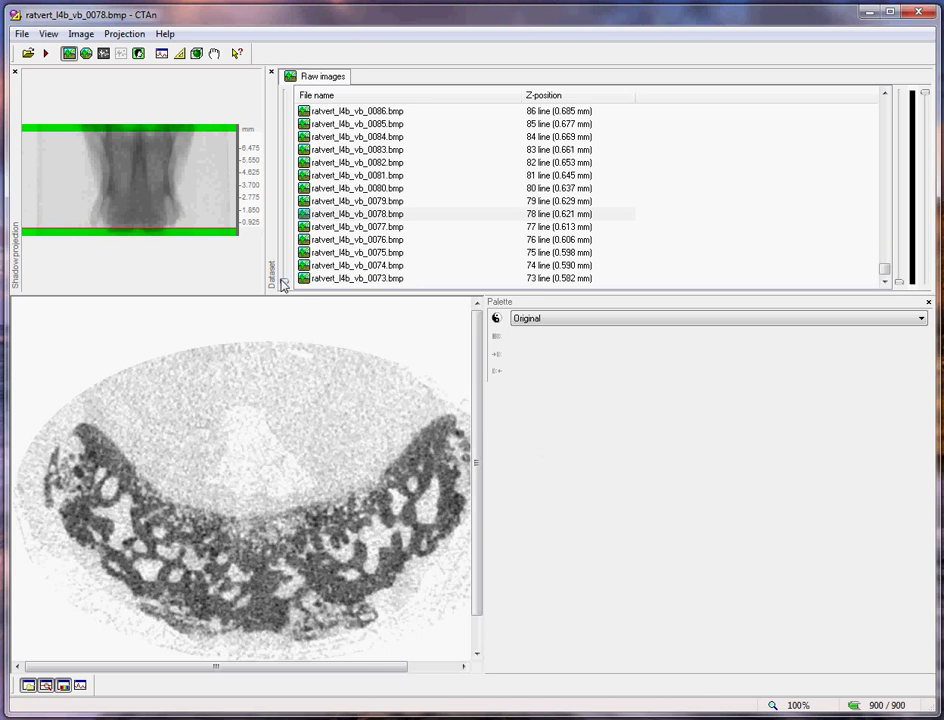
Browse the 900-slice stack, moving up to around 0818 and back down near 0546
{"action": "mouse_move", "coordinate": [283, 285]}
{"action": "left_mouse_down"}
{"action": "mouse_move", "coordinate": [280, 238]}
{"action": "mouse_move", "coordinate": [300, 138]}
{"action": "mouse_move", "coordinate": [305, 192]}
{"action": "left_mouse_up"}
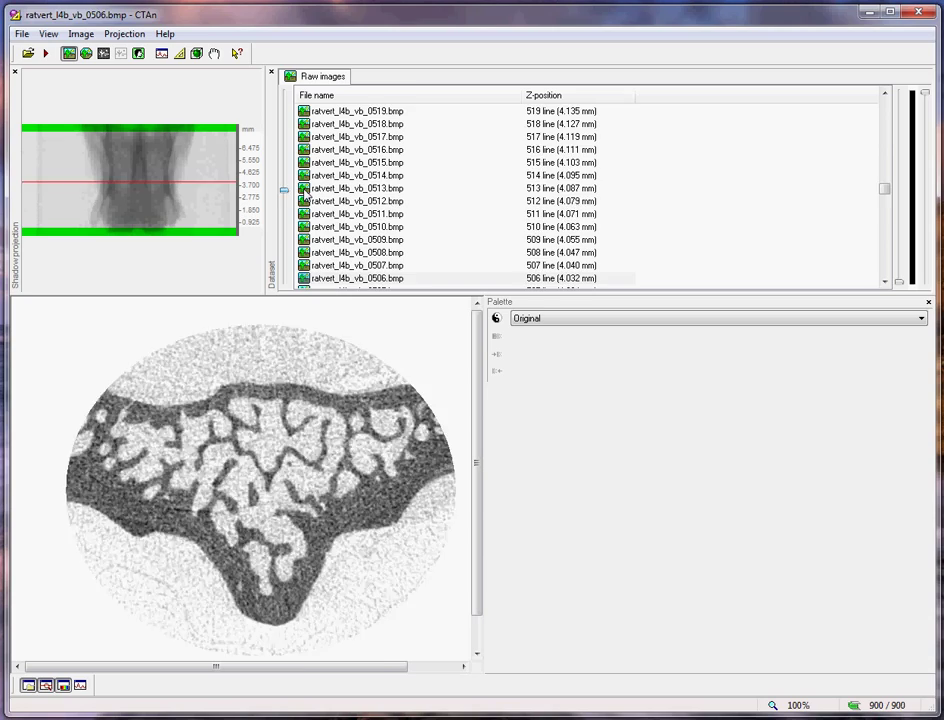
{"action": "left_click_drag", "start_coordinate": [307, 193], "coordinate": [316, 120]}
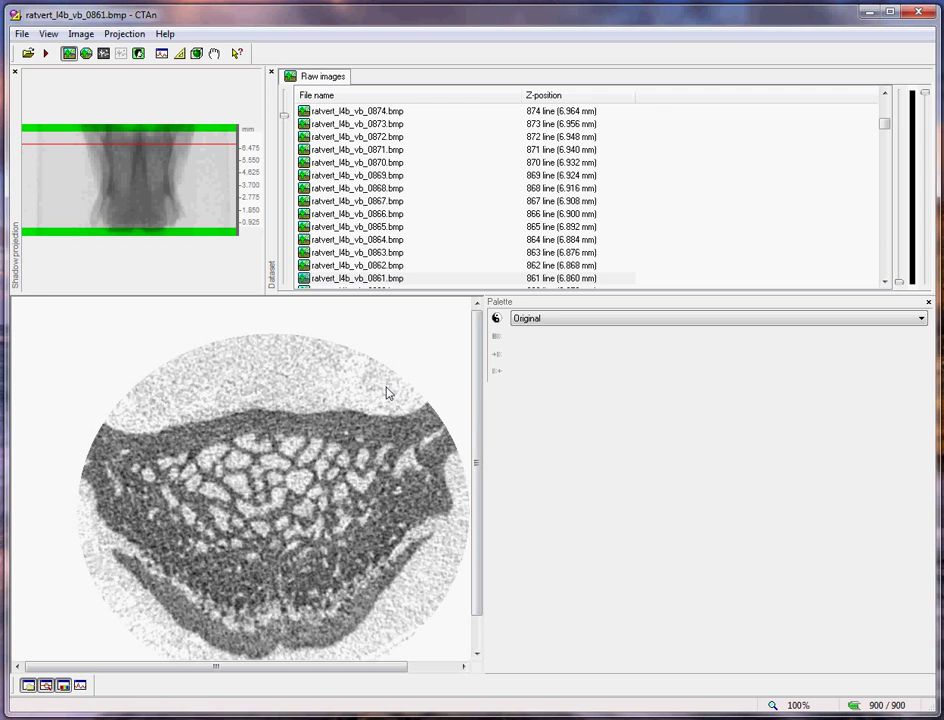
{"action": "scroll", "coordinate": [385, 393], "scroll_direction": "down", "scroll_amount": 1}
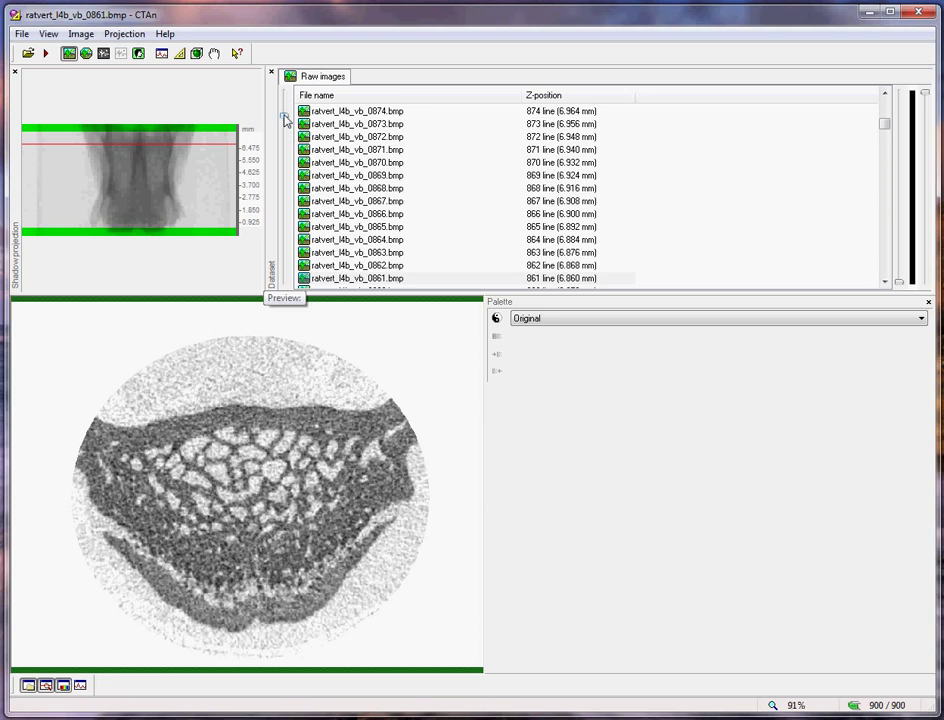
{"action": "left_click_drag", "start_coordinate": [284, 118], "coordinate": [285, 274]}
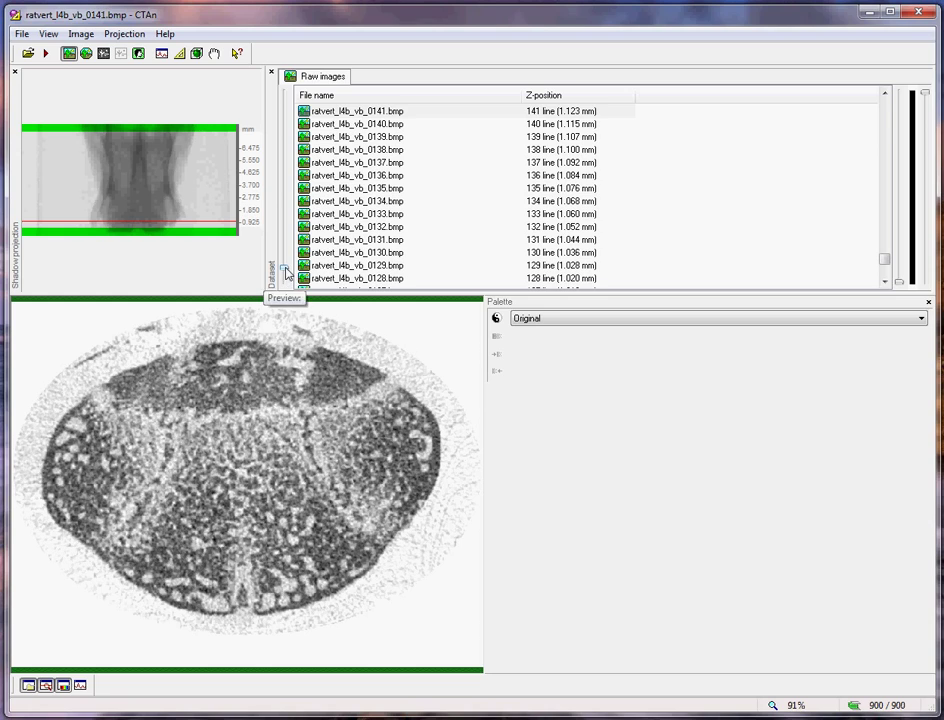
{"action": "left_click_drag", "start_coordinate": [286, 275], "coordinate": [302, 121]}
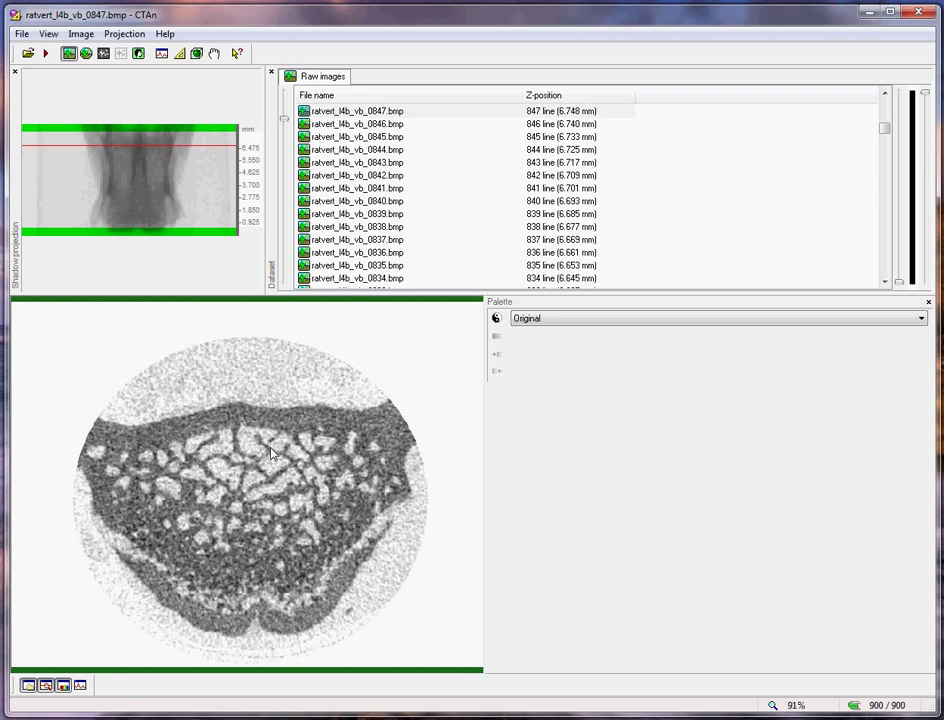
Inspect the top slices of the vertebral body, from 0838 up to 0855
{"action": "left_click", "coordinate": [351, 227]}
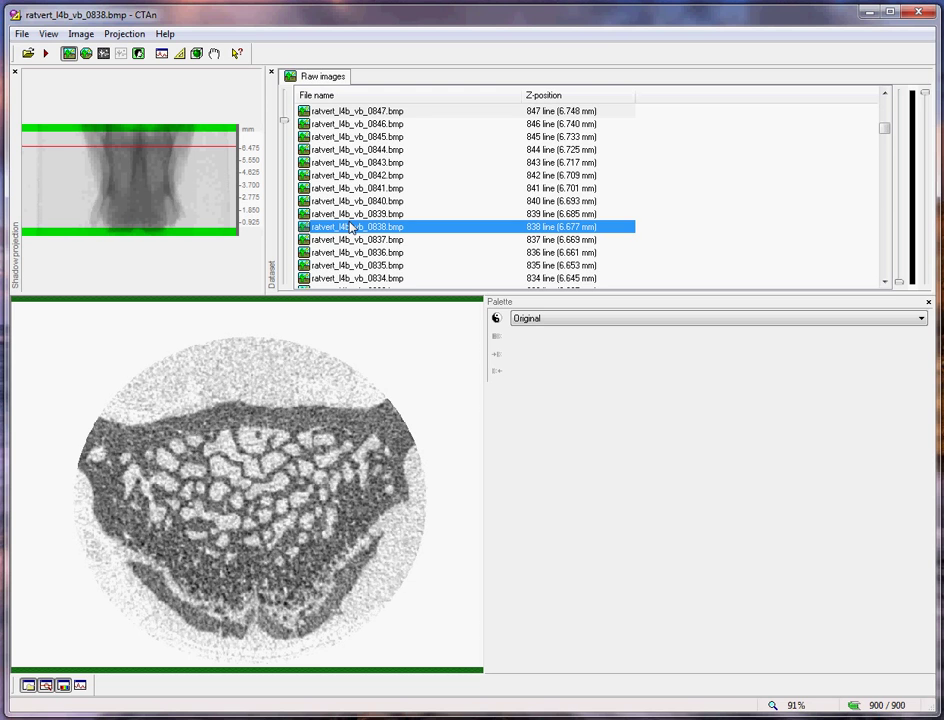
{"action": "left_click", "coordinate": [358, 188]}
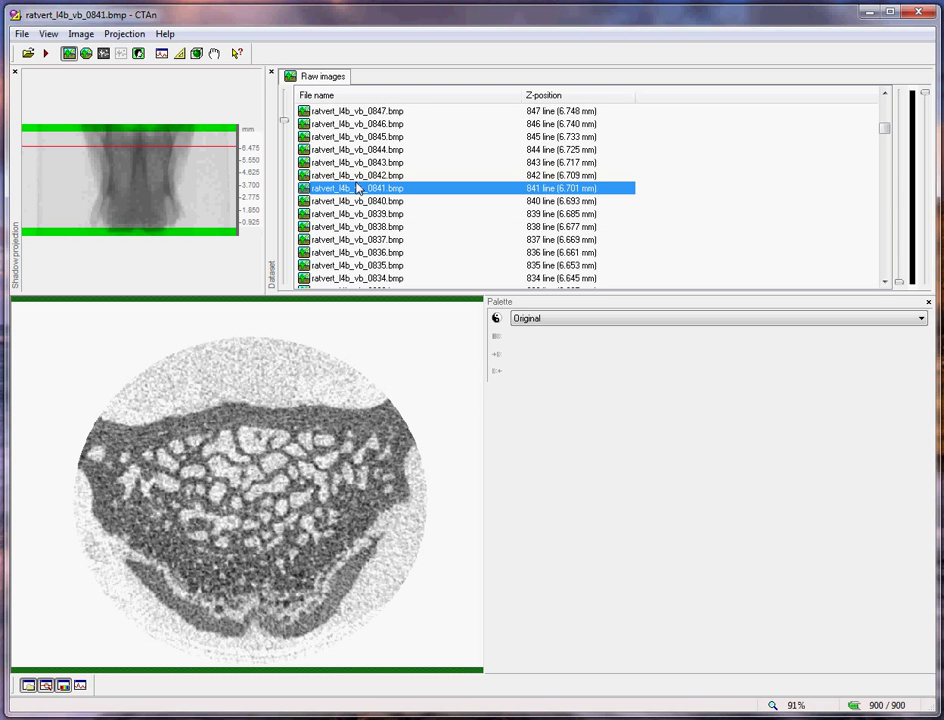
{"action": "scroll", "coordinate": [358, 188], "scroll_direction": "up", "scroll_amount": 3}
{"action": "left_click", "coordinate": [358, 175]}
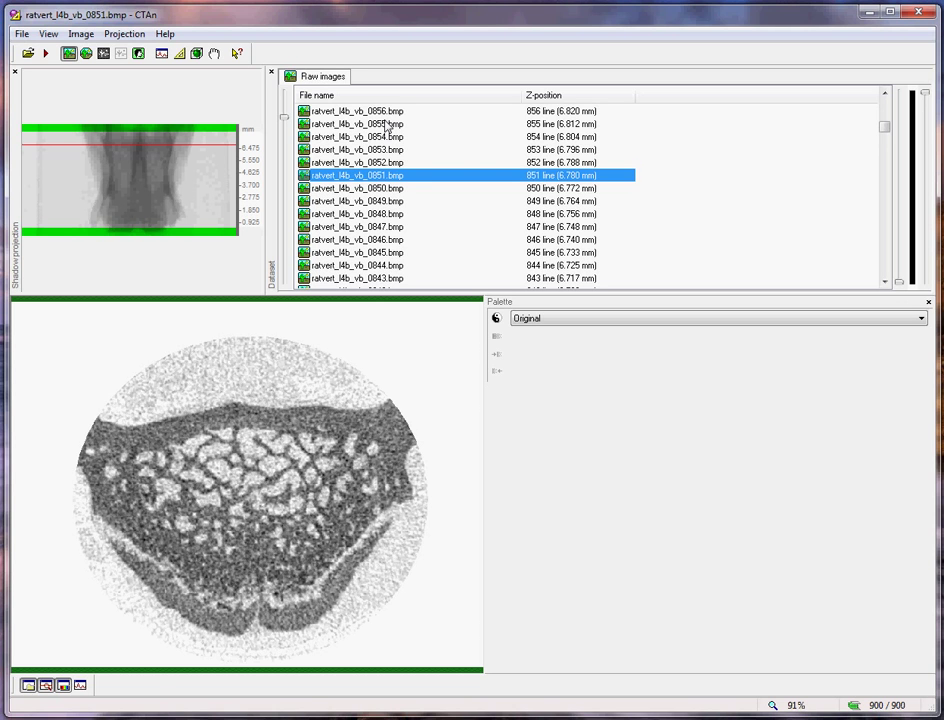
{"action": "left_click", "coordinate": [385, 125]}
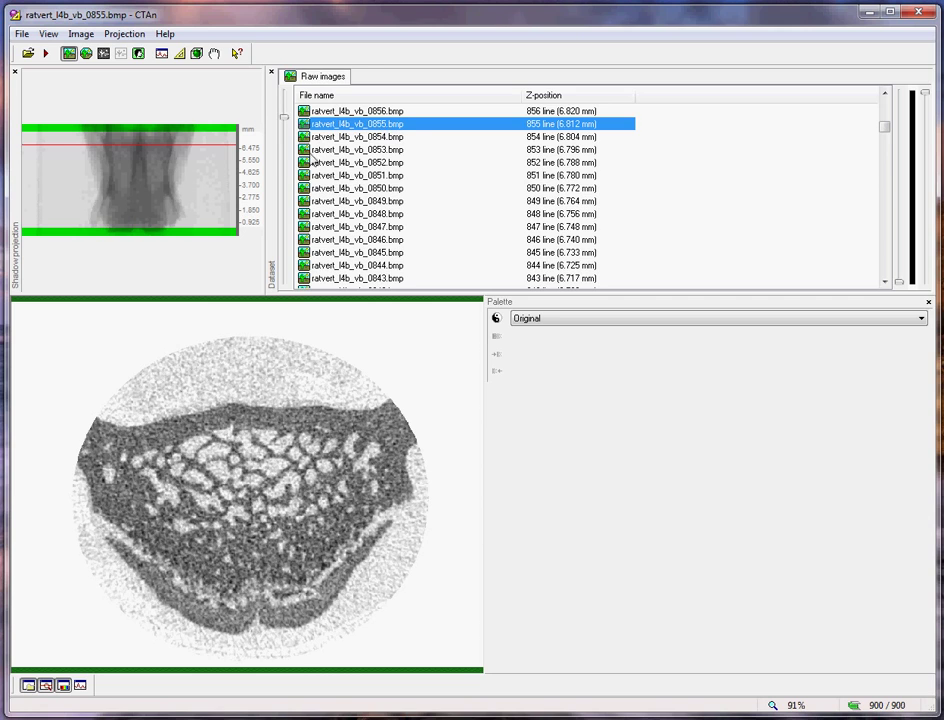
Inspect the lower slices 0150 and 0140, then settle on slice 0210
{"action": "left_click_drag", "start_coordinate": [289, 128], "coordinate": [284, 266]}
{"action": "left_click", "coordinate": [371, 254]}
{"action": "scroll", "coordinate": [365, 265], "scroll_direction": "down", "scroll_amount": 4}
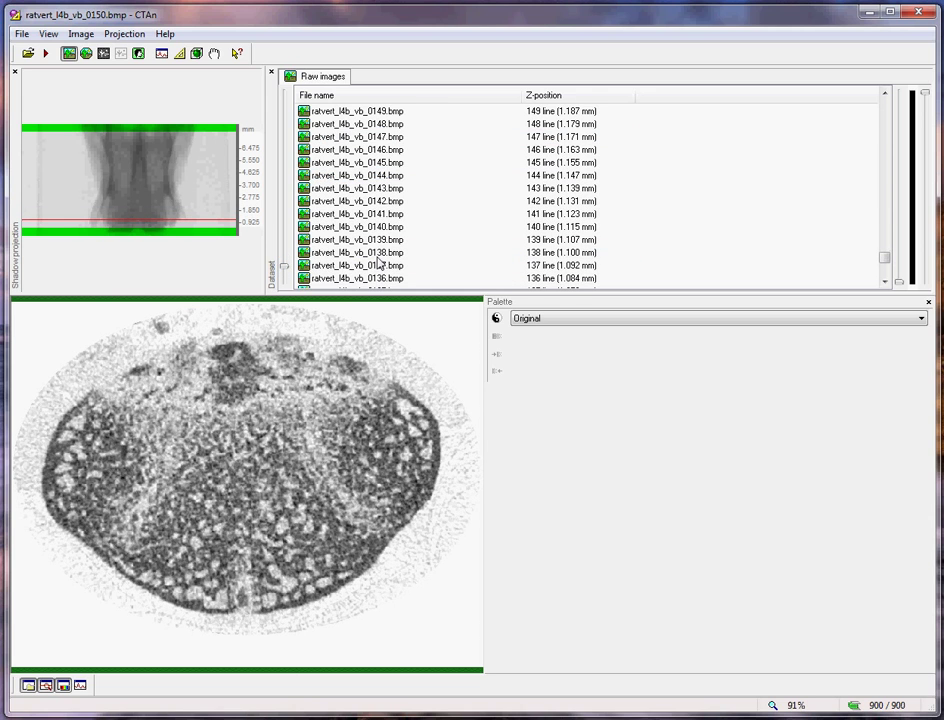
{"action": "left_click", "coordinate": [383, 227]}
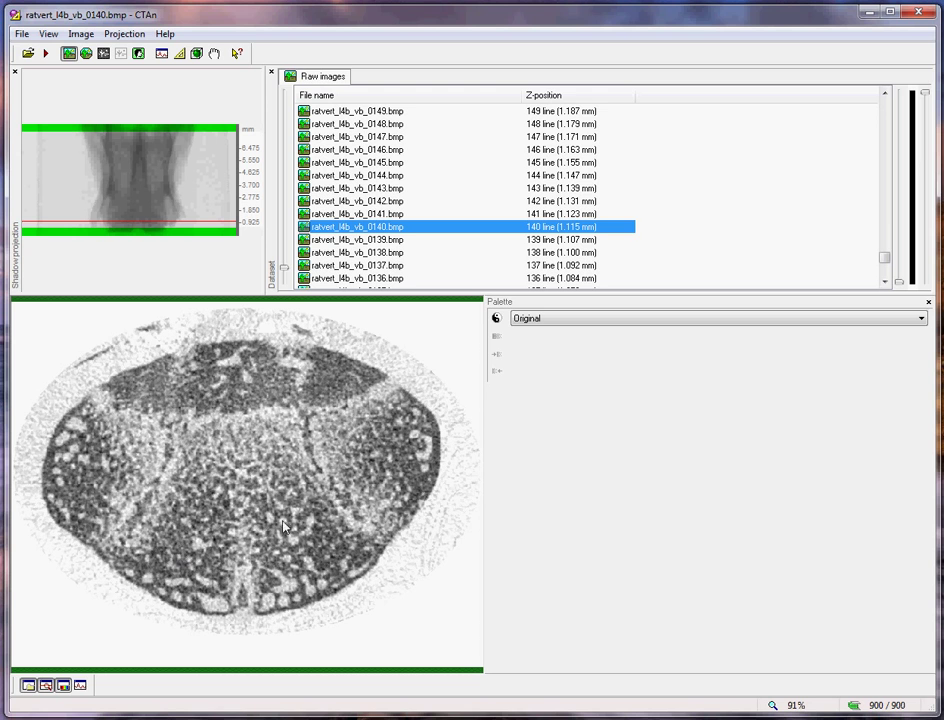
{"action": "scroll", "coordinate": [366, 193], "scroll_direction": "up", "scroll_amount": 1}
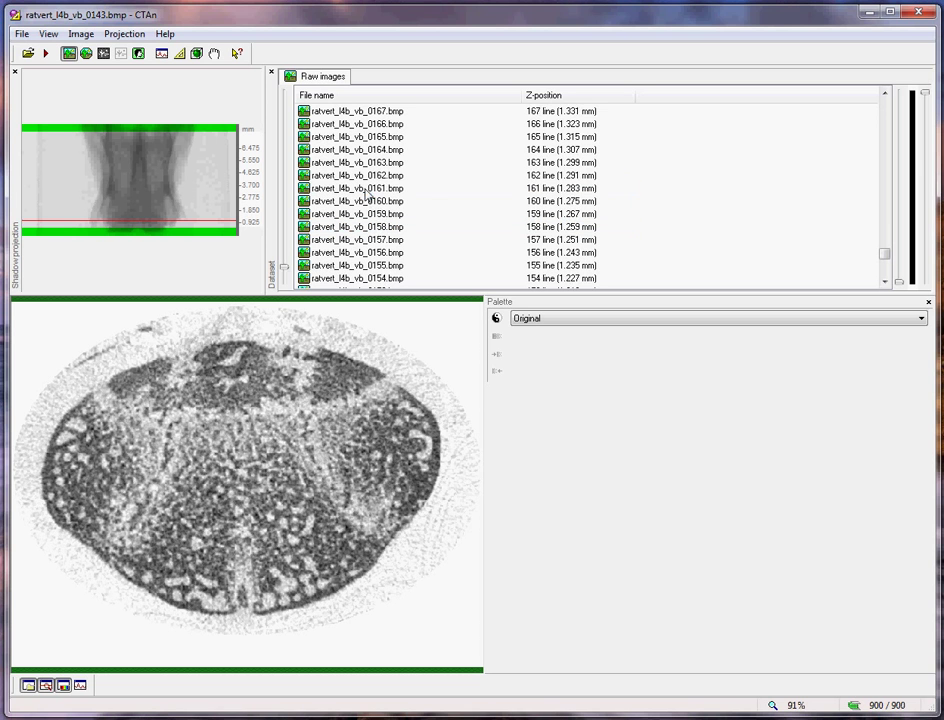
{"action": "scroll", "coordinate": [366, 193], "scroll_direction": "up", "scroll_amount": 14}
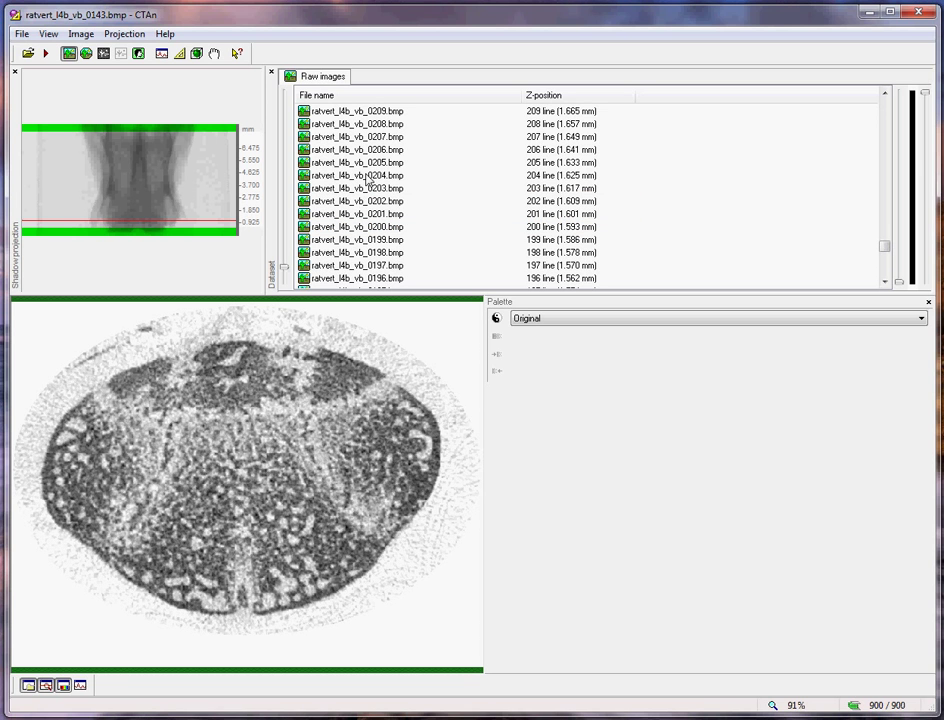
{"action": "left_click", "coordinate": [366, 163]}
{"action": "scroll", "coordinate": [366, 178], "scroll_direction": "up", "scroll_amount": 2}
{"action": "left_click", "coordinate": [366, 175]}
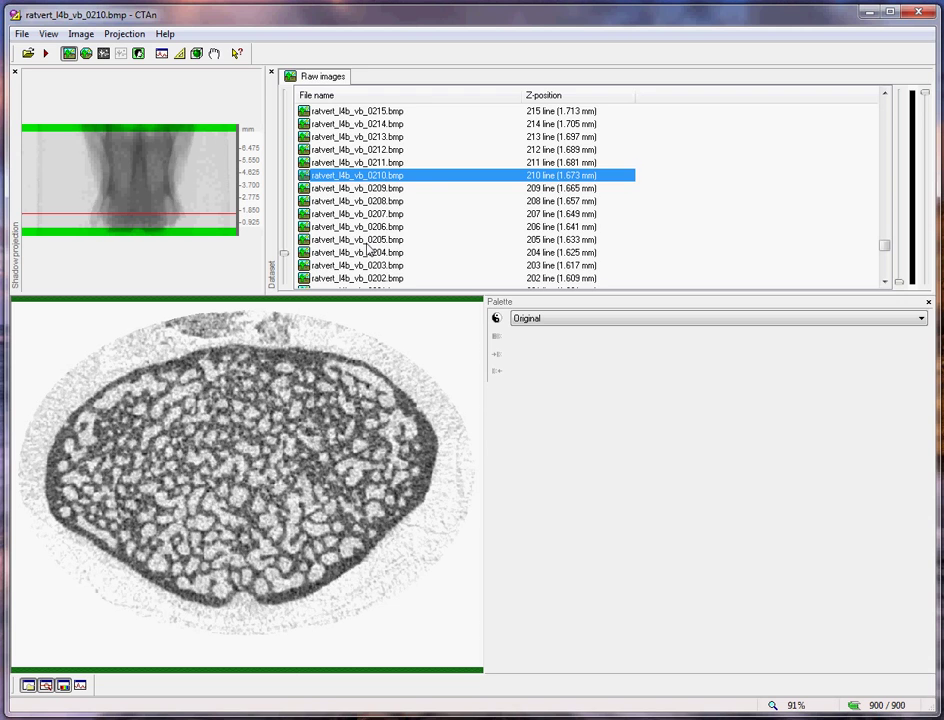
Set slice 0210 as the bottom of the slice selection
{"action": "right_click", "coordinate": [385, 176]}
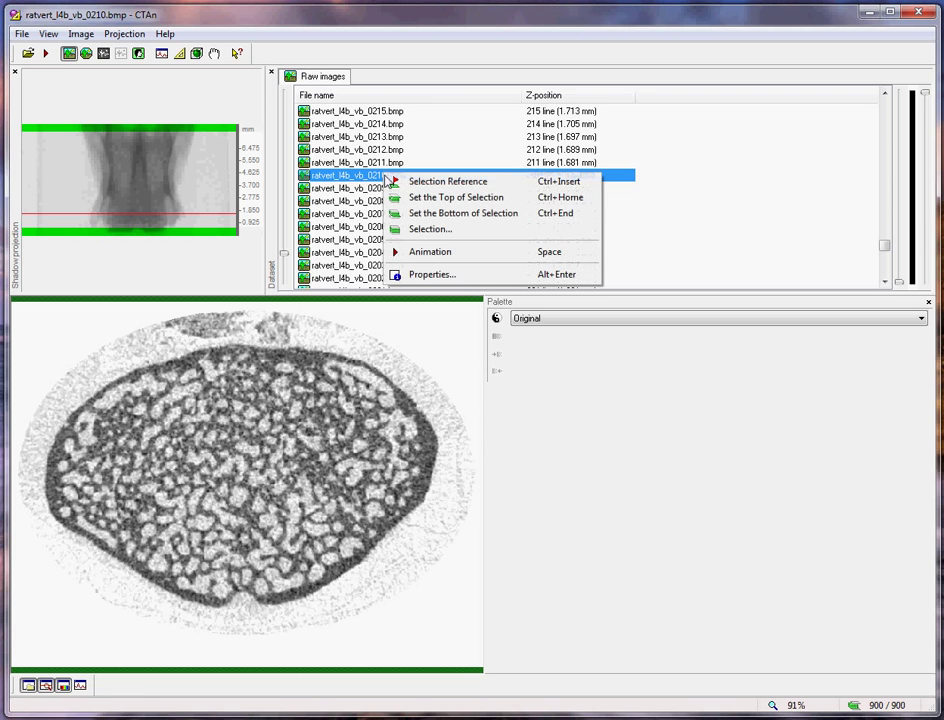
{"action": "left_click", "coordinate": [420, 214]}
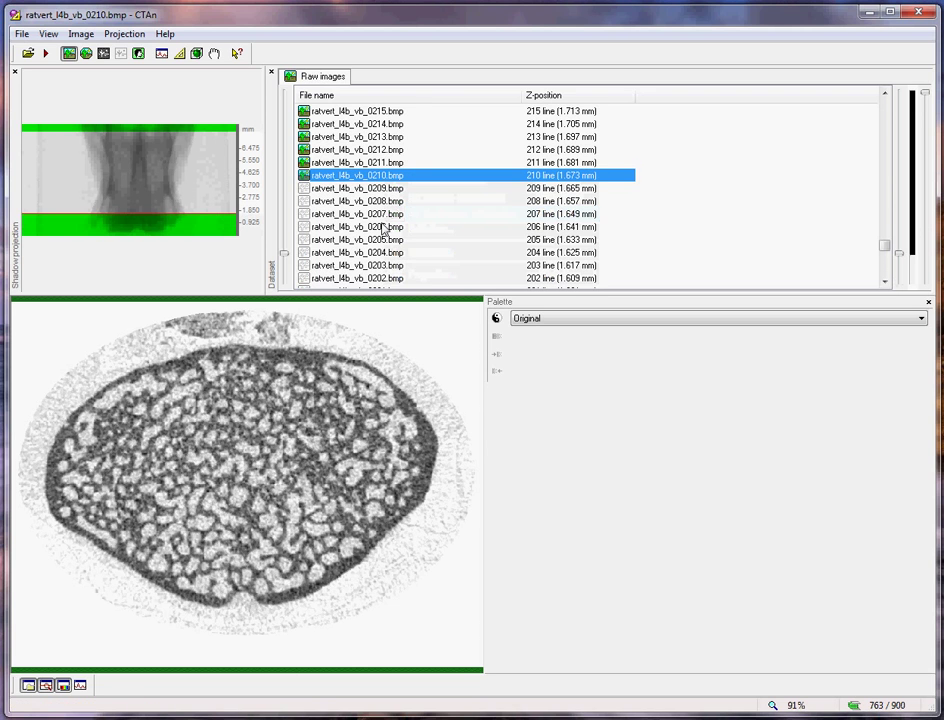
{"action": "left_click", "coordinate": [350, 163]}
Check the top slices and set slice 0785 as the top of the selection
{"action": "left_click", "coordinate": [168, 148]}
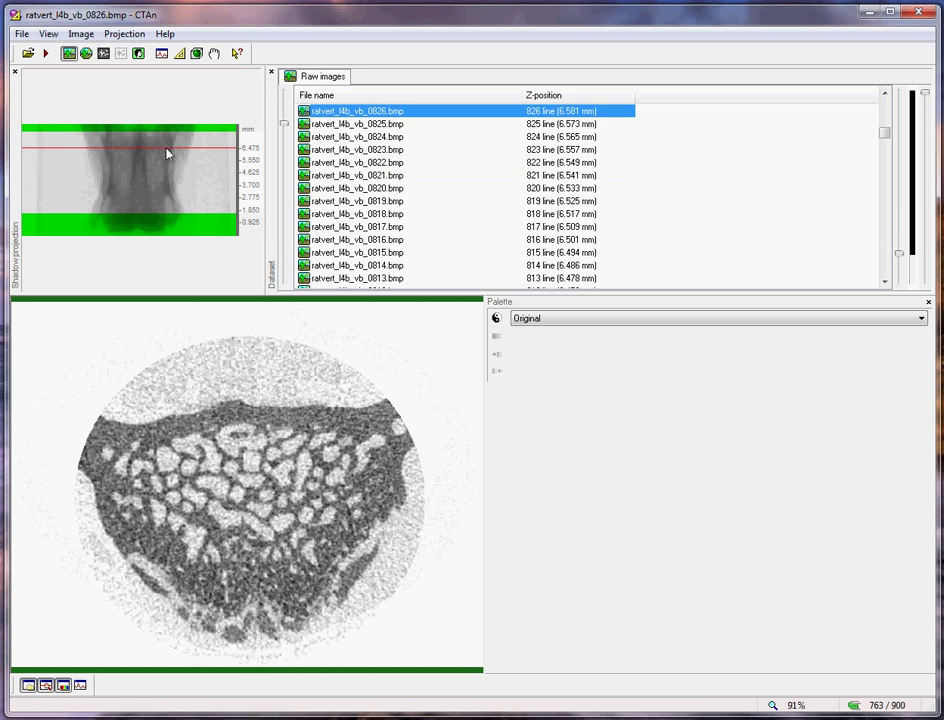
{"action": "left_click", "coordinate": [342, 178]}
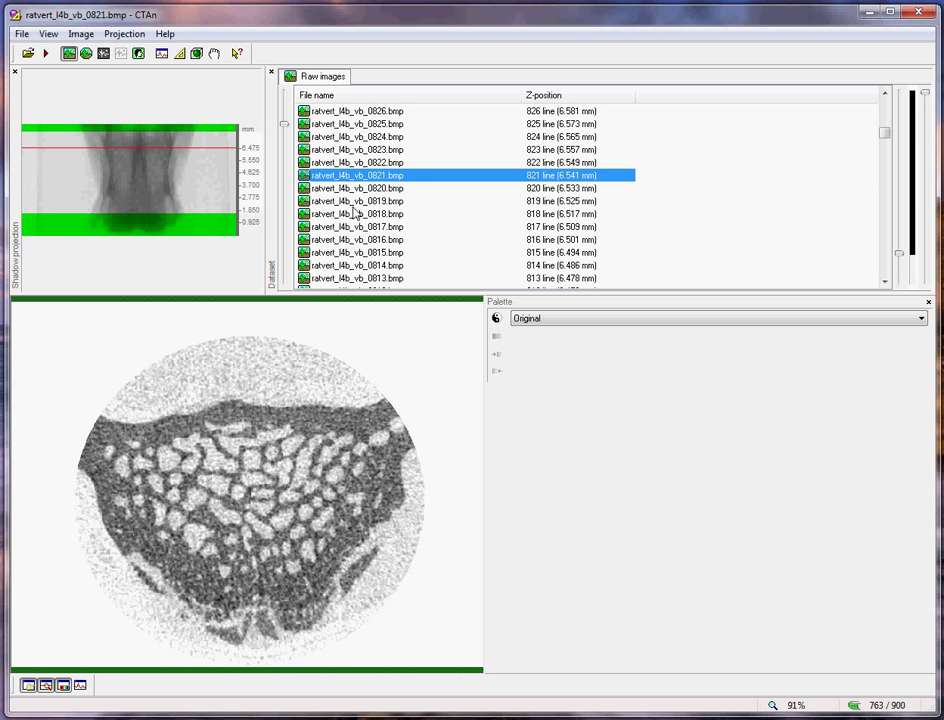
{"action": "scroll", "coordinate": [357, 218], "scroll_direction": "up", "scroll_amount": 10}
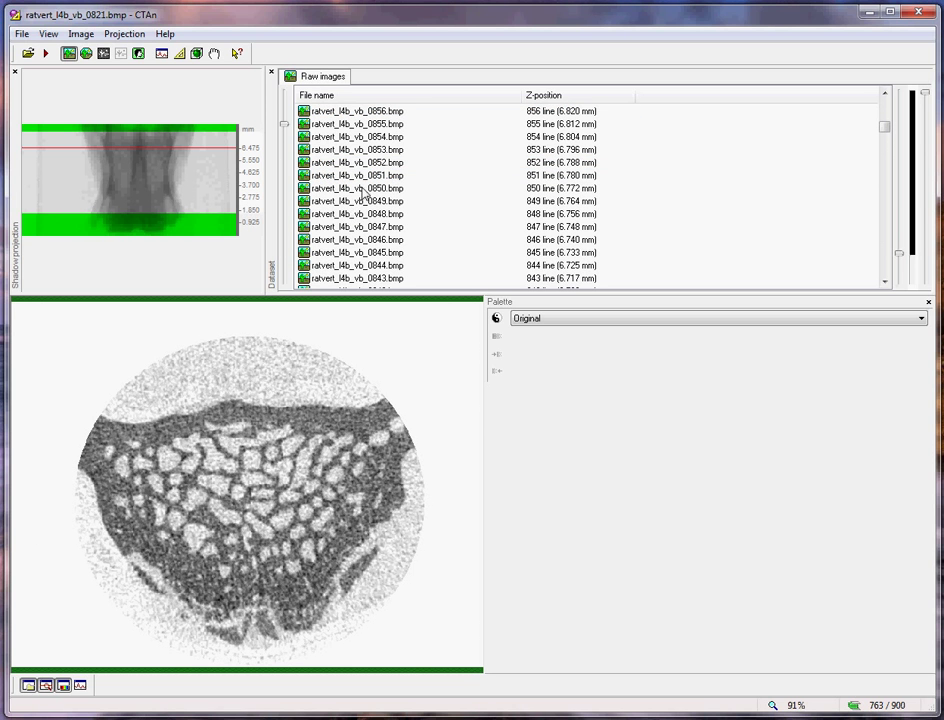
{"action": "left_click", "coordinate": [370, 124]}
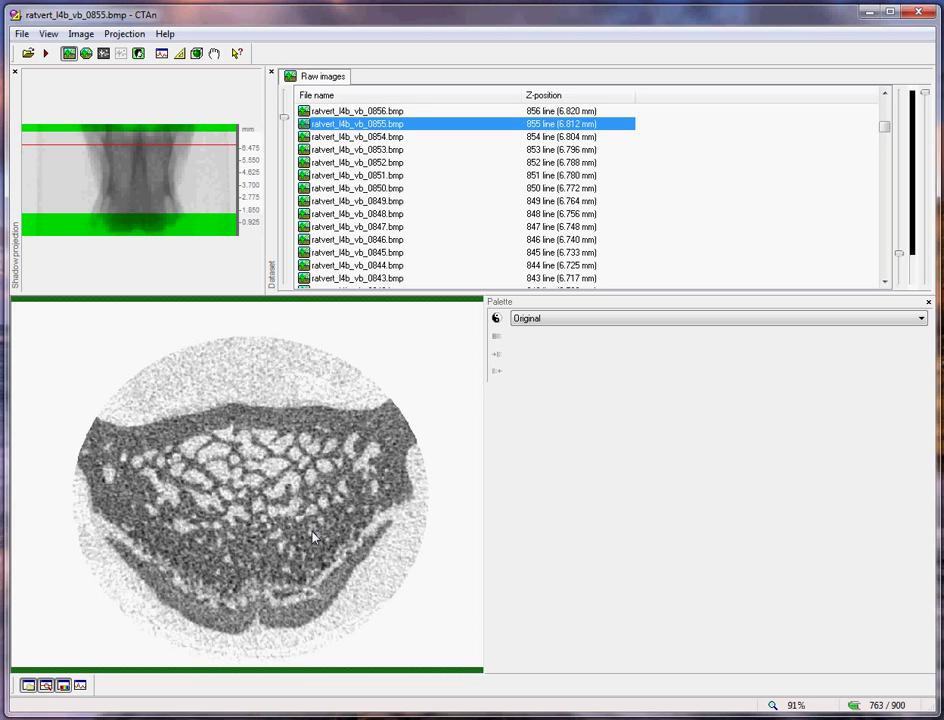
{"action": "left_click", "coordinate": [365, 150]}
{"action": "scroll", "coordinate": [355, 200], "scroll_direction": "down", "scroll_amount": 20}
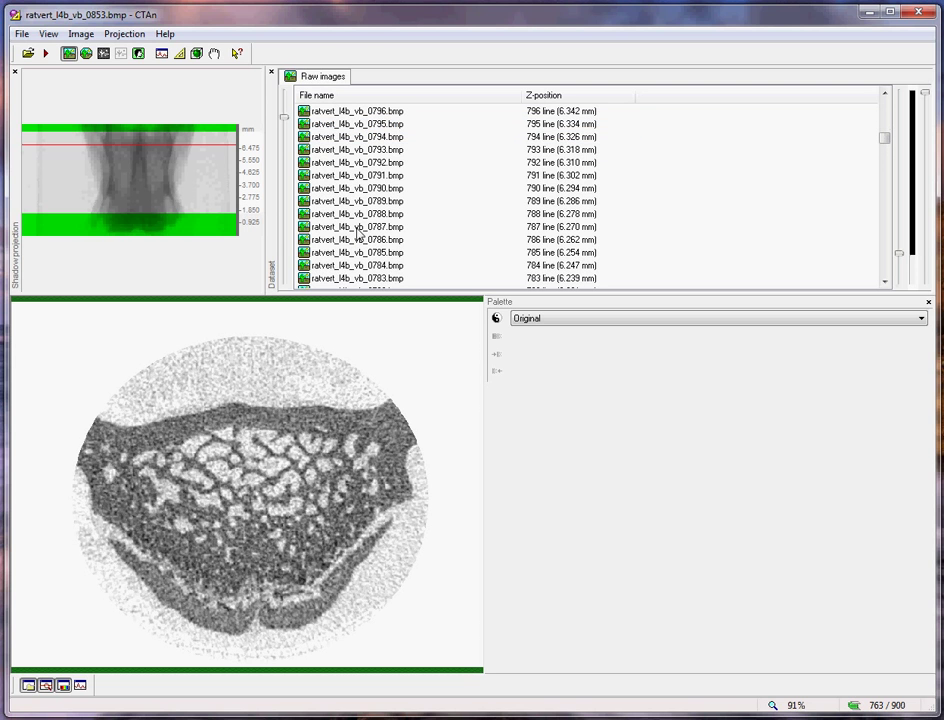
{"action": "left_click", "coordinate": [358, 252]}
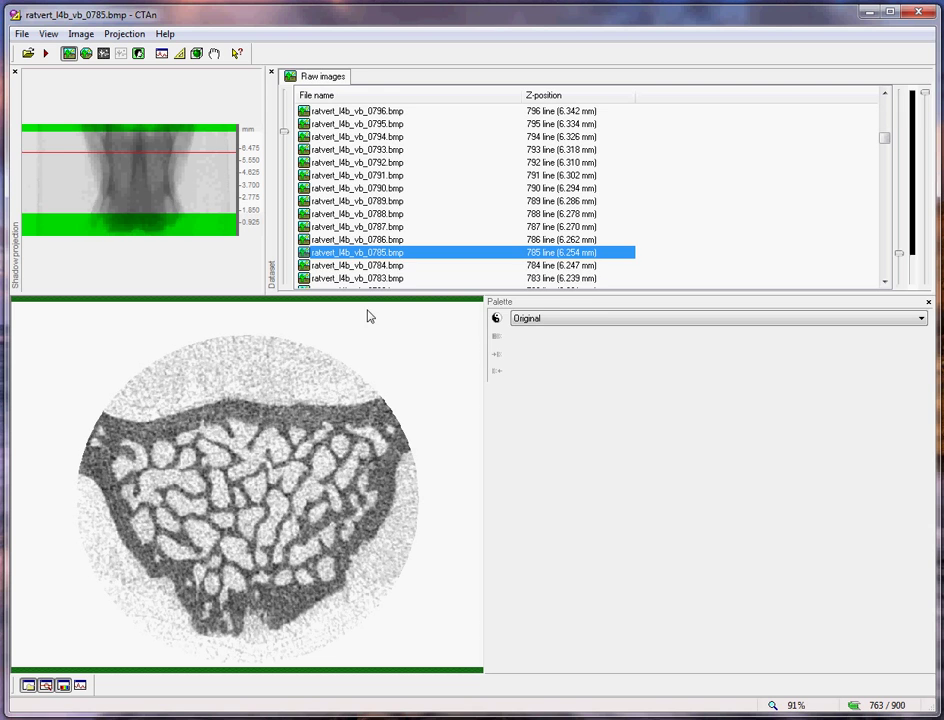
{"action": "right_click", "coordinate": [375, 253]}
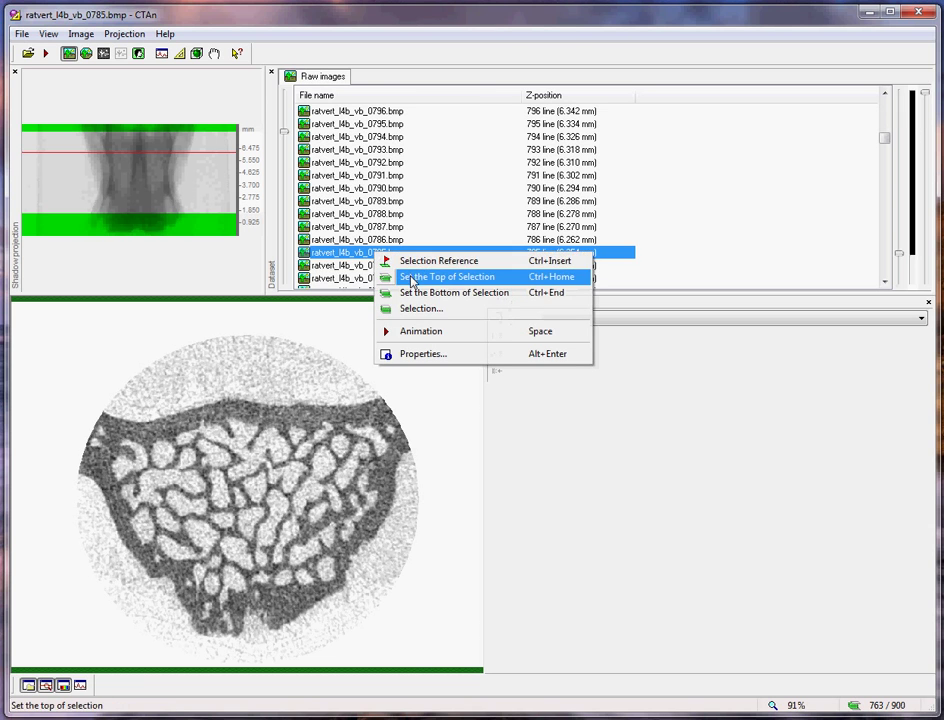
{"action": "left_click", "coordinate": [415, 277]}
Return to slice 0785 and widen the shadow projection panel
{"action": "left_click", "coordinate": [345, 214]}
{"action": "scroll", "coordinate": [340, 185], "scroll_direction": "down", "scroll_amount": 2}
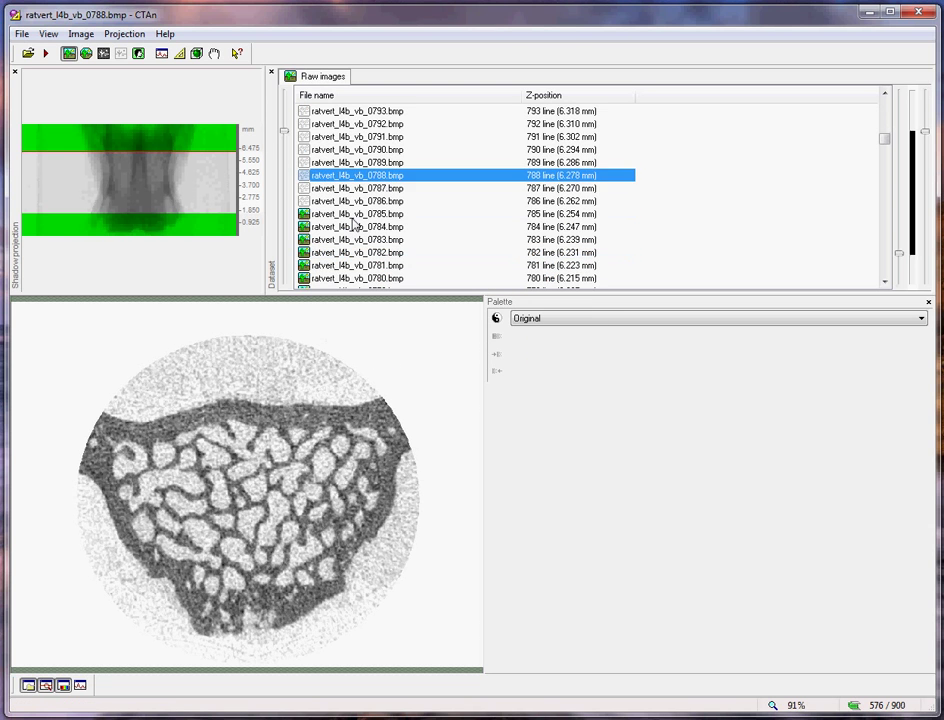
{"action": "left_click", "coordinate": [337, 177]}
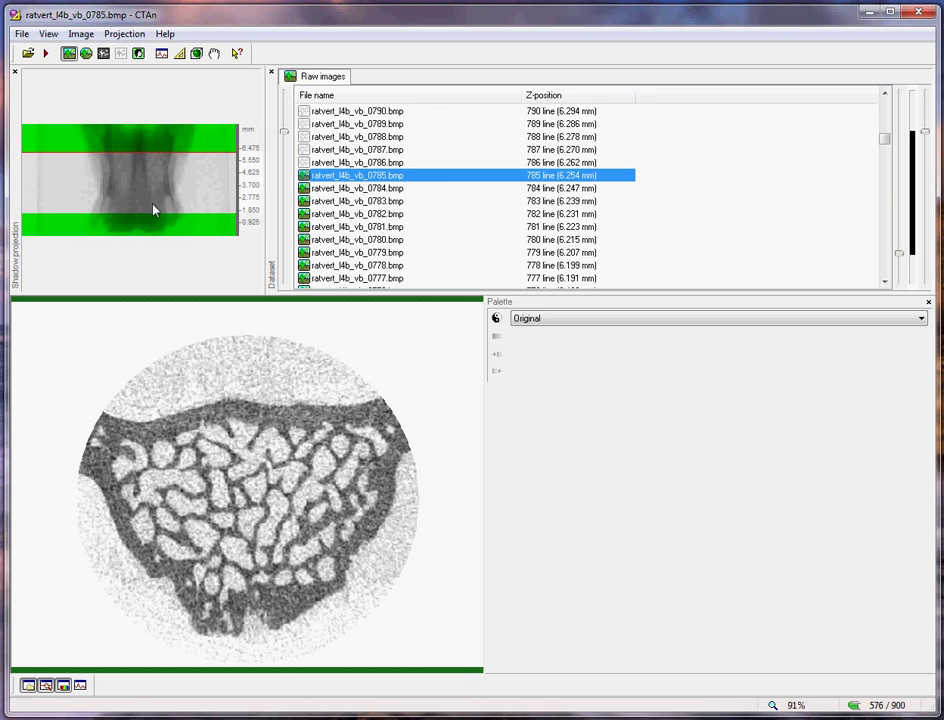
{"action": "left_click_drag", "start_coordinate": [266, 203], "coordinate": [441, 212]}
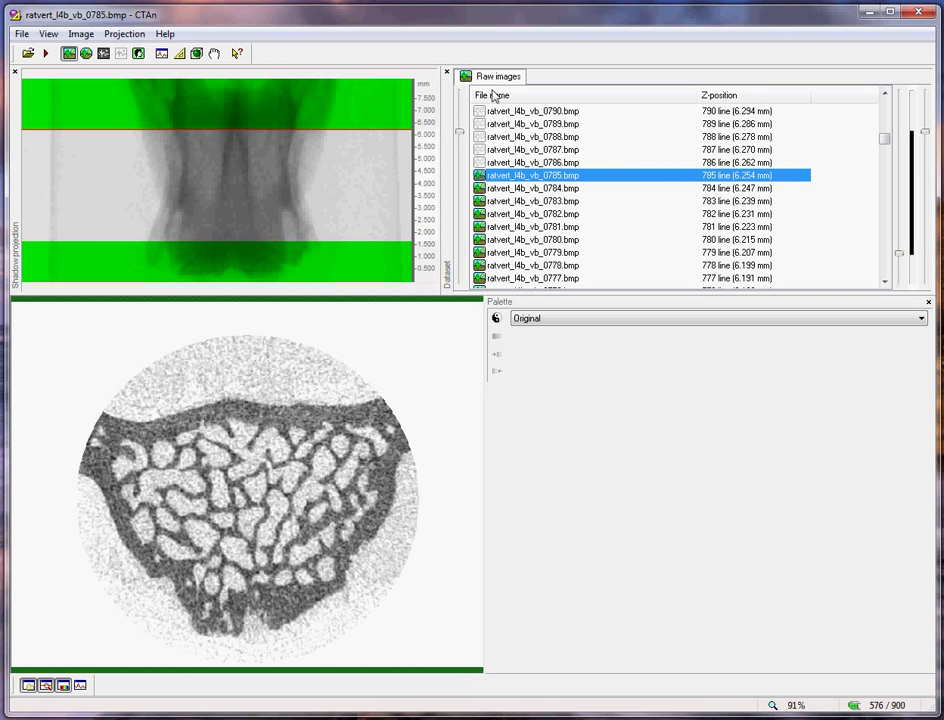
On the Regions of interest page, trace an ROI outline on slice 0785
{"action": "left_click", "coordinate": [86, 53]}
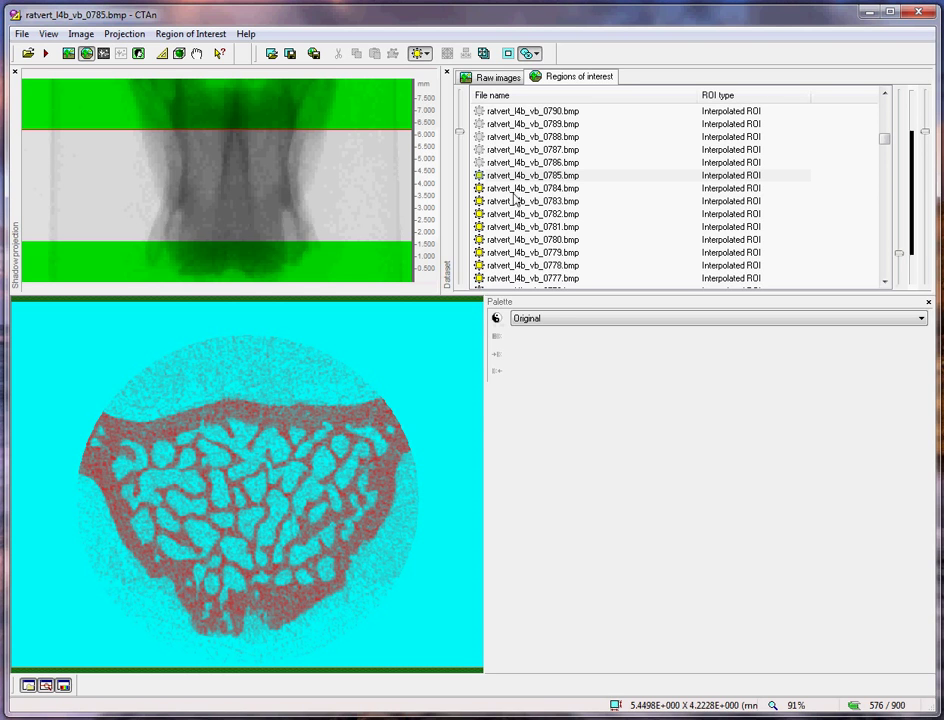
{"action": "left_click", "coordinate": [528, 176]}
{"action": "left_click", "coordinate": [185, 447]}
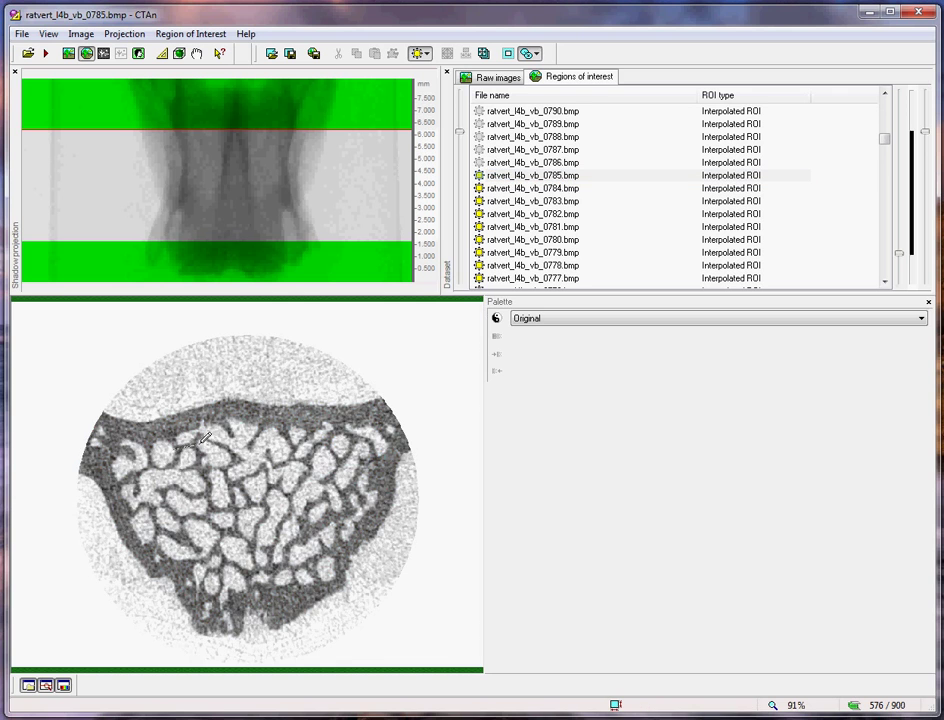
{"action": "left_click", "coordinate": [240, 437]}
{"action": "mouse_move", "coordinate": [338, 440]}
{"action": "left_mouse_down"}
{"action": "mouse_move", "coordinate": [356, 447]}
{"action": "mouse_move", "coordinate": [354, 470]}
{"action": "mouse_move", "coordinate": [320, 555]}
{"action": "mouse_move", "coordinate": [215, 570]}
{"action": "mouse_move", "coordinate": [160, 527]}
{"action": "mouse_move", "coordinate": [132, 470]}
{"action": "mouse_move", "coordinate": [138, 455]}
{"action": "mouse_move", "coordinate": [163, 447]}
{"action": "left_mouse_up"}
Trace a freehand ROI around the trabecular region on slice 0752
{"action": "left_click", "coordinate": [518, 227]}
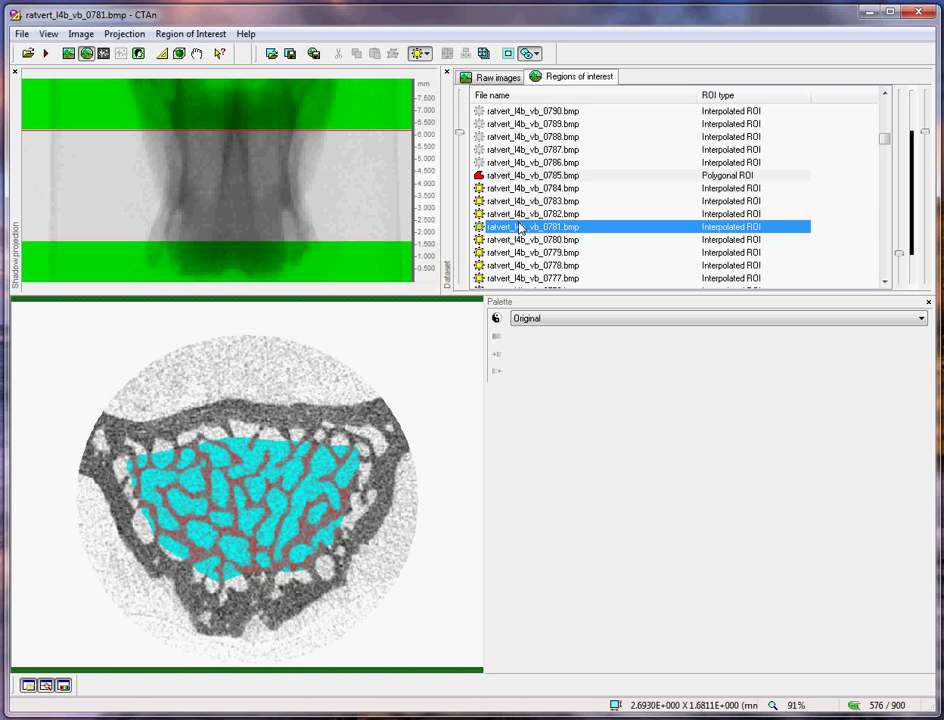
{"action": "scroll", "coordinate": [518, 228], "scroll_direction": "down", "scroll_amount": 2}
{"action": "scroll", "coordinate": [518, 228], "scroll_direction": "down", "scroll_amount": 3}
{"action": "scroll", "coordinate": [518, 228], "scroll_direction": "down", "scroll_amount": 5}
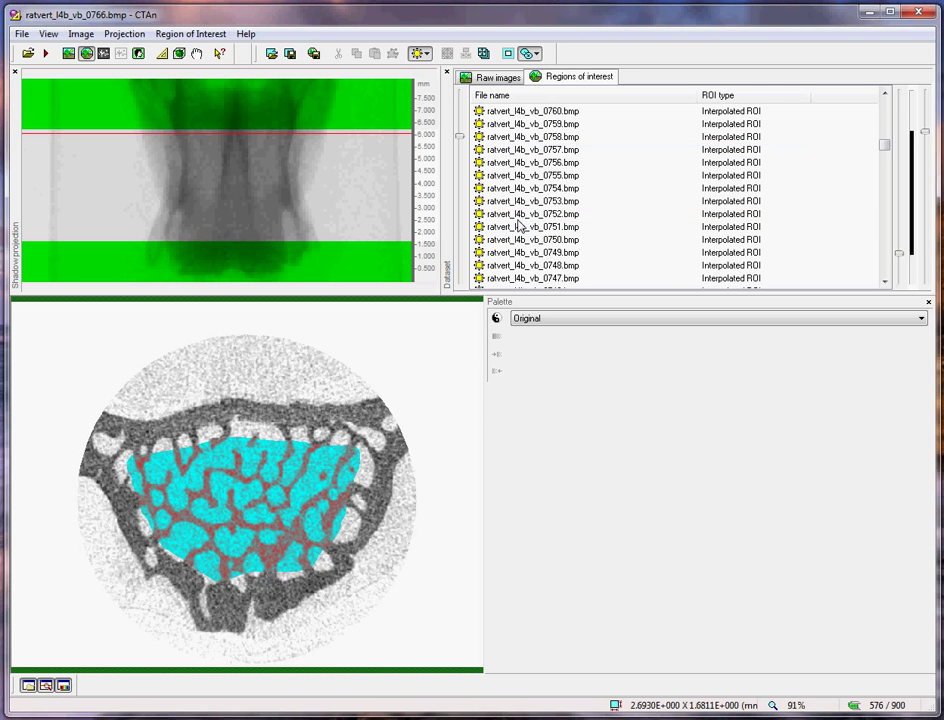
{"action": "left_click", "coordinate": [240, 420]}
{"action": "mouse_move", "coordinate": [228, 428]}
{"action": "left_mouse_down"}
{"action": "mouse_move", "coordinate": [357, 435]}
{"action": "mouse_move", "coordinate": [373, 450]}
{"action": "mouse_move", "coordinate": [358, 522]}
{"action": "mouse_move", "coordinate": [282, 555]}
{"action": "mouse_move", "coordinate": [226, 551]}
{"action": "mouse_move", "coordinate": [196, 540]}
{"action": "mouse_move", "coordinate": [128, 458]}
{"action": "left_mouse_up"}
Check interpolated ROIs down to slice 0727, then trace the trabecular ROI on slice 0715
{"action": "left_click", "coordinate": [617, 227]}
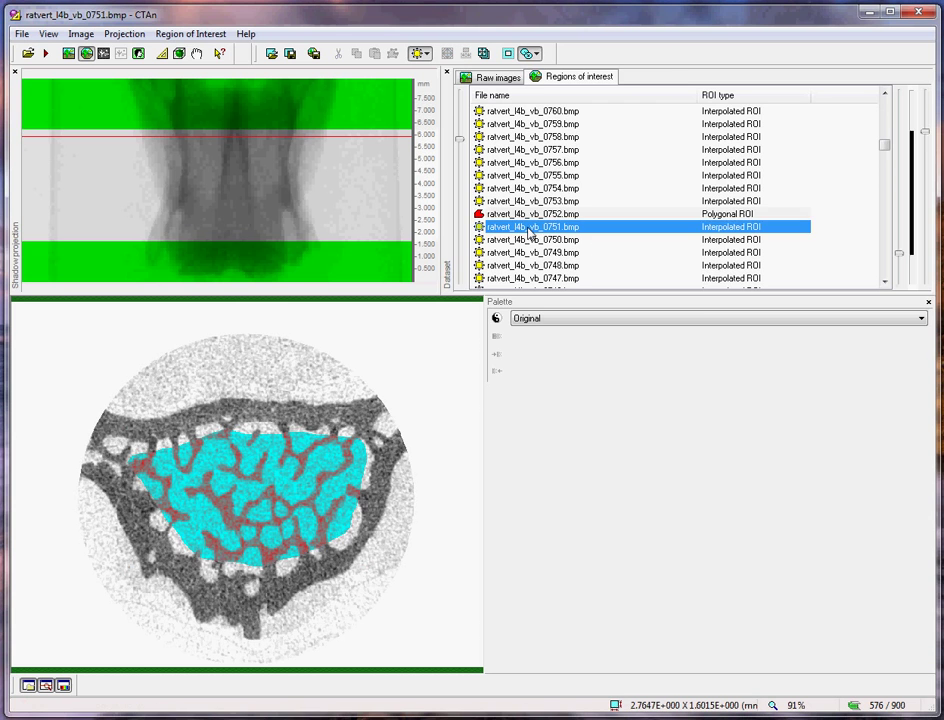
{"action": "scroll", "coordinate": [600, 228], "scroll_direction": "down", "scroll_amount": 5}
{"action": "left_click", "coordinate": [570, 227]}
{"action": "scroll", "coordinate": [560, 228], "scroll_direction": "down", "scroll_amount": 2}
{"action": "scroll", "coordinate": [540, 228], "scroll_direction": "down", "scroll_amount": 1}
{"action": "left_click", "coordinate": [524, 227]}
{"action": "scroll", "coordinate": [524, 228], "scroll_direction": "down", "scroll_amount": 4}
{"action": "left_click", "coordinate": [524, 227]}
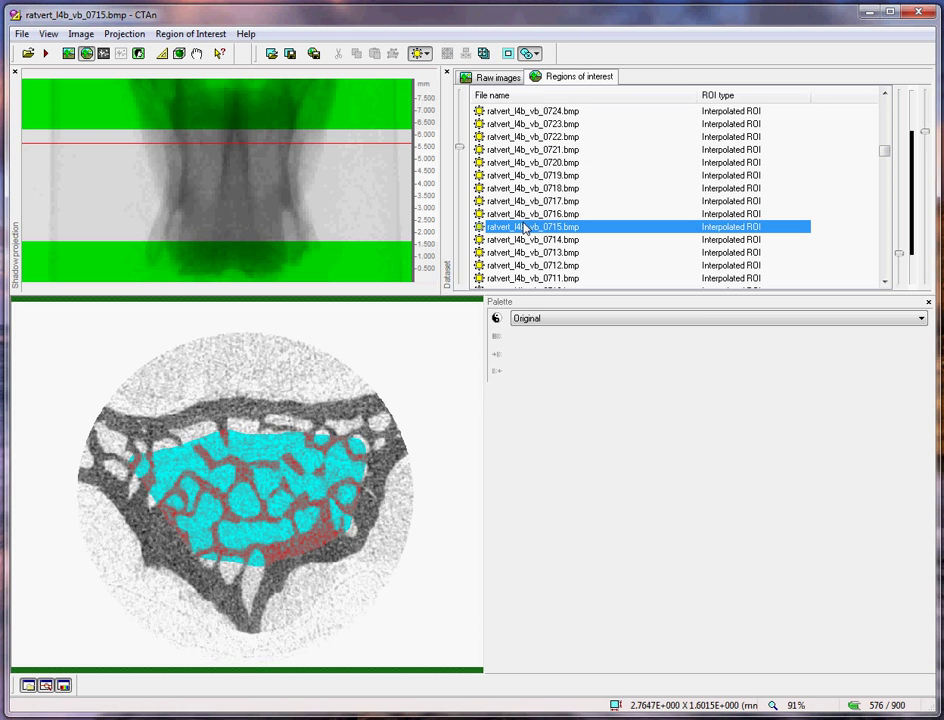
{"action": "left_click", "coordinate": [213, 424]}
{"action": "mouse_move", "coordinate": [213, 424]}
{"action": "left_mouse_down"}
{"action": "mouse_move", "coordinate": [320, 427]}
{"action": "mouse_move", "coordinate": [353, 418]}
{"action": "mouse_move", "coordinate": [377, 432]}
{"action": "mouse_move", "coordinate": [336, 502]}
{"action": "mouse_move", "coordinate": [226, 556]}
{"action": "mouse_move", "coordinate": [236, 573]}
{"action": "mouse_move", "coordinate": [96, 444]}
{"action": "mouse_move", "coordinate": [112, 432]}
{"action": "left_mouse_up"}
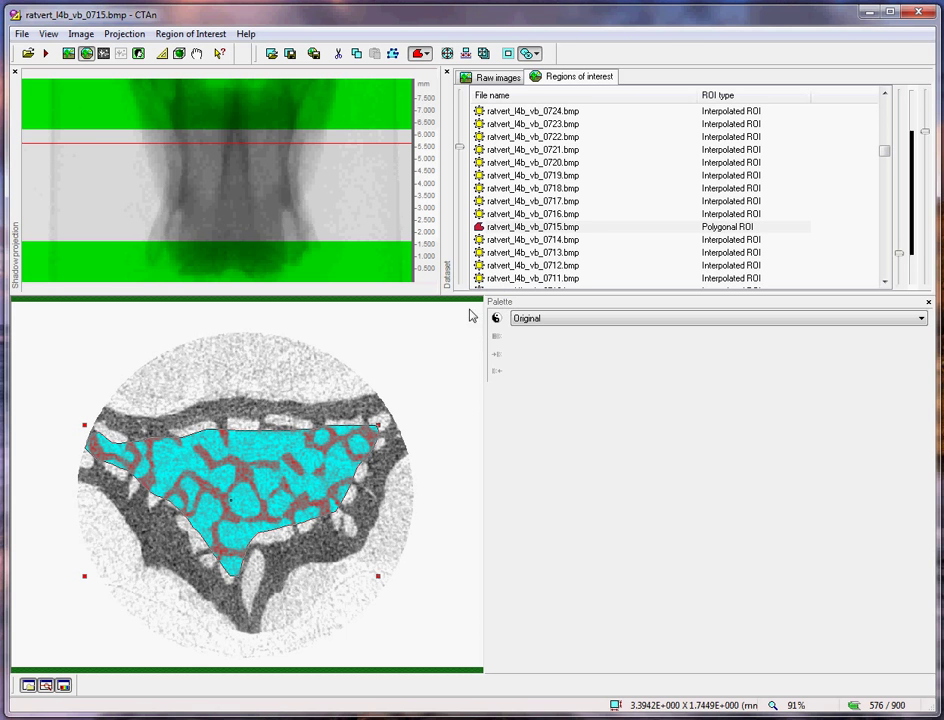
Check slices 0712 and 0700, then trace the trabecular ROI on slice 0691
{"action": "left_click", "coordinate": [513, 267]}
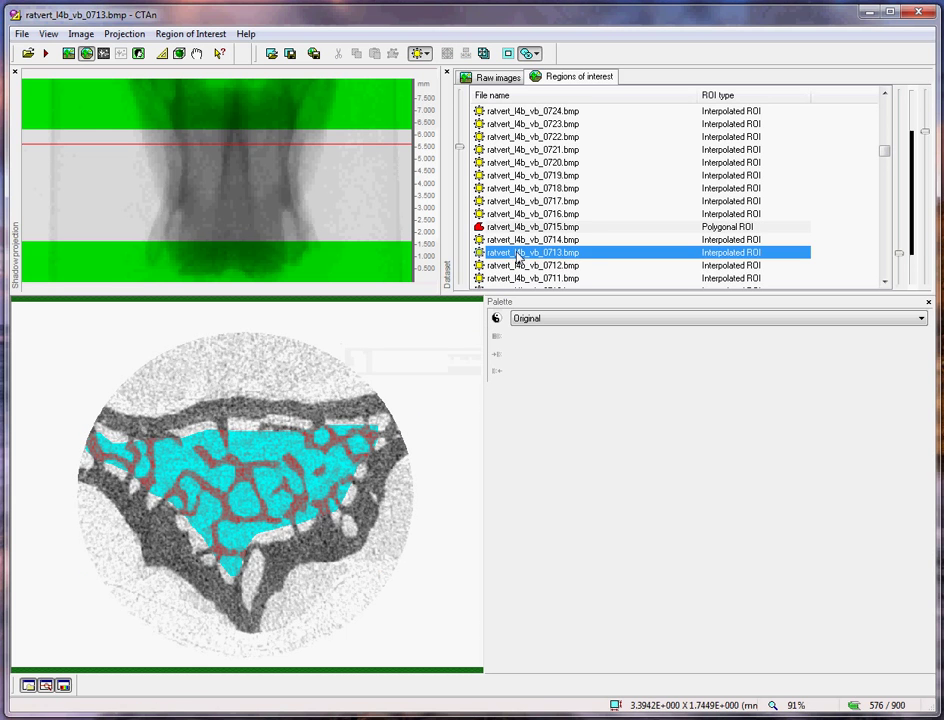
{"action": "scroll", "coordinate": [516, 250], "scroll_direction": "down", "scroll_amount": 5}
{"action": "left_click", "coordinate": [518, 238]}
{"action": "scroll", "coordinate": [519, 232], "scroll_direction": "down", "scroll_amount": 3}
{"action": "left_click", "coordinate": [519, 228]}
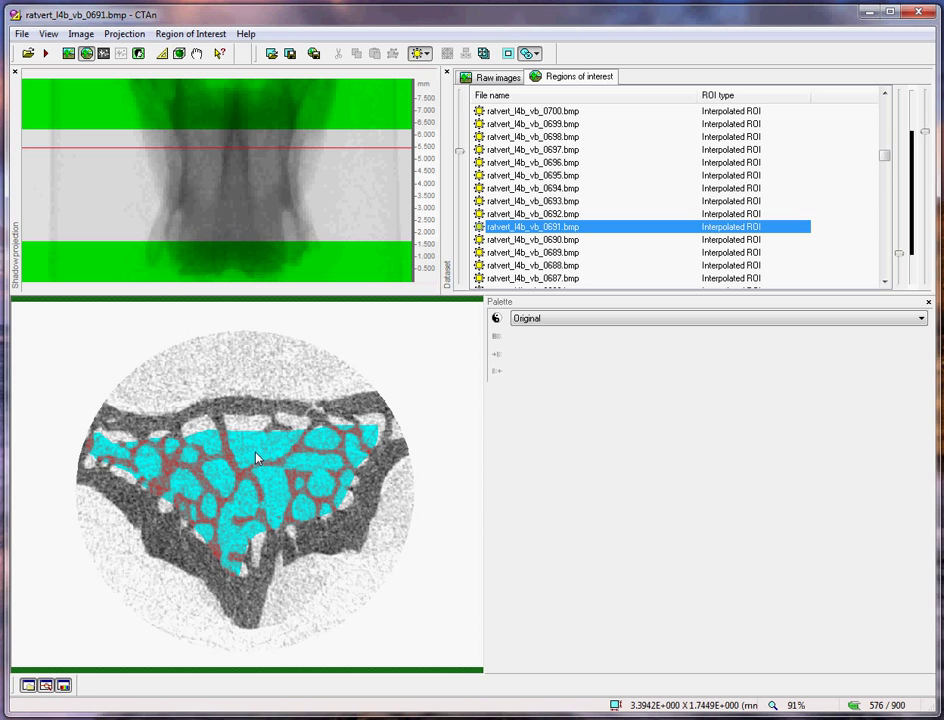
{"action": "mouse_move", "coordinate": [240, 430]}
{"action": "left_mouse_down"}
{"action": "mouse_move", "coordinate": [394, 415]}
{"action": "mouse_move", "coordinate": [403, 427]}
{"action": "mouse_move", "coordinate": [367, 441]}
{"action": "mouse_move", "coordinate": [344, 491]}
{"action": "left_mouse_up"}
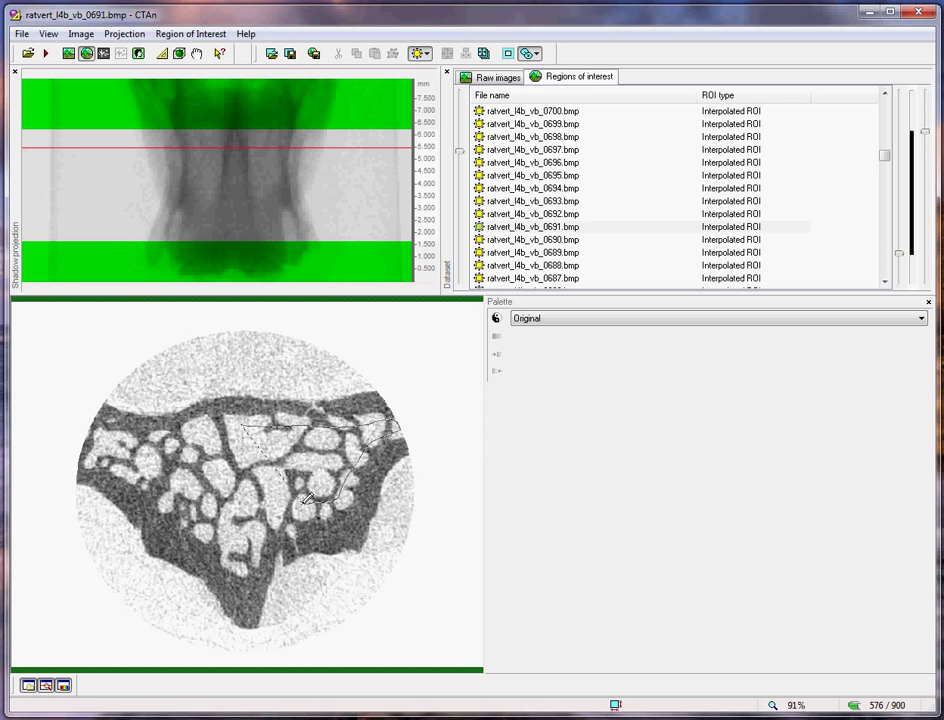
{"action": "mouse_move", "coordinate": [307, 498]}
{"action": "left_mouse_down"}
{"action": "mouse_move", "coordinate": [240, 562]}
{"action": "mouse_move", "coordinate": [197, 512]}
{"action": "mouse_move", "coordinate": [130, 465]}
{"action": "mouse_move", "coordinate": [79, 455]}
{"action": "mouse_move", "coordinate": [96, 428]}
{"action": "mouse_move", "coordinate": [154, 438]}
{"action": "mouse_move", "coordinate": [228, 415]}
{"action": "left_mouse_up"}
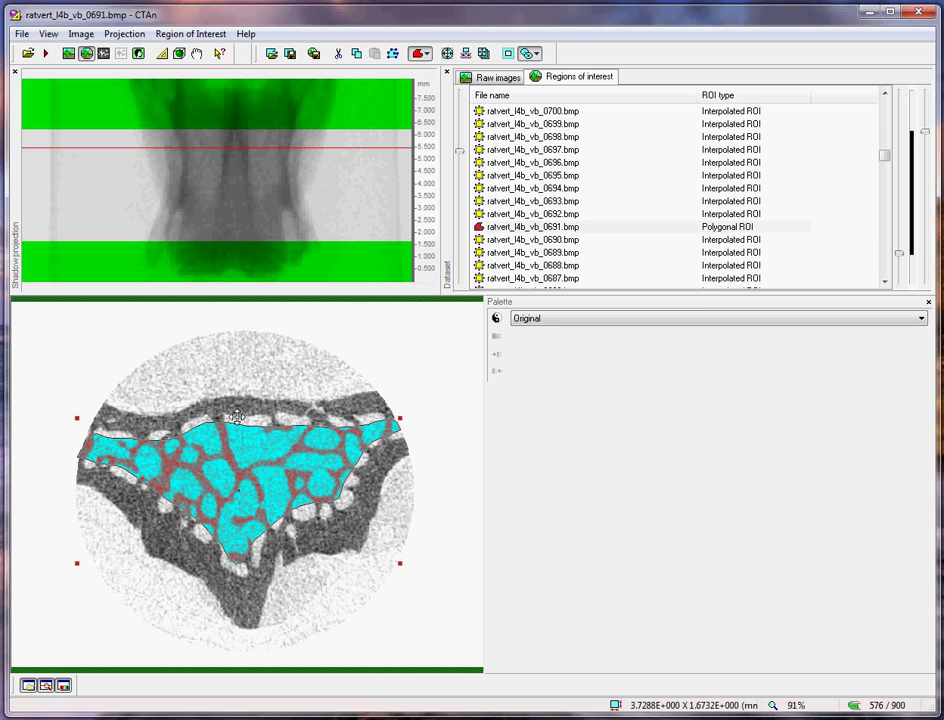
Check interpolated ROIs on slices 0689 through 0630, then trace the trabecular ROI on 0622
{"action": "left_click", "coordinate": [522, 250]}
{"action": "scroll", "coordinate": [527, 245], "scroll_direction": "down", "scroll_amount": 5}
{"action": "left_click", "coordinate": [525, 243]}
{"action": "scroll", "coordinate": [525, 243], "scroll_direction": "down", "scroll_amount": 5}
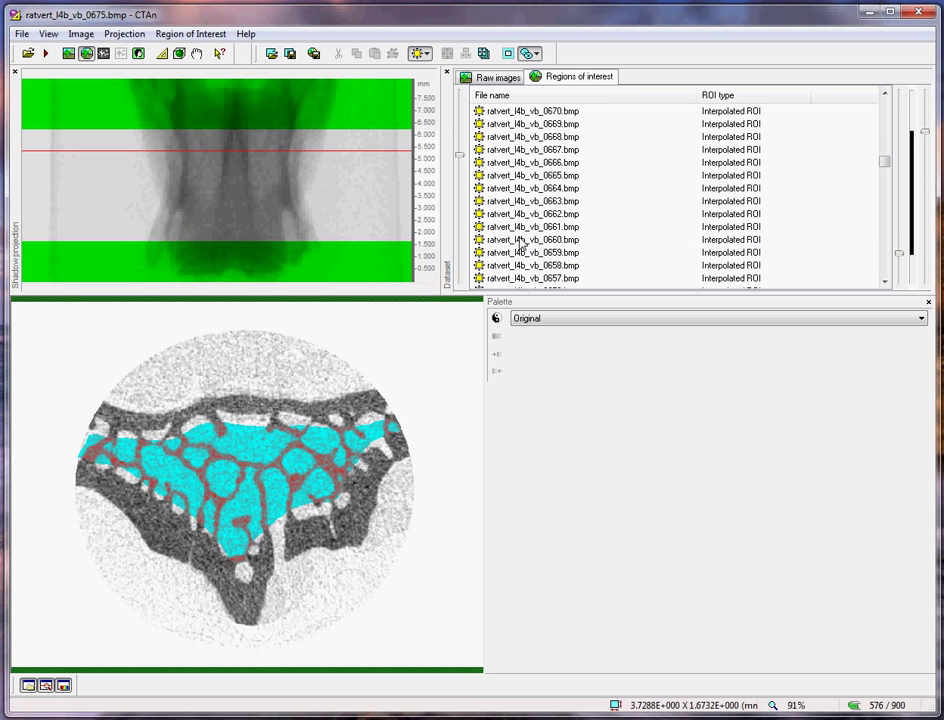
{"action": "left_click", "coordinate": [523, 243]}
{"action": "scroll", "coordinate": [523, 243], "scroll_direction": "down", "scroll_amount": 5}
{"action": "left_click", "coordinate": [522, 243]}
{"action": "scroll", "coordinate": [520, 245], "scroll_direction": "down", "scroll_amount": 5}
{"action": "left_click", "coordinate": [521, 242]}
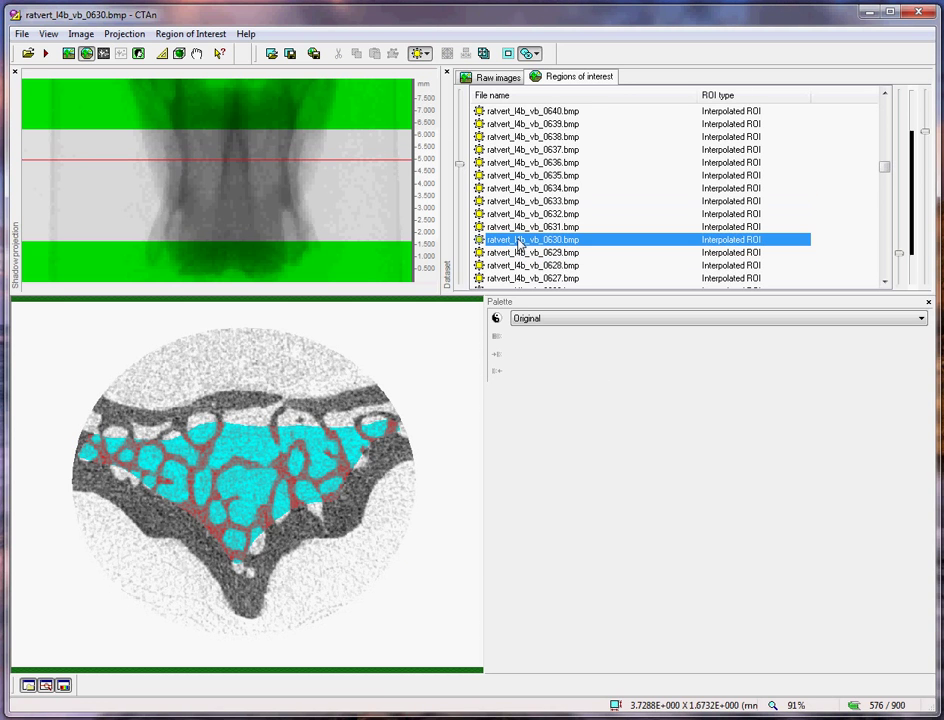
{"action": "scroll", "coordinate": [532, 240], "scroll_direction": "down", "scroll_amount": 3}
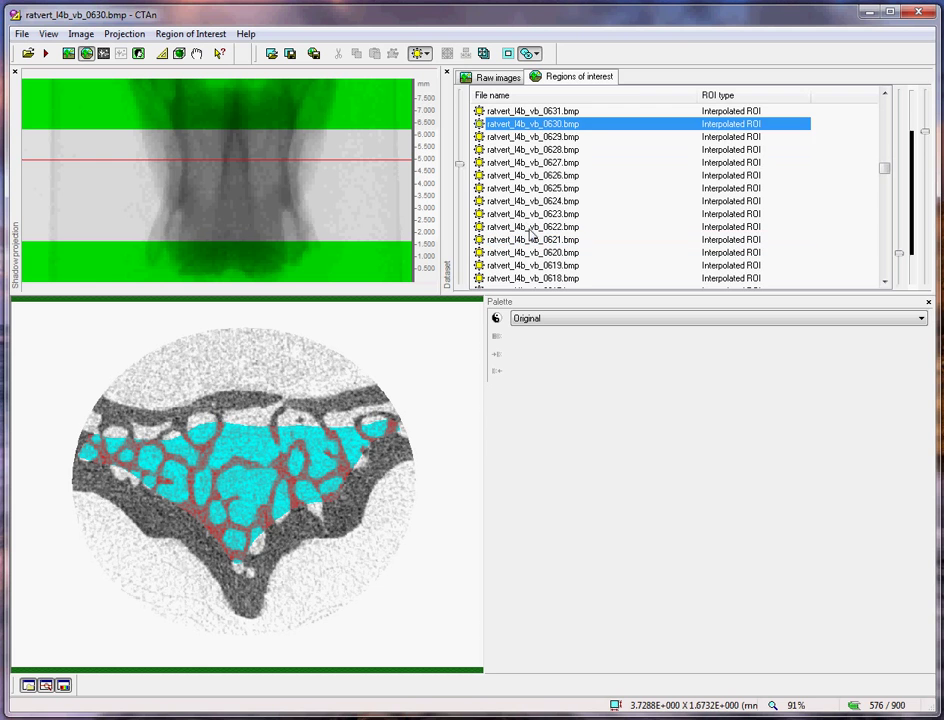
{"action": "left_click", "coordinate": [513, 228]}
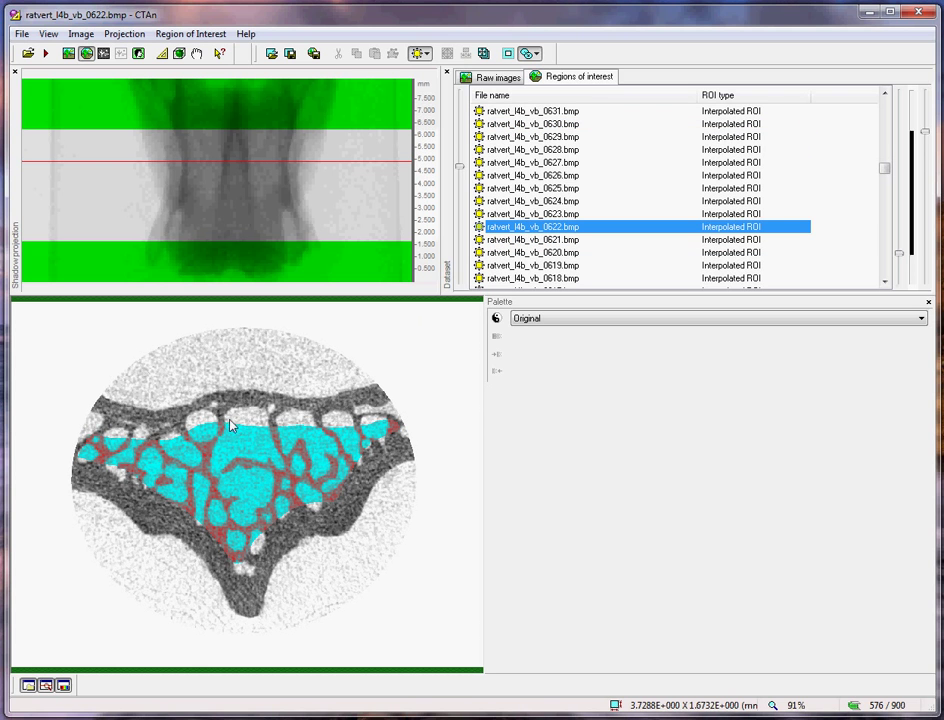
{"action": "mouse_move", "coordinate": [237, 419]}
{"action": "left_mouse_down"}
{"action": "mouse_move", "coordinate": [357, 416]}
{"action": "mouse_move", "coordinate": [393, 402]}
{"action": "mouse_move", "coordinate": [405, 424]}
{"action": "mouse_move", "coordinate": [358, 445]}
{"action": "mouse_move", "coordinate": [329, 479]}
{"action": "mouse_move", "coordinate": [271, 504]}
{"action": "mouse_move", "coordinate": [246, 543]}
{"action": "mouse_move", "coordinate": [170, 481]}
{"action": "mouse_move", "coordinate": [78, 445]}
{"action": "mouse_move", "coordinate": [102, 407]}
{"action": "mouse_move", "coordinate": [146, 430]}
{"action": "mouse_move", "coordinate": [196, 420]}
{"action": "left_mouse_up"}
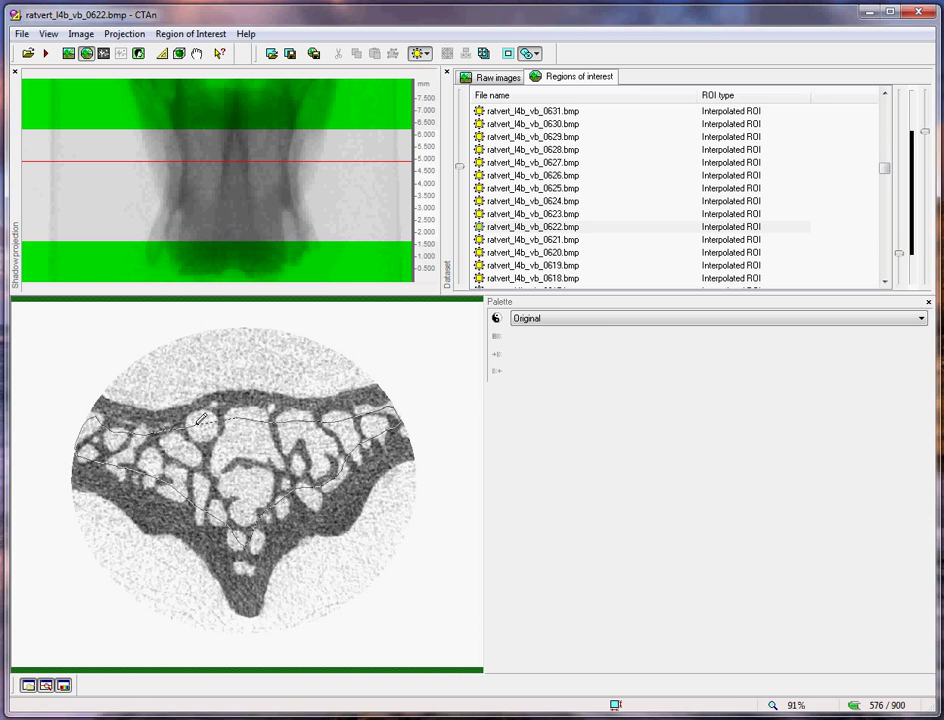
Check interpolated slices 0620 to 0598, then trace the trabecular ROI on slice 0553
{"action": "left_click", "coordinate": [533, 252]}
{"action": "scroll", "coordinate": [533, 250], "scroll_direction": "down", "scroll_amount": 5}
{"action": "left_click", "coordinate": [531, 239]}
{"action": "scroll", "coordinate": [531, 235], "scroll_direction": "down", "scroll_amount": 2}
{"action": "left_click", "coordinate": [531, 228]}
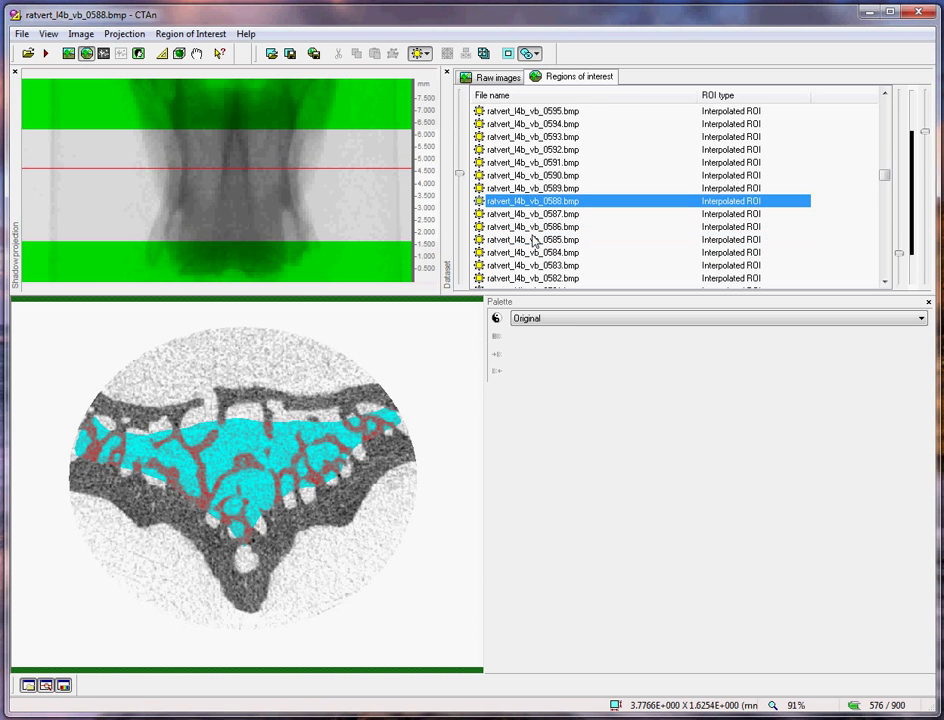
{"action": "scroll", "coordinate": [531, 230], "scroll_direction": "down", "scroll_amount": 10}
{"action": "left_click", "coordinate": [531, 227]}
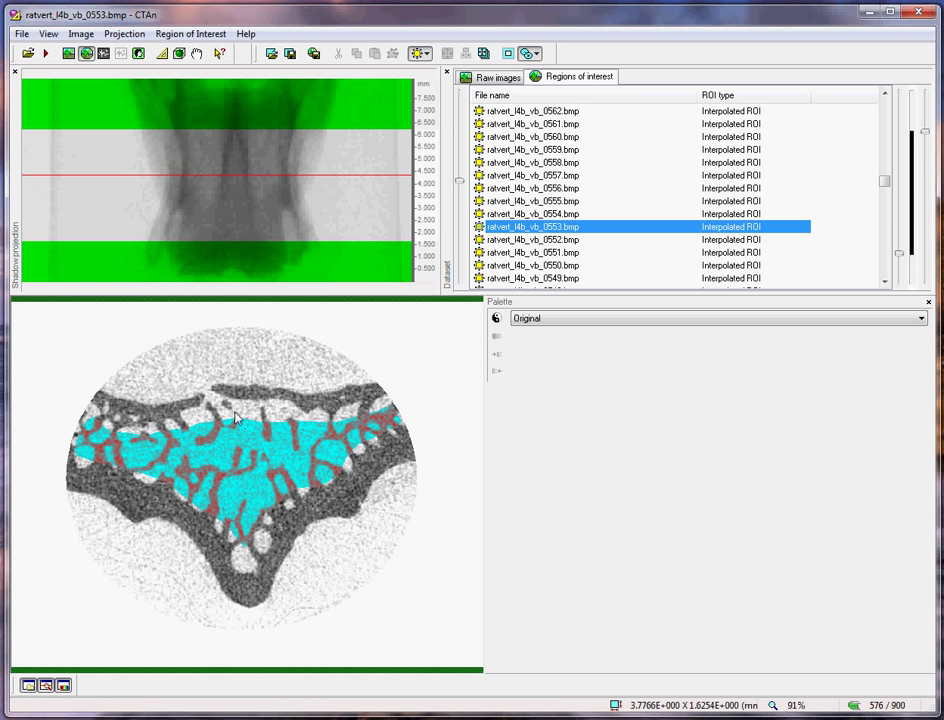
{"action": "mouse_move", "coordinate": [234, 412]}
{"action": "left_mouse_down"}
{"action": "mouse_move", "coordinate": [300, 419]}
{"action": "mouse_move", "coordinate": [389, 397]}
{"action": "mouse_move", "coordinate": [401, 422]}
{"action": "mouse_move", "coordinate": [272, 505]}
{"action": "mouse_move", "coordinate": [245, 552]}
{"action": "mouse_move", "coordinate": [222, 499]}
{"action": "mouse_move", "coordinate": [200, 483]}
{"action": "mouse_move", "coordinate": [76, 449]}
{"action": "mouse_move", "coordinate": [90, 407]}
{"action": "mouse_move", "coordinate": [142, 417]}
{"action": "mouse_move", "coordinate": [210, 411]}
{"action": "left_mouse_up"}
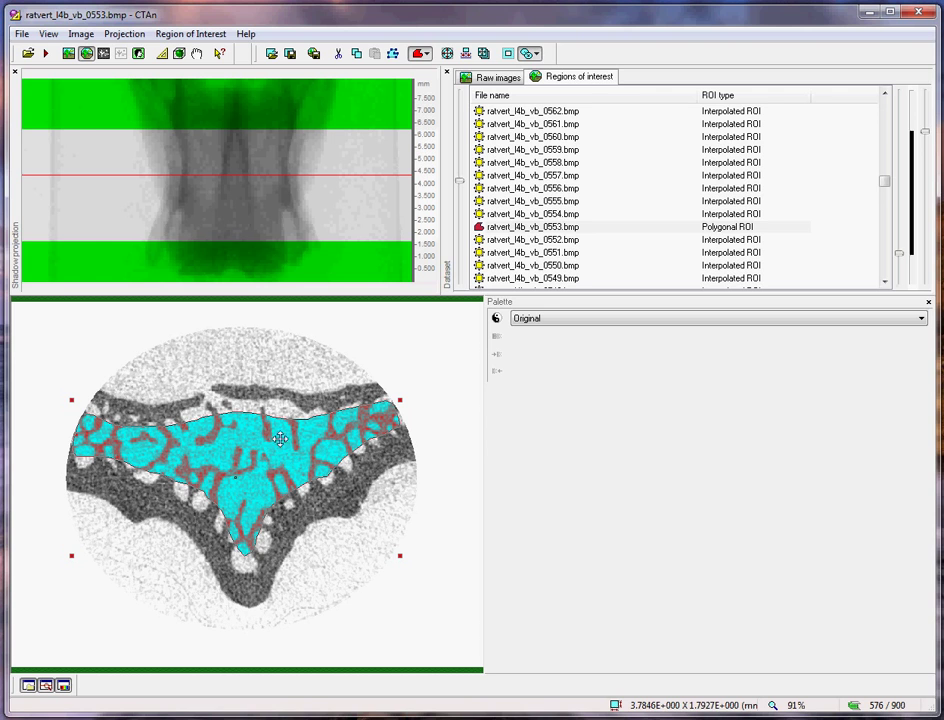
Remove a stray node from the slice 0553 polygon, end node editing, and move to slice 0552
{"action": "left_click", "coordinate": [393, 54]}
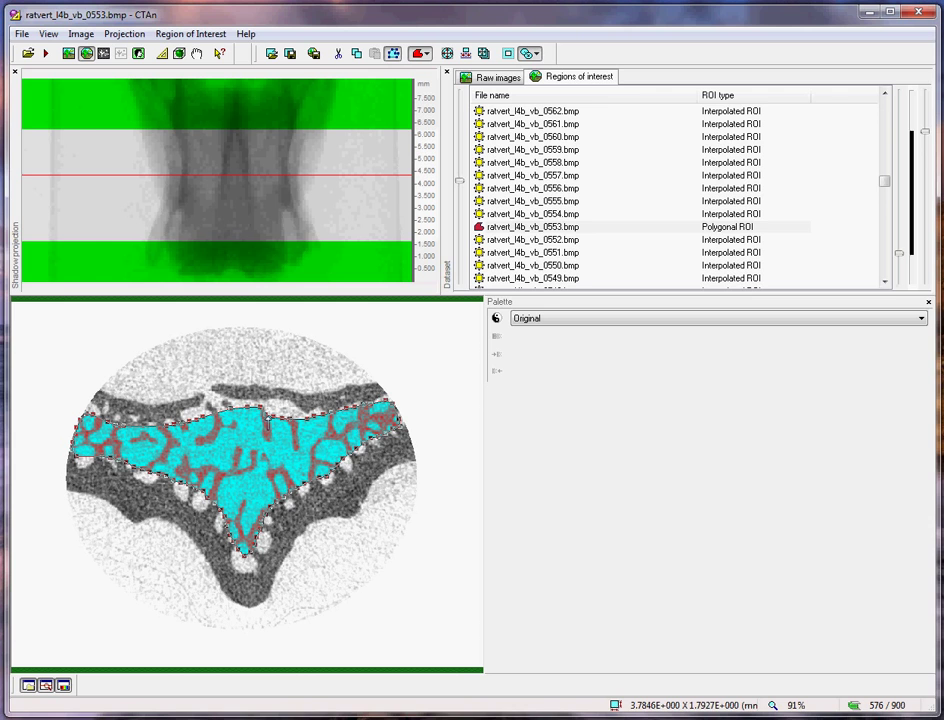
{"action": "right_click", "coordinate": [262, 414]}
{"action": "left_click", "coordinate": [300, 423]}
{"action": "left_click", "coordinate": [392, 53]}
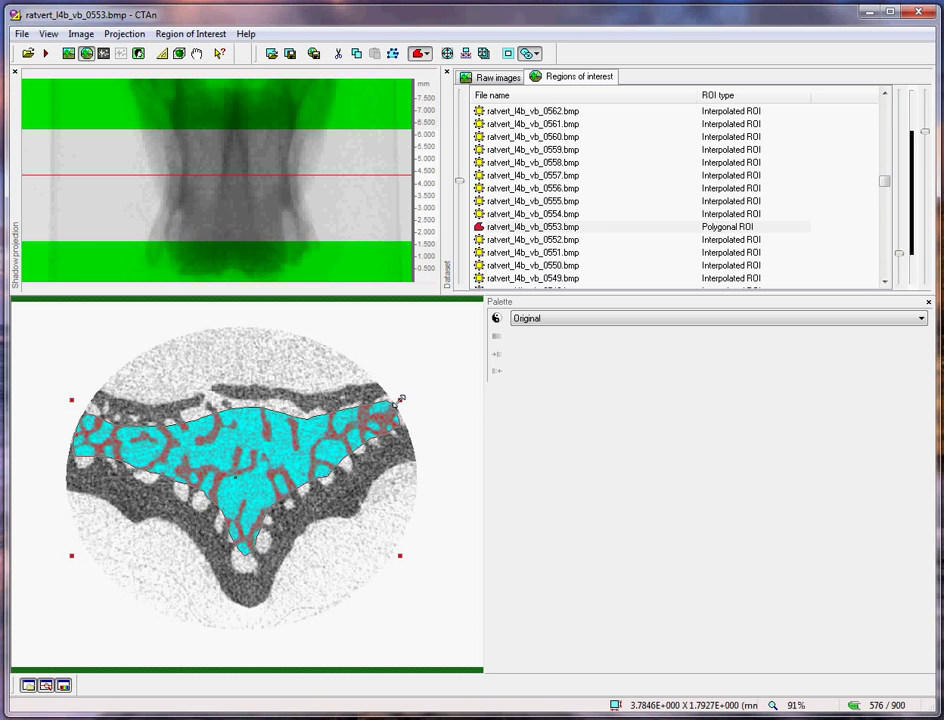
{"action": "left_click", "coordinate": [513, 240]}
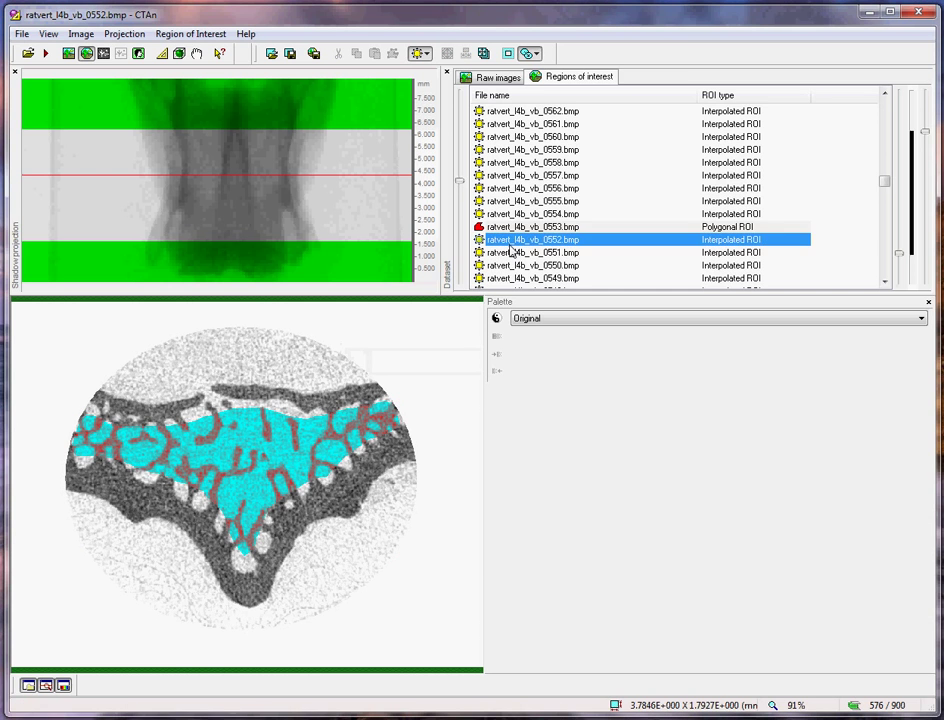
Trace trabecular ROIs on slices 0475 and 0427
{"action": "scroll", "coordinate": [514, 240], "scroll_direction": "down", "scroll_amount": 19}
{"action": "scroll", "coordinate": [513, 240], "scroll_direction": "down", "scroll_amount": 14}
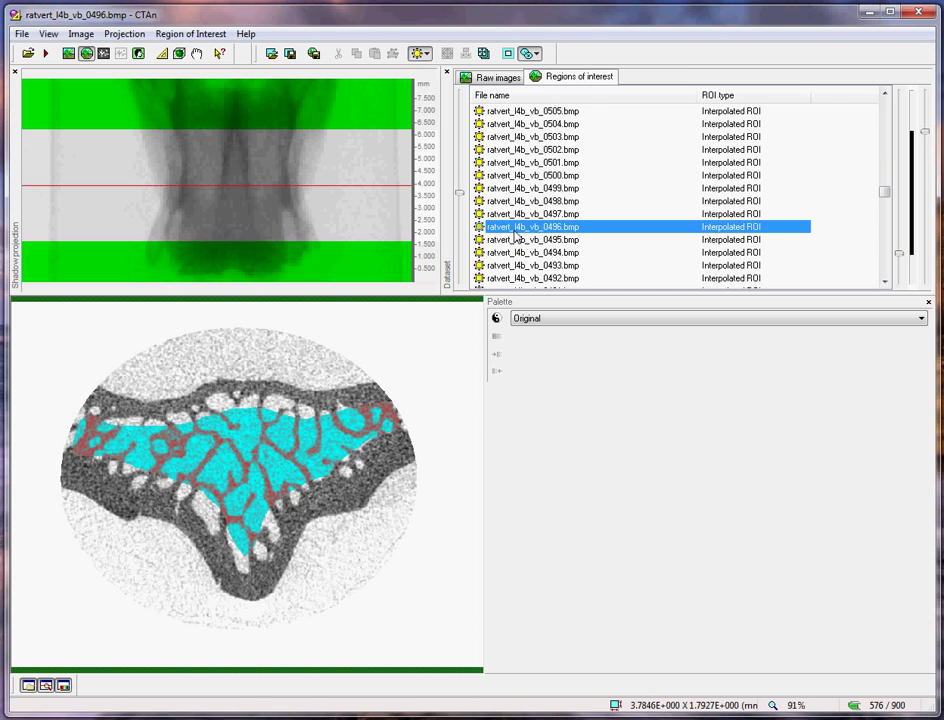
{"action": "left_click", "coordinate": [245, 397]}
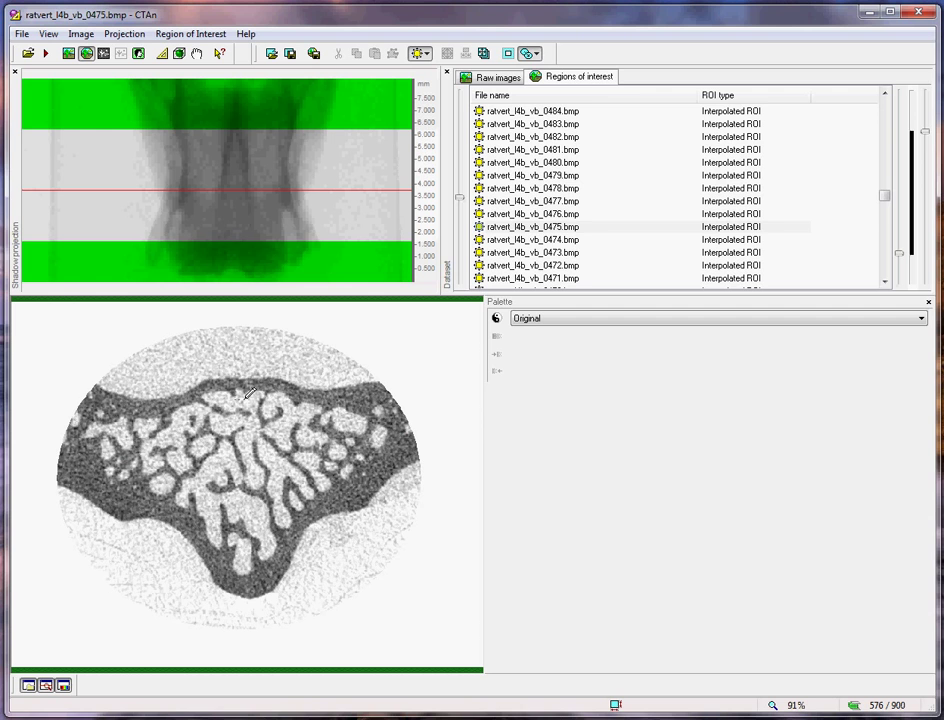
{"action": "mouse_move", "coordinate": [274, 399]}
{"action": "left_mouse_down"}
{"action": "mouse_move", "coordinate": [330, 405]}
{"action": "mouse_move", "coordinate": [352, 416]}
{"action": "mouse_move", "coordinate": [366, 442]}
{"action": "mouse_move", "coordinate": [302, 478]}
{"action": "mouse_move", "coordinate": [245, 549]}
{"action": "mouse_move", "coordinate": [118, 447]}
{"action": "mouse_move", "coordinate": [107, 433]}
{"action": "mouse_move", "coordinate": [120, 415]}
{"action": "left_mouse_up"}
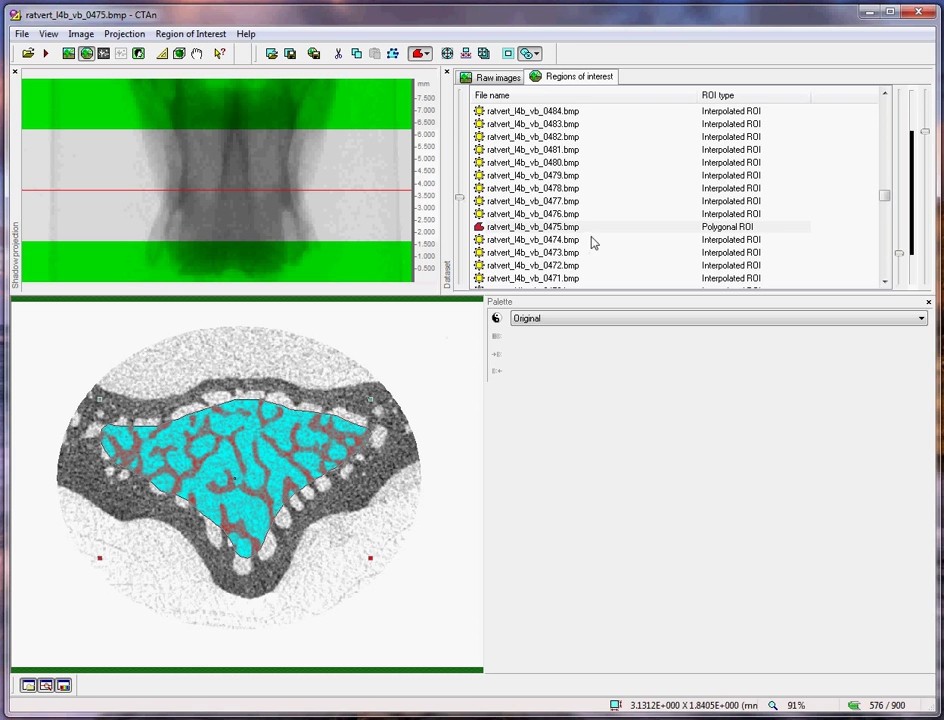
{"action": "scroll", "coordinate": [544, 238], "scroll_direction": "down", "scroll_amount": 15}
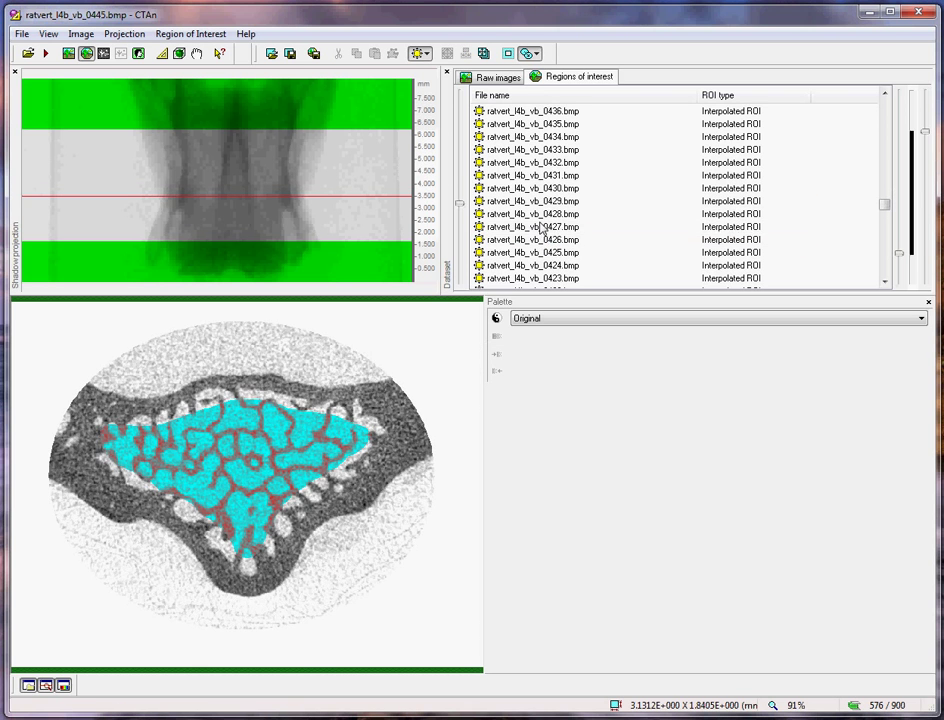
{"action": "mouse_move", "coordinate": [248, 397]}
{"action": "left_mouse_down"}
{"action": "mouse_move", "coordinate": [316, 416]}
{"action": "mouse_move", "coordinate": [362, 422]}
{"action": "mouse_move", "coordinate": [367, 442]}
{"action": "mouse_move", "coordinate": [315, 486]}
{"action": "mouse_move", "coordinate": [259, 557]}
{"action": "mouse_move", "coordinate": [231, 550]}
{"action": "mouse_move", "coordinate": [149, 487]}
{"action": "mouse_move", "coordinate": [120, 448]}
{"action": "mouse_move", "coordinate": [236, 390]}
{"action": "left_mouse_up"}
Check slices 0425 and 0412, then trace the trabecular ROI on slice 0383
{"action": "left_click", "coordinate": [533, 252]}
{"action": "scroll", "coordinate": [533, 258], "scroll_direction": "down", "scroll_amount": 5}
{"action": "left_click", "coordinate": [533, 227]}
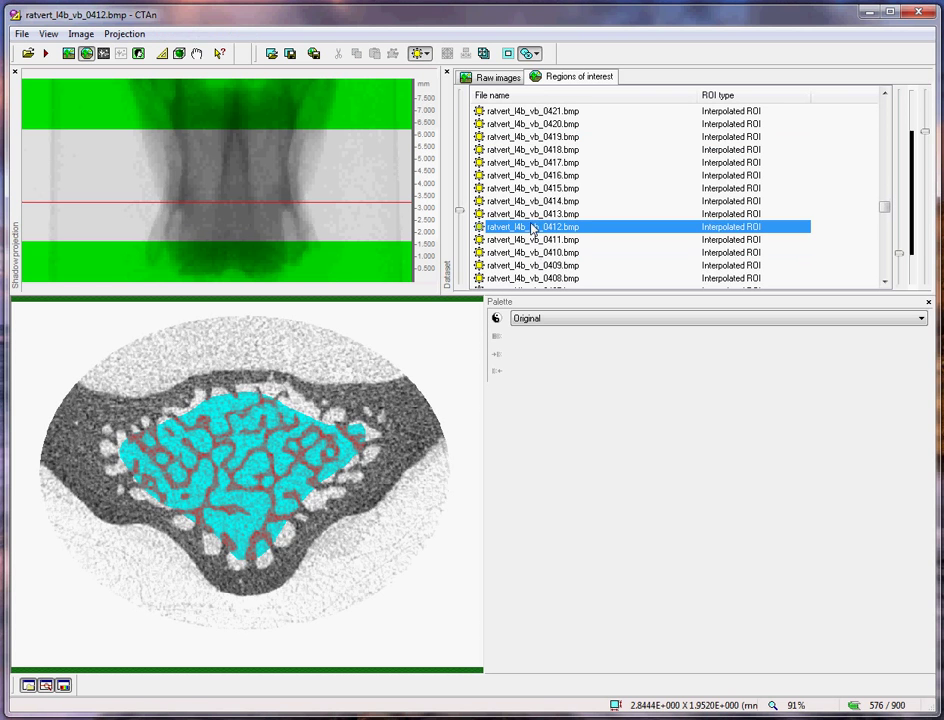
{"action": "scroll", "coordinate": [532, 226], "scroll_direction": "down", "scroll_amount": 10}
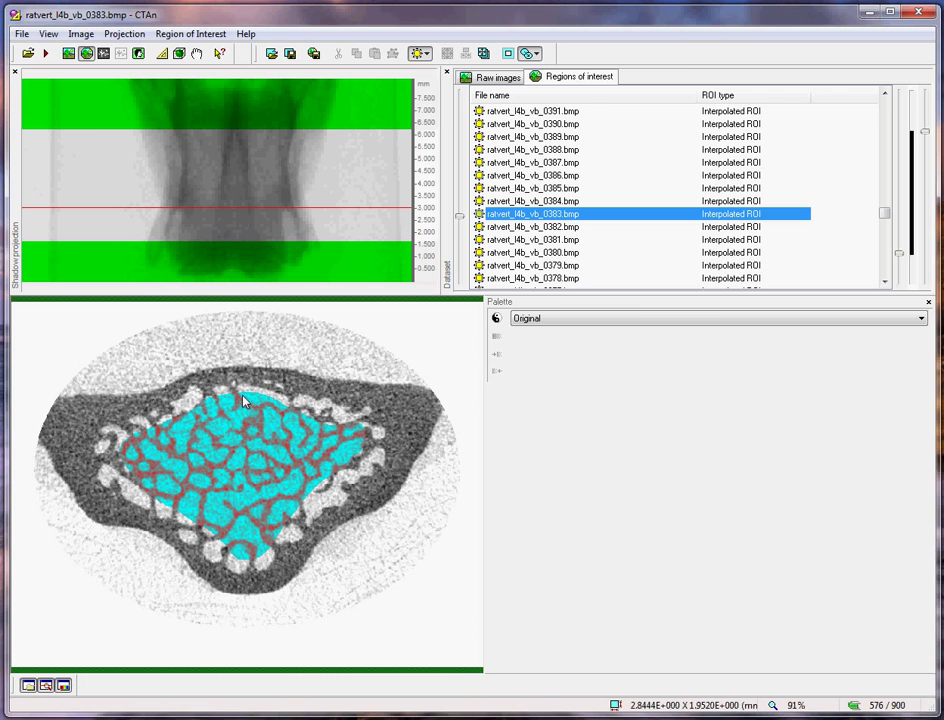
{"action": "mouse_move", "coordinate": [245, 393]}
{"action": "left_mouse_down"}
{"action": "mouse_move", "coordinate": [300, 398]}
{"action": "mouse_move", "coordinate": [372, 430]}
{"action": "mouse_move", "coordinate": [365, 455]}
{"action": "mouse_move", "coordinate": [252, 560]}
{"action": "mouse_move", "coordinate": [148, 493]}
{"action": "mouse_move", "coordinate": [121, 441]}
{"action": "mouse_move", "coordinate": [210, 394]}
{"action": "left_mouse_up"}
Step down through slices 0382 to 0356 and begin tracing the ROI on slice 0344
{"action": "left_click", "coordinate": [530, 227]}
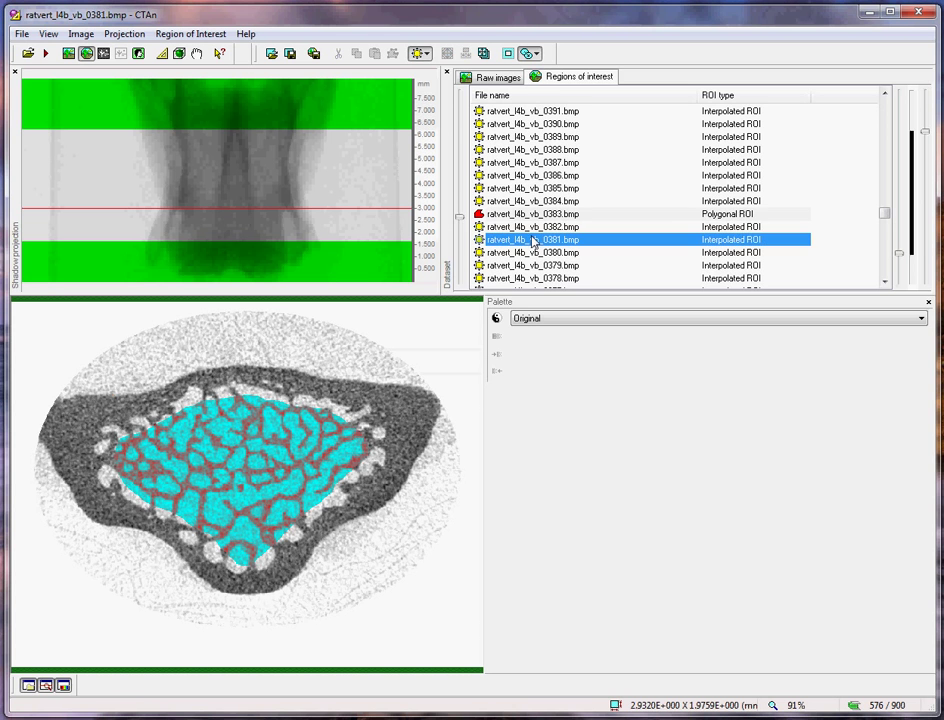
{"action": "scroll", "coordinate": [530, 227], "scroll_direction": "down", "scroll_amount": 5}
{"action": "left_click", "coordinate": [530, 227]}
{"action": "scroll", "coordinate": [530, 227], "scroll_direction": "down", "scroll_amount": 4}
{"action": "left_click", "coordinate": [530, 227]}
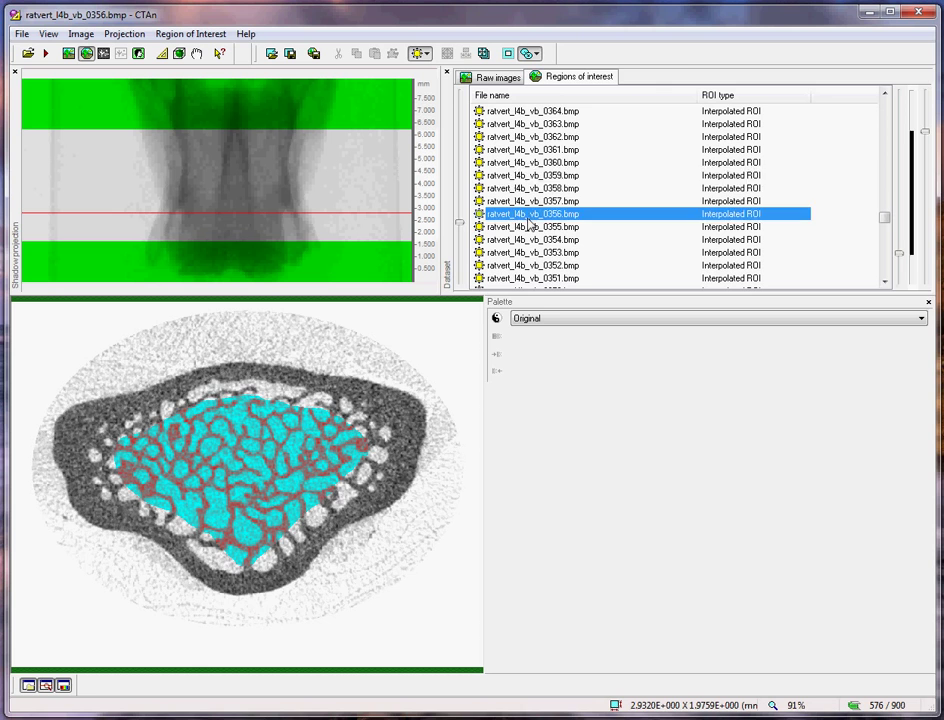
{"action": "scroll", "coordinate": [530, 227], "scroll_direction": "down", "scroll_amount": 4}
{"action": "left_click", "coordinate": [530, 227]}
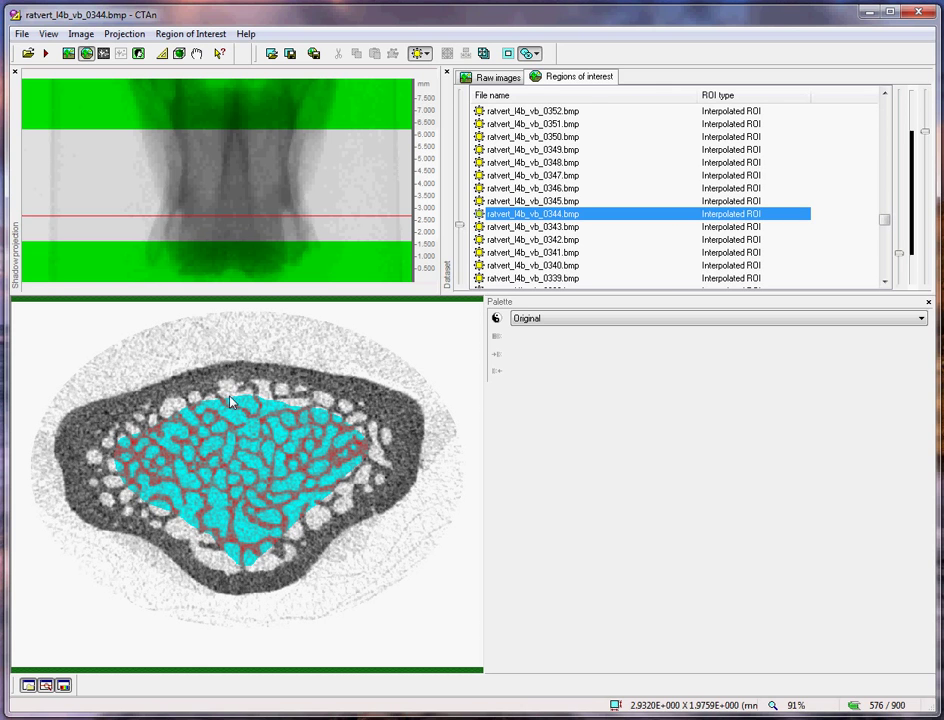
{"action": "mouse_move", "coordinate": [238, 385]}
{"action": "left_mouse_down"}
{"action": "mouse_move", "coordinate": [328, 396]}
{"action": "mouse_move", "coordinate": [383, 430]}
{"action": "mouse_move", "coordinate": [380, 452]}
{"action": "mouse_move", "coordinate": [338, 508]}
{"action": "mouse_move", "coordinate": [262, 556]}
{"action": "mouse_move", "coordinate": [229, 553]}
{"action": "mouse_move", "coordinate": [180, 516]}
{"action": "left_mouse_up"}
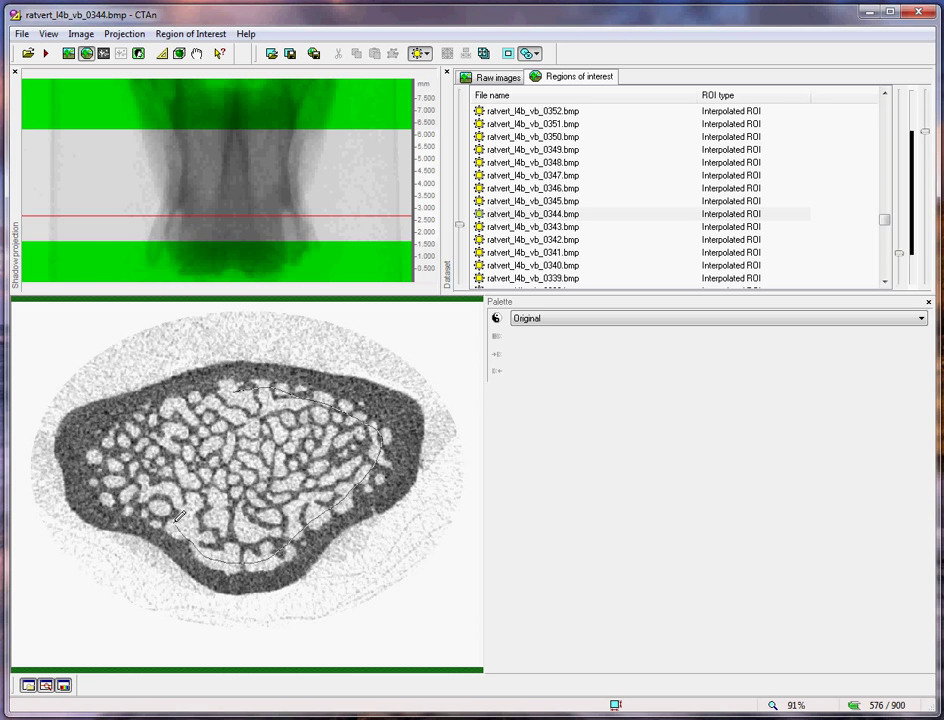
Finish the polygonal trabecular ROI on slice 0344 and move down the slice list
{"action": "mouse_move", "coordinate": [127, 500]}
{"action": "left_mouse_down"}
{"action": "mouse_move", "coordinate": [105, 442]}
{"action": "mouse_move", "coordinate": [137, 416]}
{"action": "mouse_move", "coordinate": [212, 394]}
{"action": "left_mouse_up"}
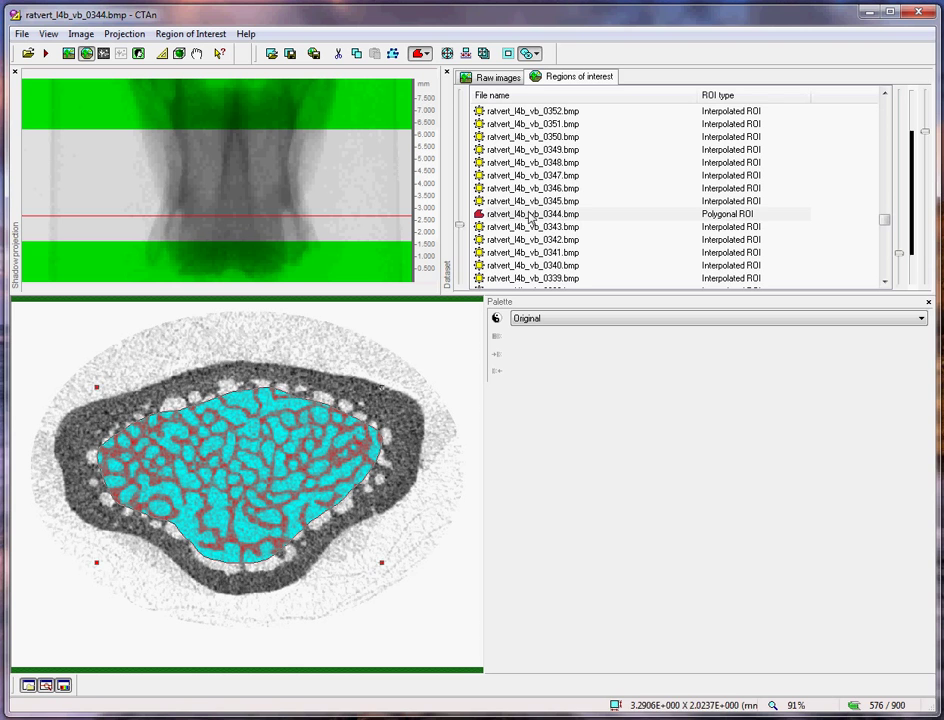
{"action": "left_click", "coordinate": [520, 227]}
{"action": "scroll", "coordinate": [522, 228], "scroll_direction": "down", "scroll_amount": 4}
{"action": "scroll", "coordinate": [524, 218], "scroll_direction": "down", "scroll_amount": 8}
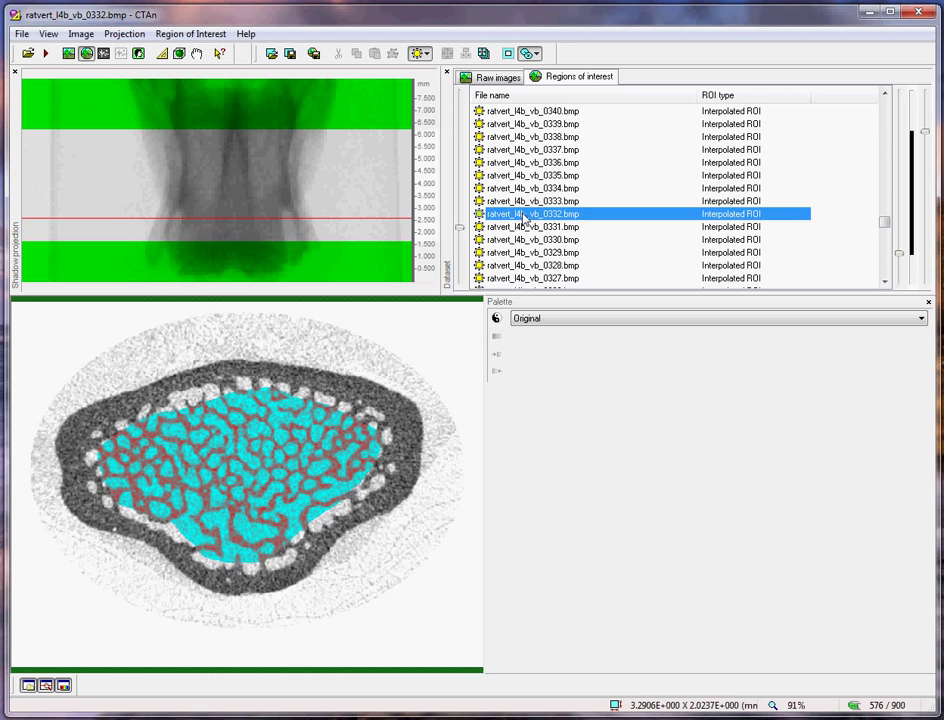
{"action": "scroll", "coordinate": [527, 218], "scroll_direction": "down", "scroll_amount": 9}
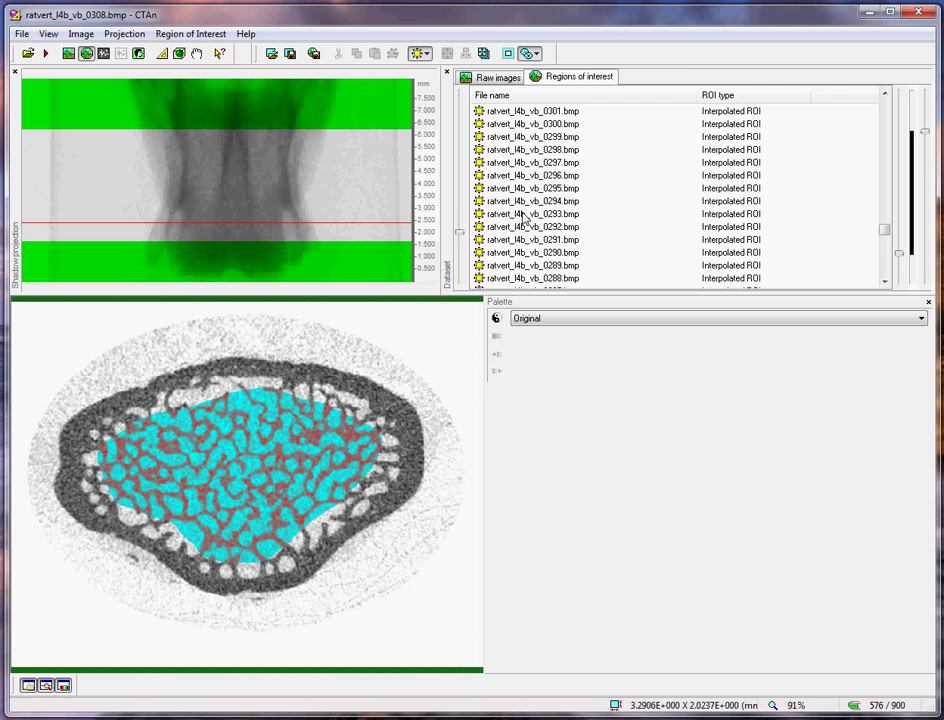
Trace the trabecular ROI just inside the cortex on slice 0293
{"action": "mouse_move", "coordinate": [196, 399]}
{"action": "left_mouse_down"}
{"action": "mouse_move", "coordinate": [301, 391]}
{"action": "mouse_move", "coordinate": [367, 408]}
{"action": "mouse_move", "coordinate": [396, 443]}
{"action": "left_mouse_up"}
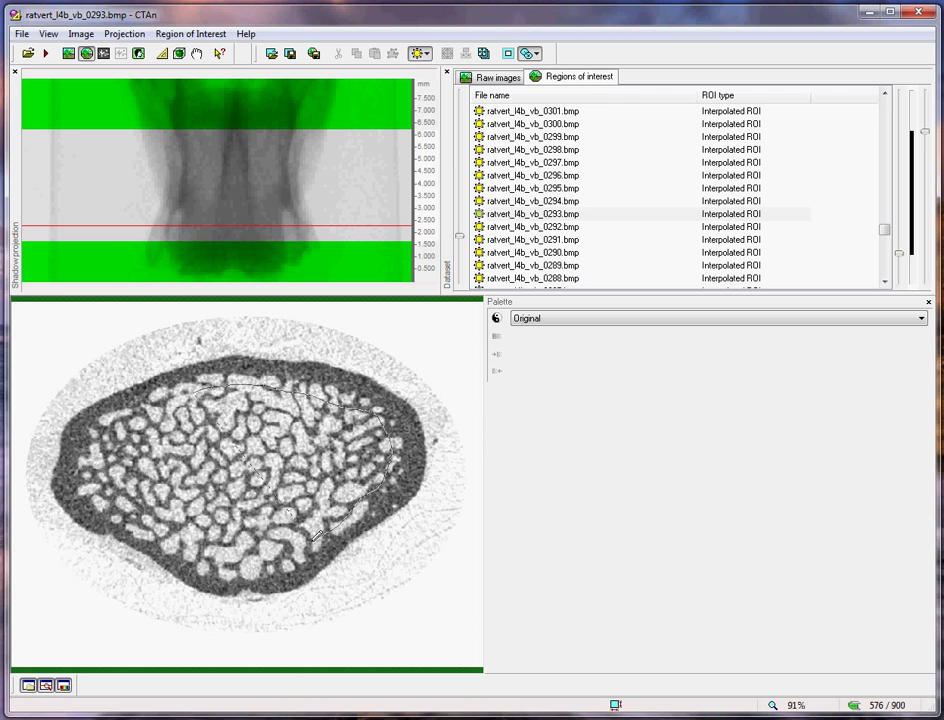
{"action": "mouse_move", "coordinate": [317, 535]}
{"action": "left_mouse_down"}
{"action": "mouse_move", "coordinate": [262, 564]}
{"action": "mouse_move", "coordinate": [228, 564]}
{"action": "mouse_move", "coordinate": [115, 502]}
{"action": "mouse_move", "coordinate": [96, 485]}
{"action": "mouse_move", "coordinate": [98, 461]}
{"action": "mouse_move", "coordinate": [110, 423]}
{"action": "mouse_move", "coordinate": [141, 405]}
{"action": "left_mouse_up"}
{"action": "left_click", "coordinate": [540, 239]}
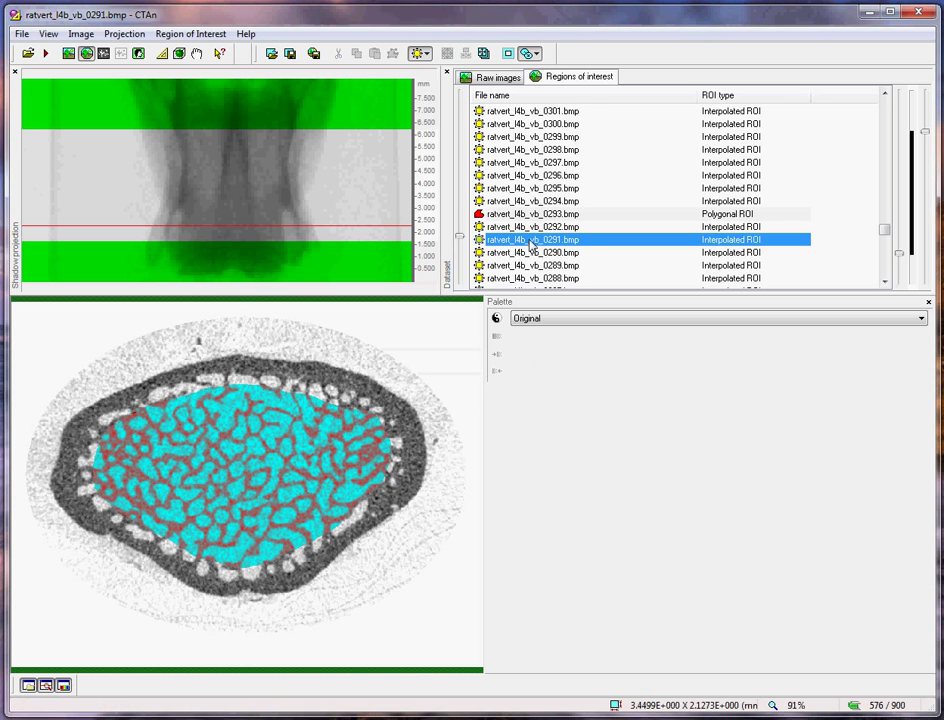
{"action": "scroll", "coordinate": [543, 216], "scroll_direction": "down", "scroll_amount": 2}
{"action": "scroll", "coordinate": [543, 216], "scroll_direction": "down", "scroll_amount": 3}
Step through the interpolated slices down to slice 0258
{"action": "left_click", "coordinate": [530, 201]}
{"action": "scroll", "coordinate": [530, 201], "scroll_direction": "down", "scroll_amount": 3}
{"action": "left_click", "coordinate": [530, 201]}
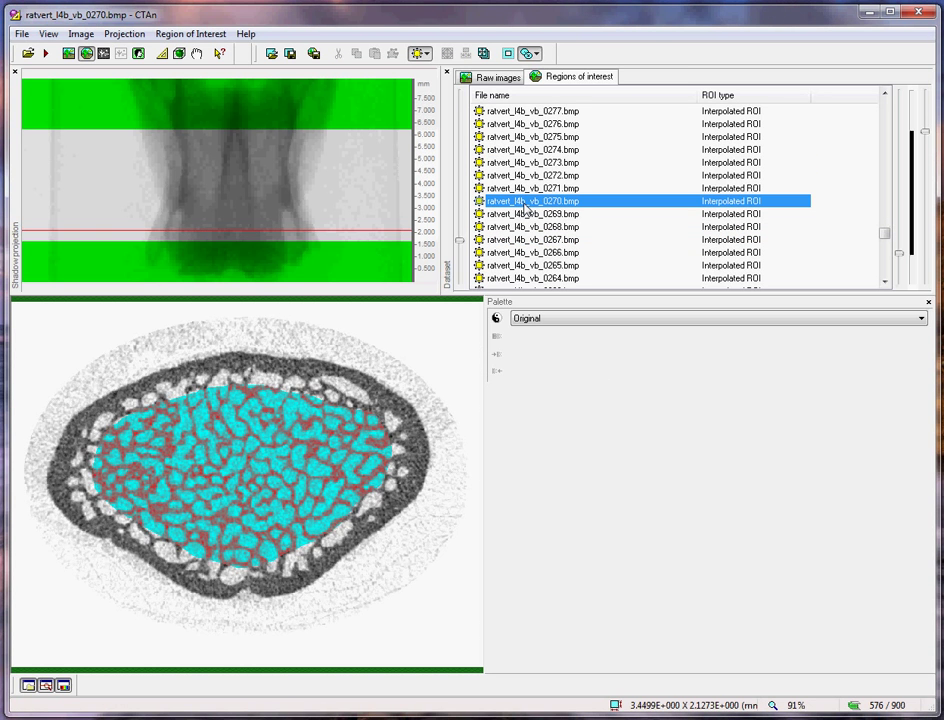
{"action": "scroll", "coordinate": [530, 201], "scroll_direction": "down", "scroll_amount": 4}
{"action": "left_click", "coordinate": [530, 201]}
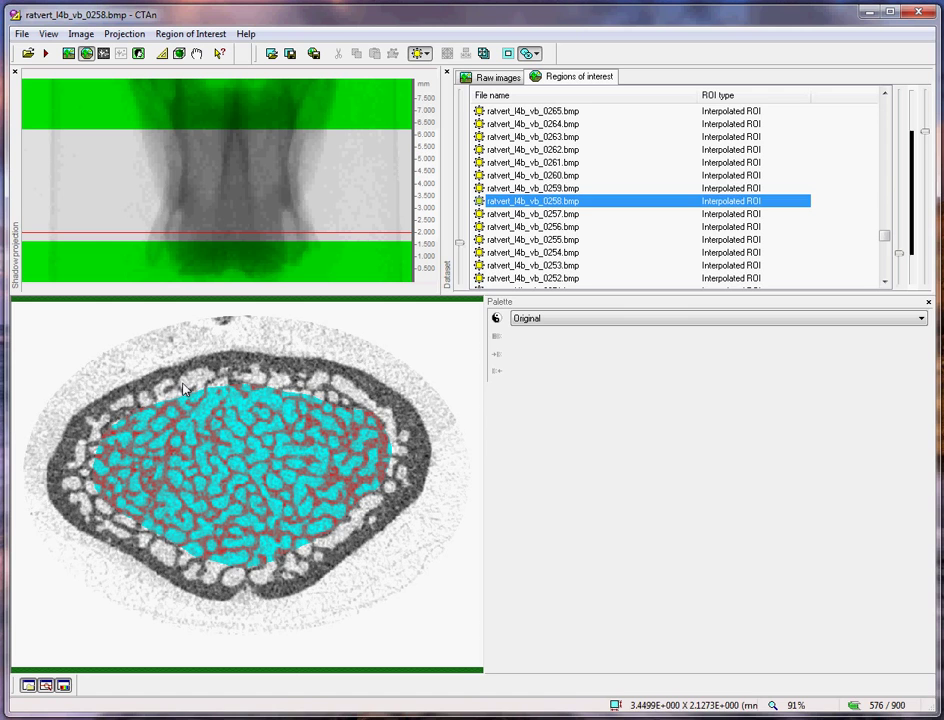
Trace the trabecular ROI on slice 0258 and check interpolation on slices 0256 and 0242
{"action": "mouse_move", "coordinate": [193, 384]}
{"action": "left_mouse_down"}
{"action": "mouse_move", "coordinate": [346, 380]}
{"action": "mouse_move", "coordinate": [374, 401]}
{"action": "mouse_move", "coordinate": [394, 441]}
{"action": "mouse_move", "coordinate": [383, 481]}
{"action": "mouse_move", "coordinate": [354, 512]}
{"action": "left_mouse_up"}
{"action": "mouse_move", "coordinate": [315, 545]}
{"action": "left_mouse_down"}
{"action": "mouse_move", "coordinate": [255, 573]}
{"action": "mouse_move", "coordinate": [165, 562]}
{"action": "mouse_move", "coordinate": [125, 540]}
{"action": "mouse_move", "coordinate": [78, 476]}
{"action": "left_mouse_up"}
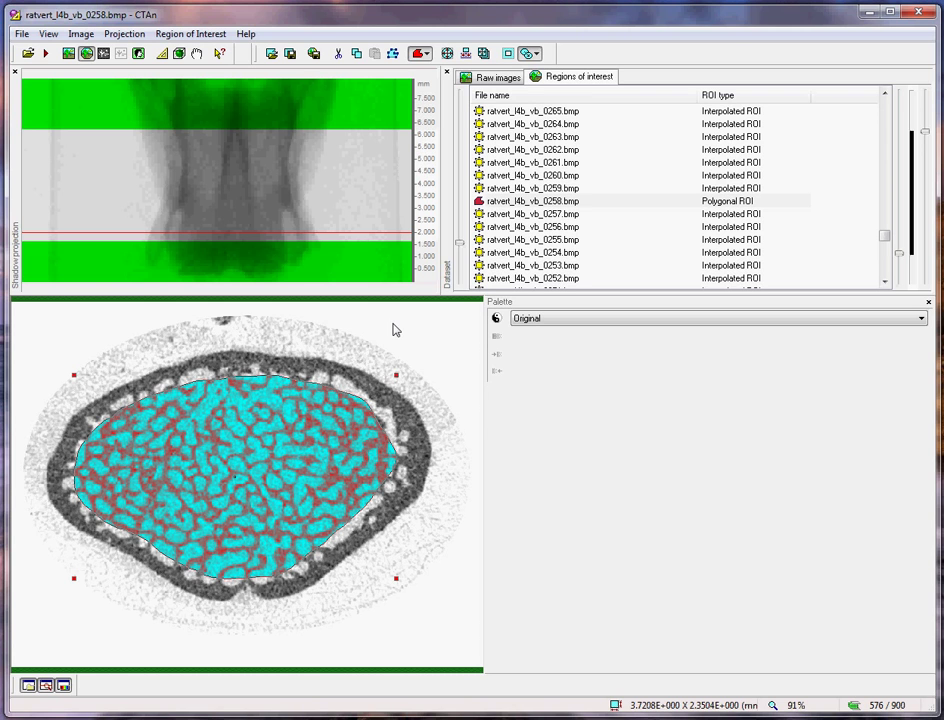
{"action": "left_click", "coordinate": [568, 230]}
{"action": "scroll", "coordinate": [535, 220], "scroll_direction": "down", "scroll_amount": 5}
{"action": "left_click", "coordinate": [532, 214]}
{"action": "scroll", "coordinate": [530, 220], "scroll_direction": "down", "scroll_amount": 9}
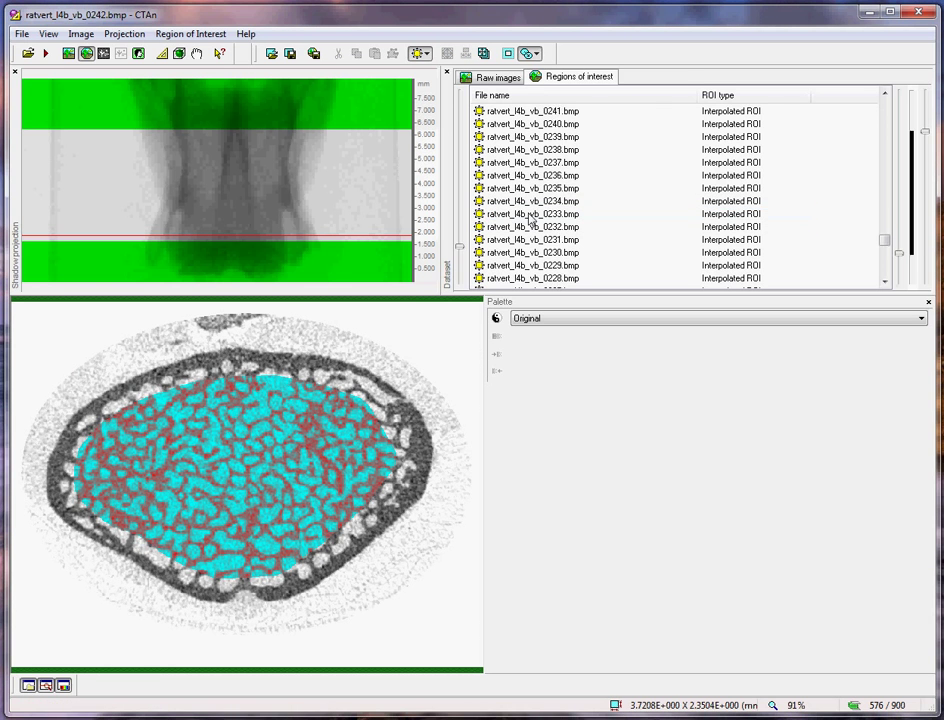
{"action": "scroll", "coordinate": [530, 220], "scroll_direction": "down", "scroll_amount": 4}
{"action": "scroll", "coordinate": [525, 212], "scroll_direction": "up", "scroll_amount": 2}
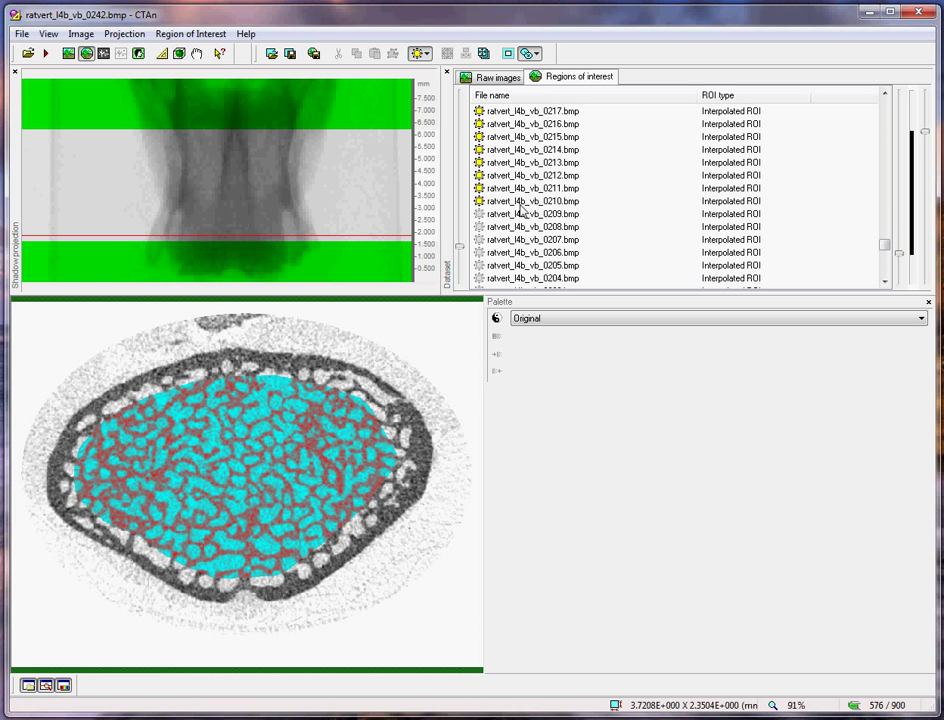
Trace and close the trabecular ROI on slice 0210, then check slice 0212's interpolation
{"action": "left_click", "coordinate": [527, 201]}
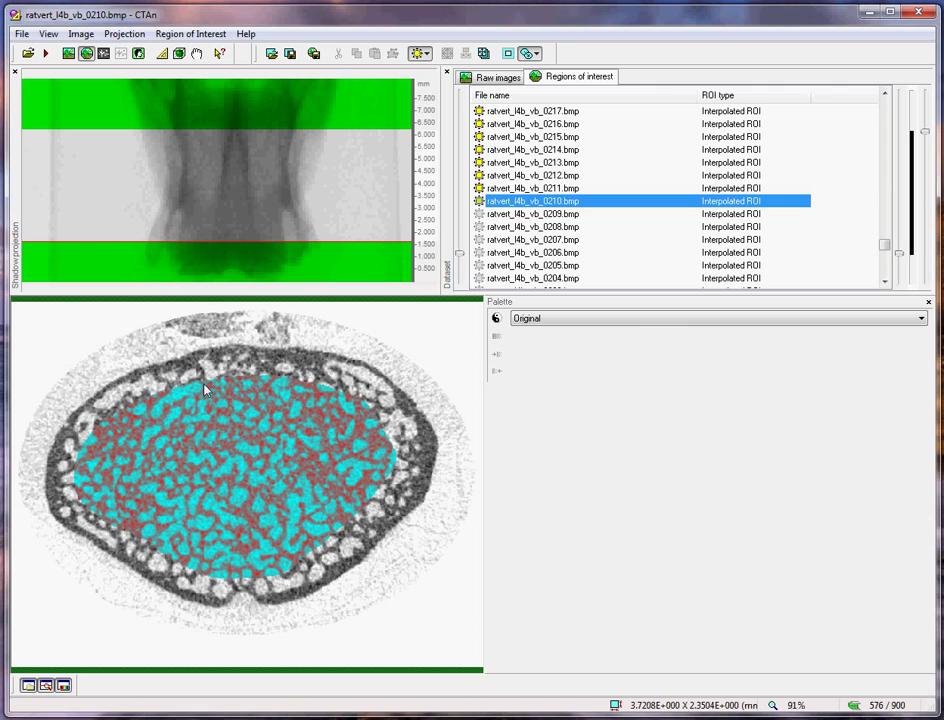
{"action": "mouse_move", "coordinate": [205, 375]}
{"action": "left_mouse_down"}
{"action": "mouse_move", "coordinate": [292, 365]}
{"action": "mouse_move", "coordinate": [366, 379]}
{"action": "mouse_move", "coordinate": [399, 418]}
{"action": "mouse_move", "coordinate": [406, 482]}
{"action": "left_mouse_up"}
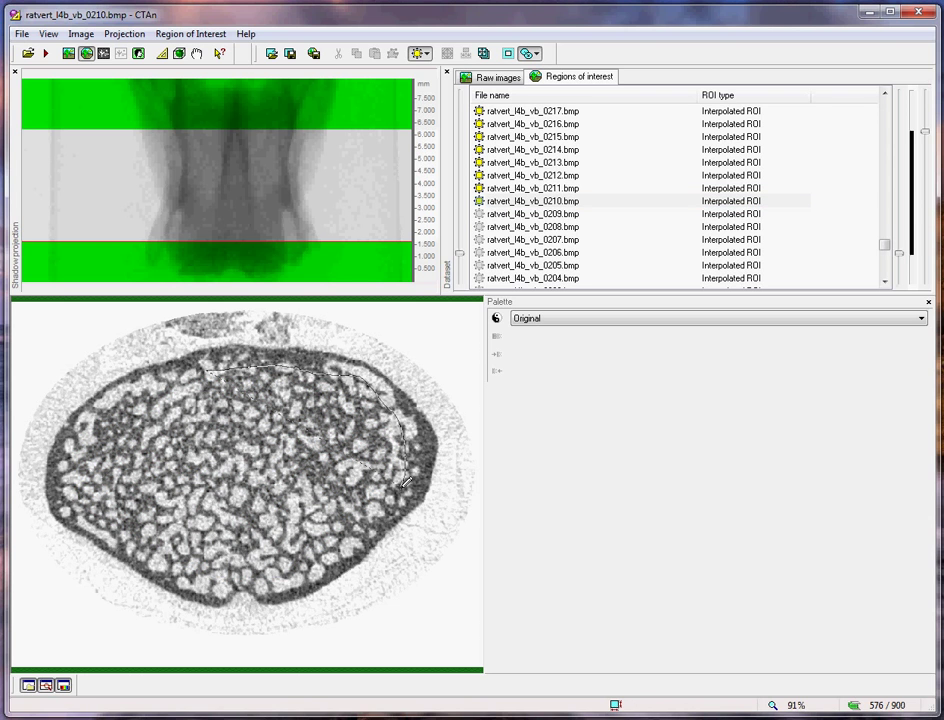
{"action": "mouse_move", "coordinate": [366, 522]}
{"action": "left_mouse_down"}
{"action": "mouse_move", "coordinate": [331, 560]}
{"action": "mouse_move", "coordinate": [274, 580]}
{"action": "mouse_move", "coordinate": [232, 569]}
{"action": "left_mouse_up"}
{"action": "left_click_drag", "start_coordinate": [106, 526], "coordinate": [74, 463]}
{"action": "left_click_drag", "start_coordinate": [100, 413], "coordinate": [102, 410]}
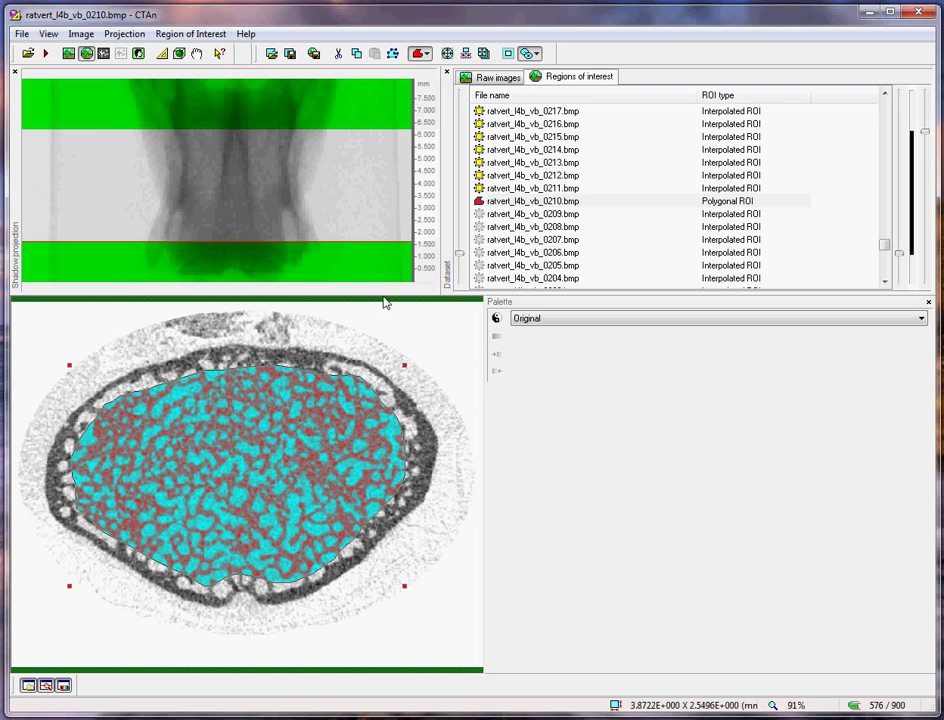
{"action": "left_click", "coordinate": [536, 176]}
Review the interpolated ROI on the upper slices 0464 and 0458
{"action": "key", "text": "Up"}
{"action": "key", "text": "Up"}
{"action": "key", "text": "Up"}
{"action": "key", "text": "Up"}
{"action": "key", "text": "Up"}
{"action": "key", "text": "Up"}
{"action": "key", "text": "Up"}
{"action": "key", "text": "Up"}
{"action": "key", "text": "Up"}
{"action": "key", "text": "Up"}
{"action": "key", "text": "Up"}
{"action": "key", "text": "Up"}
{"action": "key", "text": "Up"}
{"action": "key", "text": "Up"}
{"action": "key", "text": "Up"}
{"action": "key", "text": "Up"}
{"action": "key", "text": "Up"}
{"action": "key", "text": "Up"}
{"action": "key", "text": "Up"}
{"action": "key", "text": "Up"}
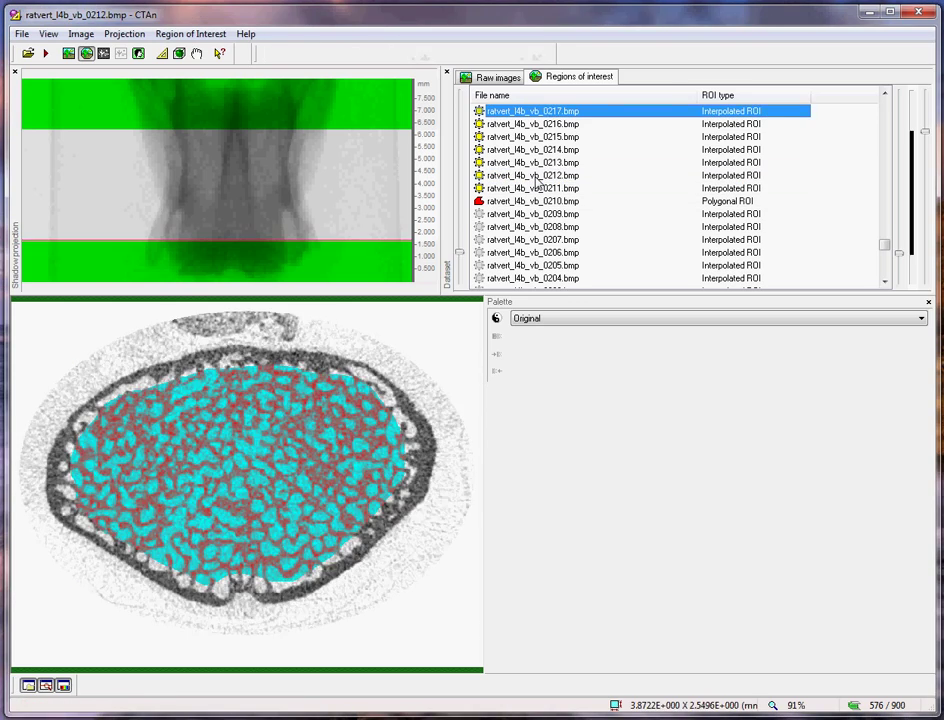
{"action": "key", "text": "Up"}
{"action": "key", "text": "Up"}
{"action": "key", "text": "Up"}
{"action": "key", "text": "Up"}
{"action": "key", "text": "Up"}
{"action": "key", "text": "Up"}
{"action": "key", "text": "Up"}
{"action": "key", "text": "Up"}
{"action": "key", "text": "Up"}
{"action": "key", "text": "Up"}
{"action": "key", "text": "Up"}
{"action": "key", "text": "Up"}
{"action": "key", "text": "Up"}
{"action": "key", "text": "Up"}
{"action": "key", "text": "Up"}
{"action": "key", "text": "Up"}
{"action": "key", "text": "Up"}
{"action": "key", "text": "Up"}
{"action": "key", "text": "Up"}
{"action": "key", "text": "Up"}
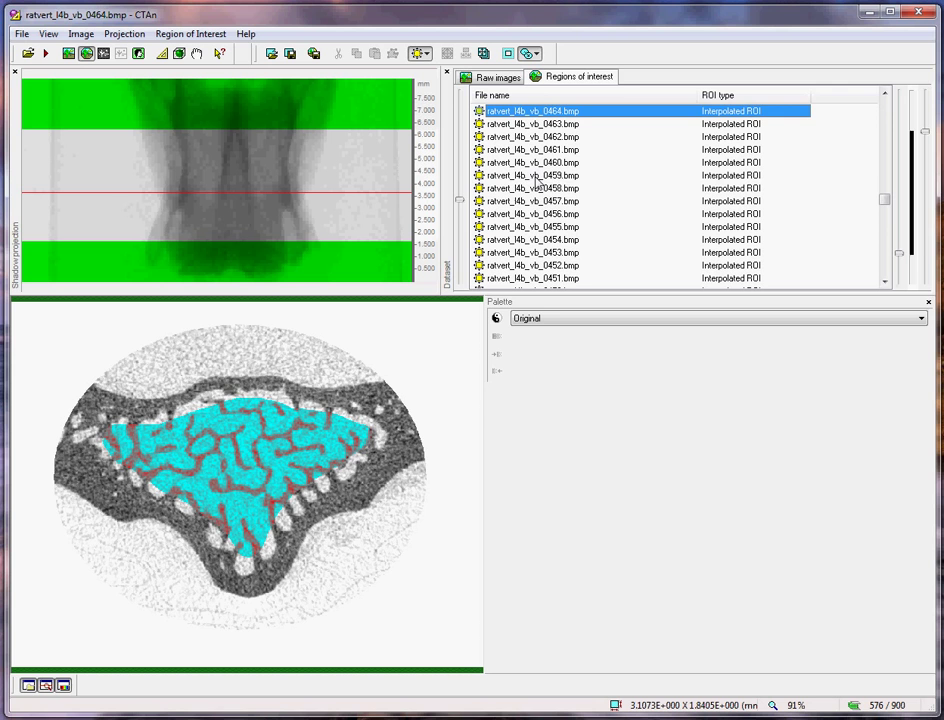
{"action": "left_click", "coordinate": [531, 189]}
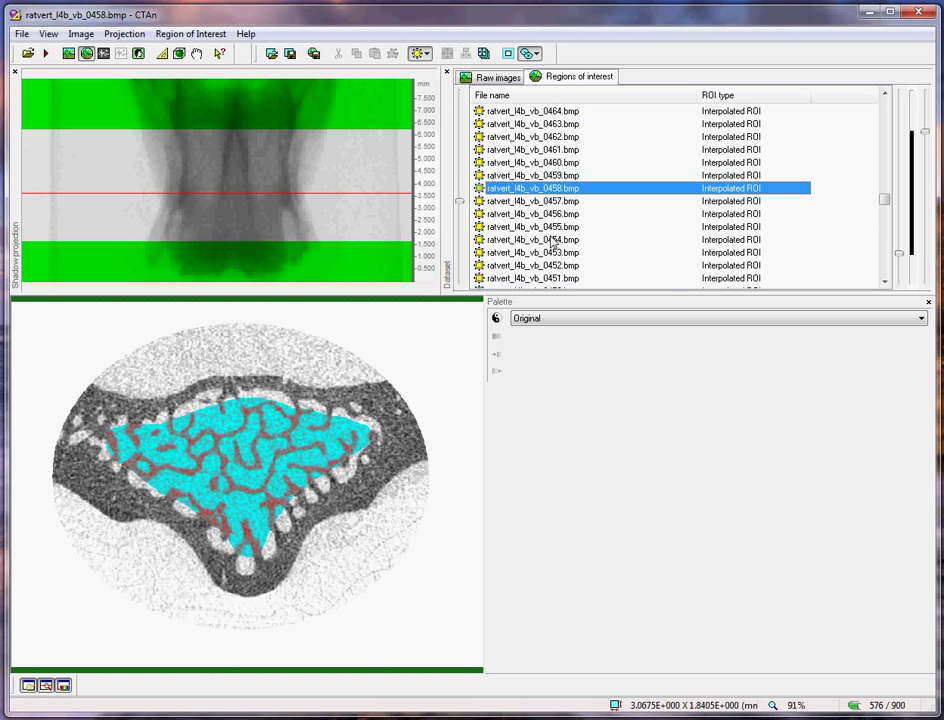
Save the ROI as ratvert_l4b_vb_TRAB.roi
{"action": "left_click", "coordinate": [290, 54]}
{"action": "left_click", "coordinate": [500, 483]}
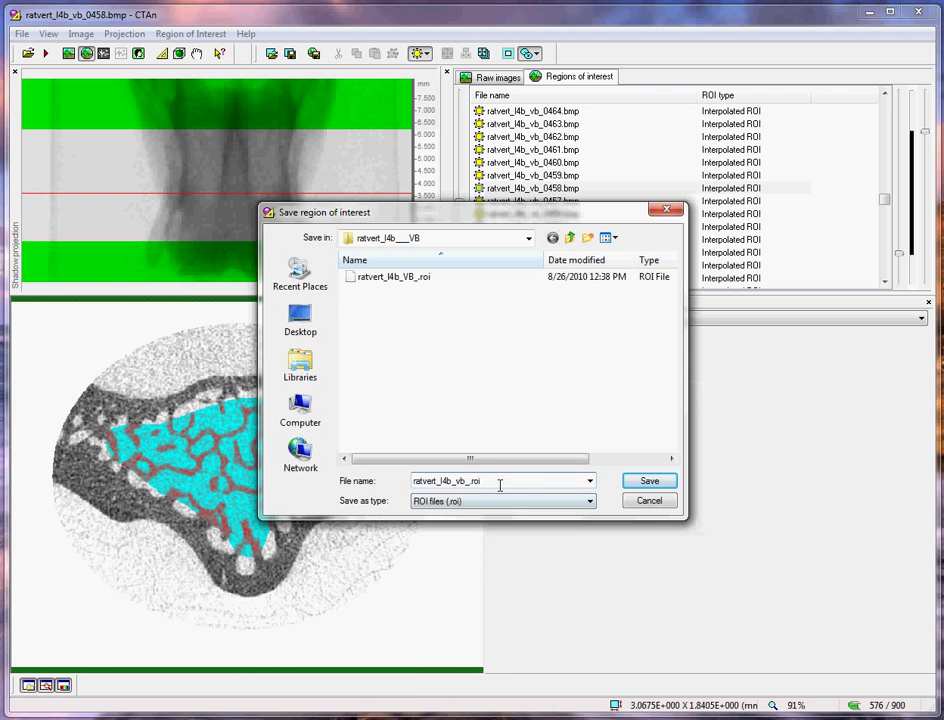
{"action": "key", "text": "BackSpace"}
{"action": "key", "text": "BackSpace"}
{"action": "key", "text": "BackSpace"}
{"action": "key", "text": "BackSpace"}
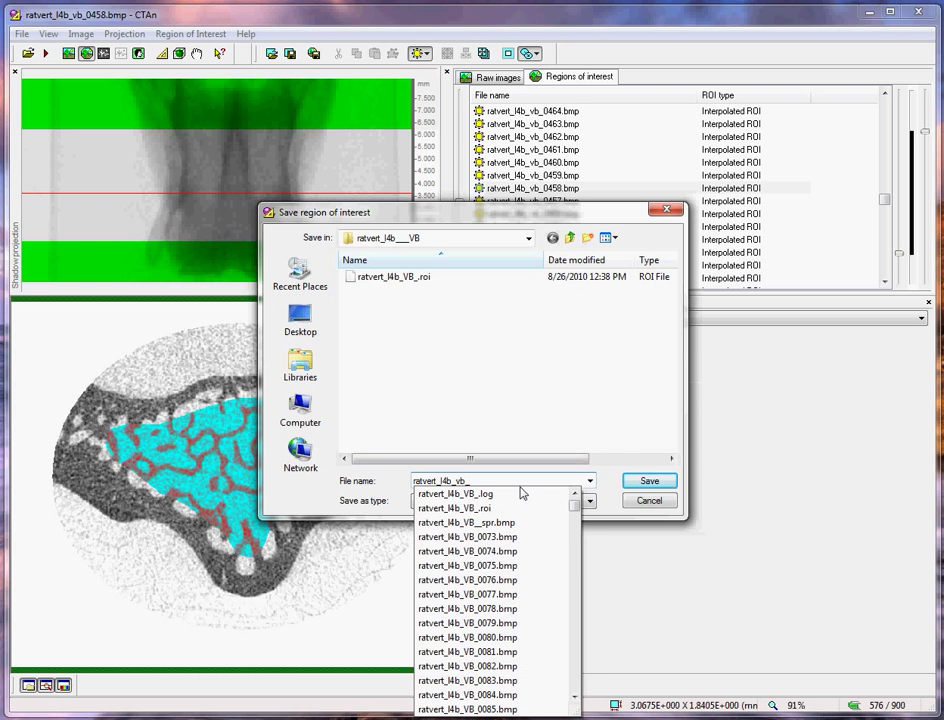
{"action": "type", "text": "TRAB"}
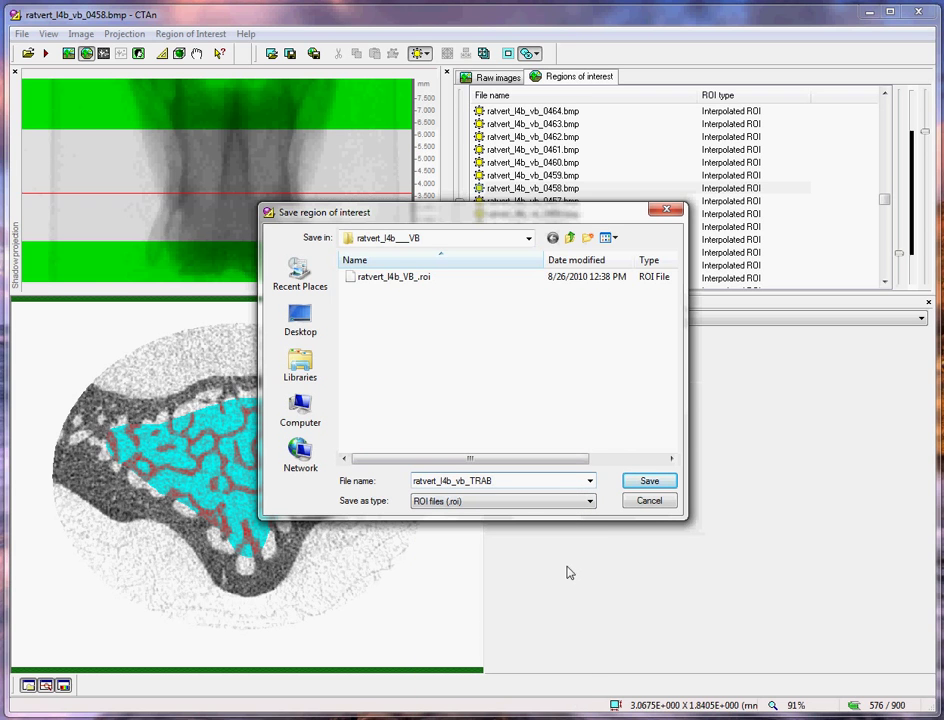
{"action": "left_click", "coordinate": [647, 482]}
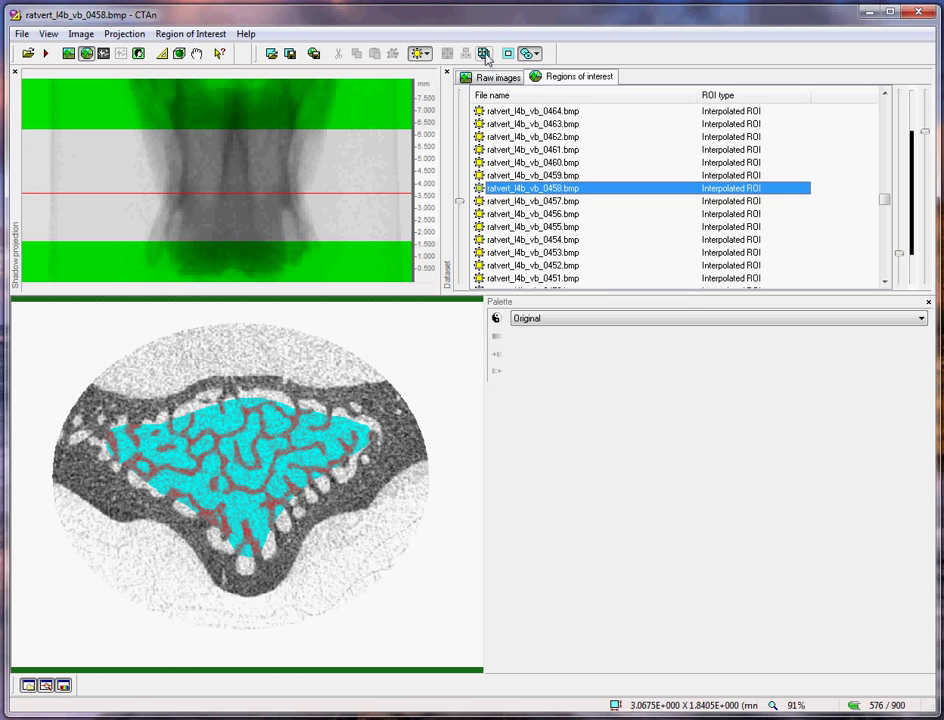
Reset the ROI to the whole slice, then reload ratvert_l4b_vb_TRAB.roi
{"action": "left_click", "coordinate": [392, 53]}
{"action": "left_click", "coordinate": [271, 54]}
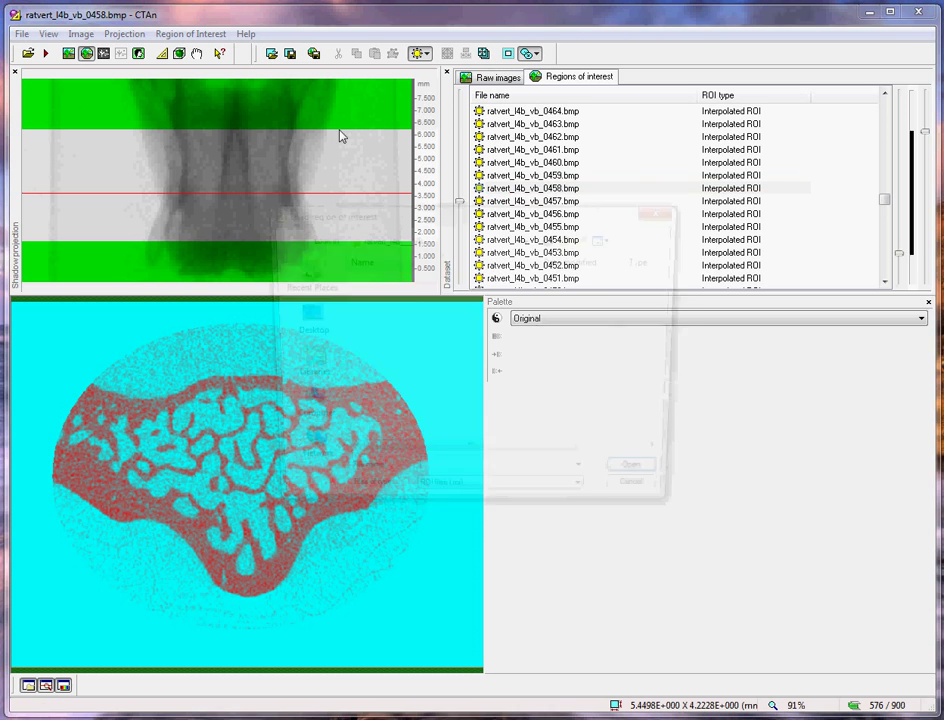
{"action": "left_click", "coordinate": [420, 291]}
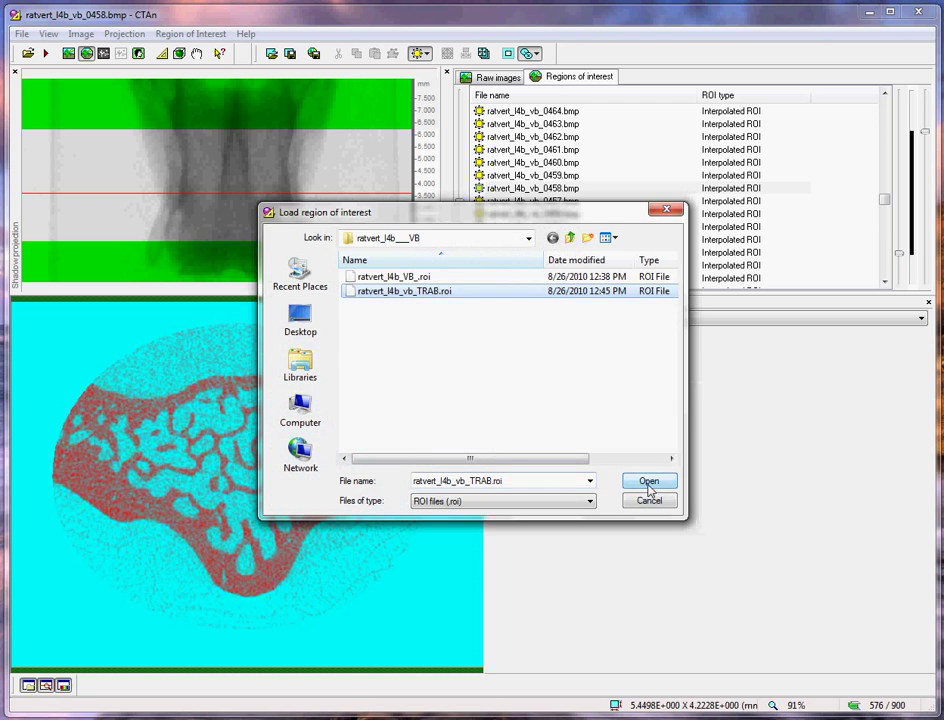
{"action": "left_click", "coordinate": [649, 481]}
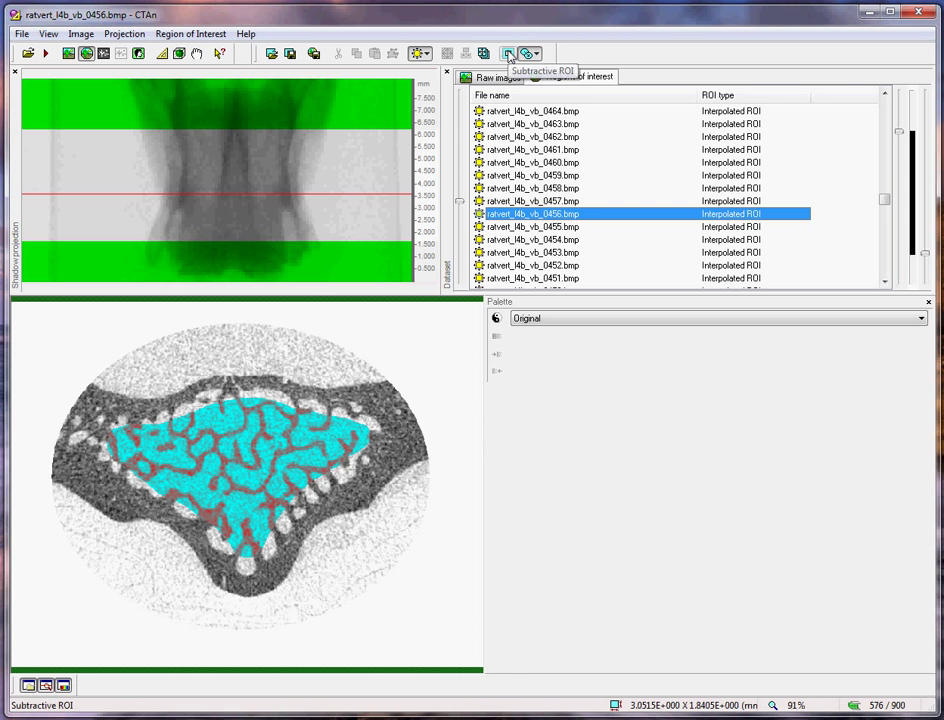
Invert the ROI to cover the cortex and compare it in the binary view
{"action": "left_click", "coordinate": [508, 55]}
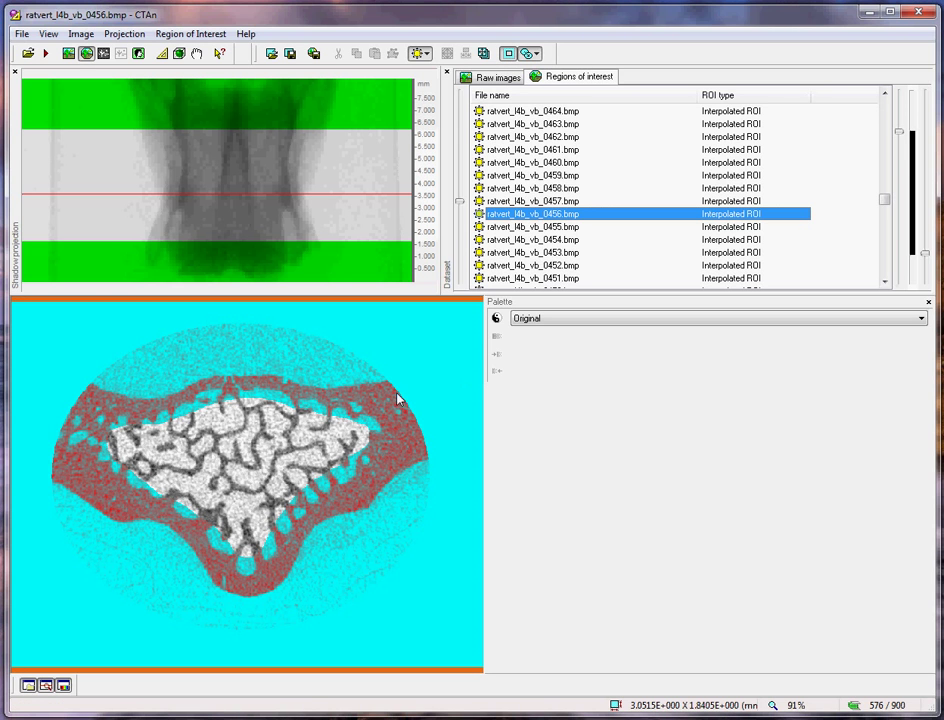
{"action": "left_click", "coordinate": [103, 53]}
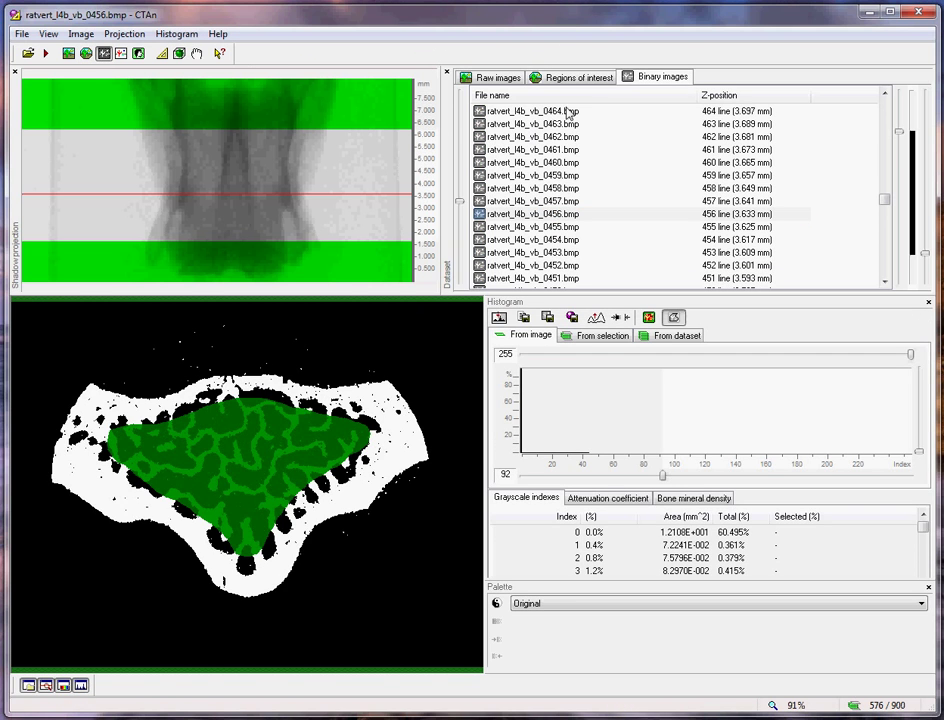
{"action": "left_click", "coordinate": [86, 53]}
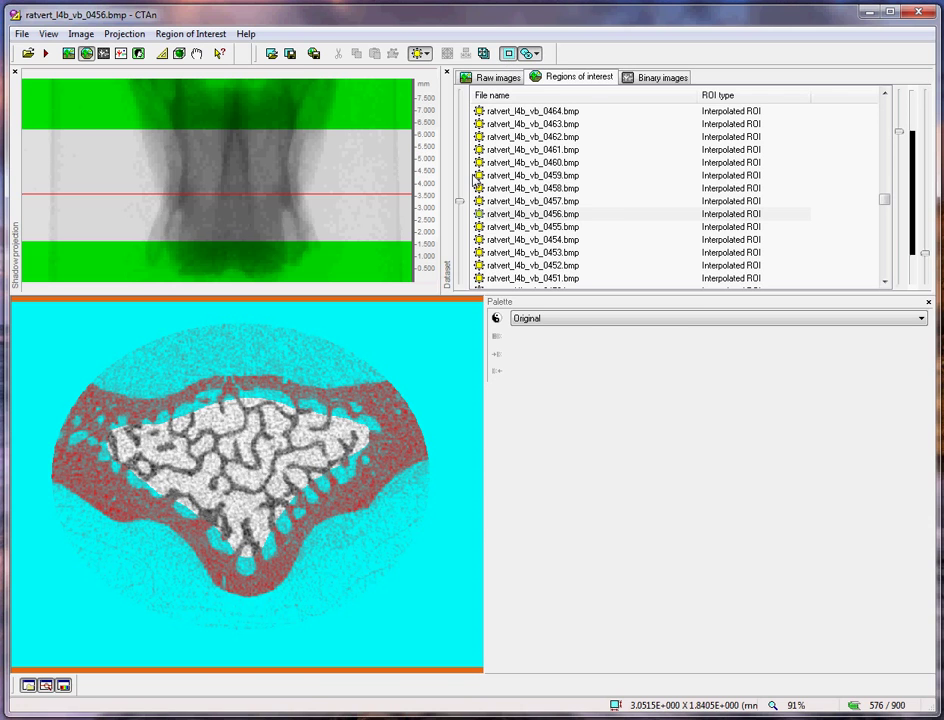
Save the cortical ROI as ratvert_l4b_vb_CORT.roi
{"action": "left_click", "coordinate": [290, 53]}
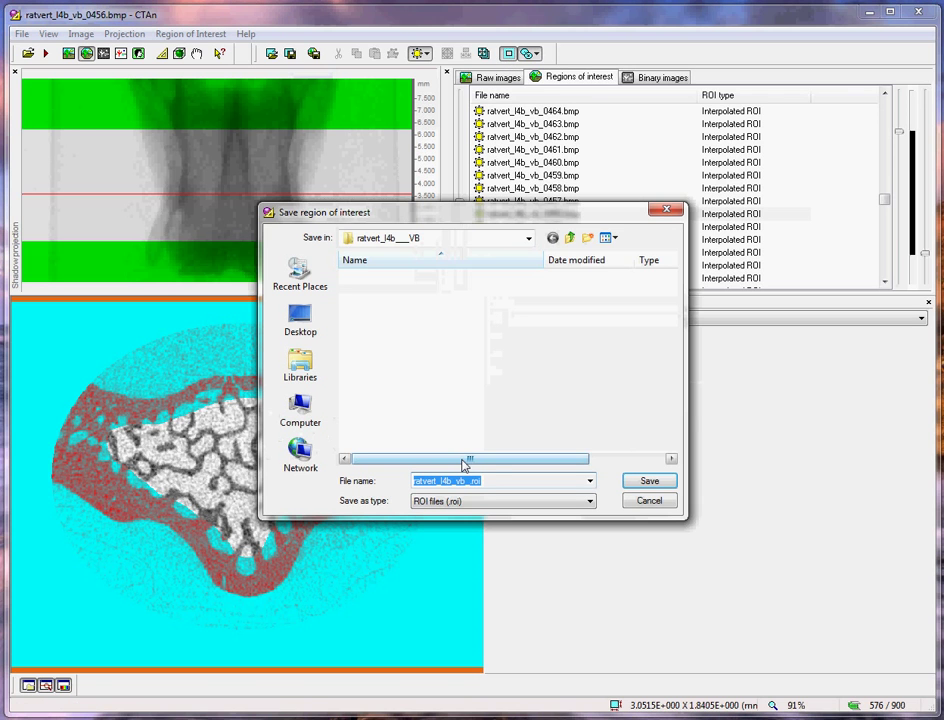
{"action": "left_click", "coordinate": [430, 291]}
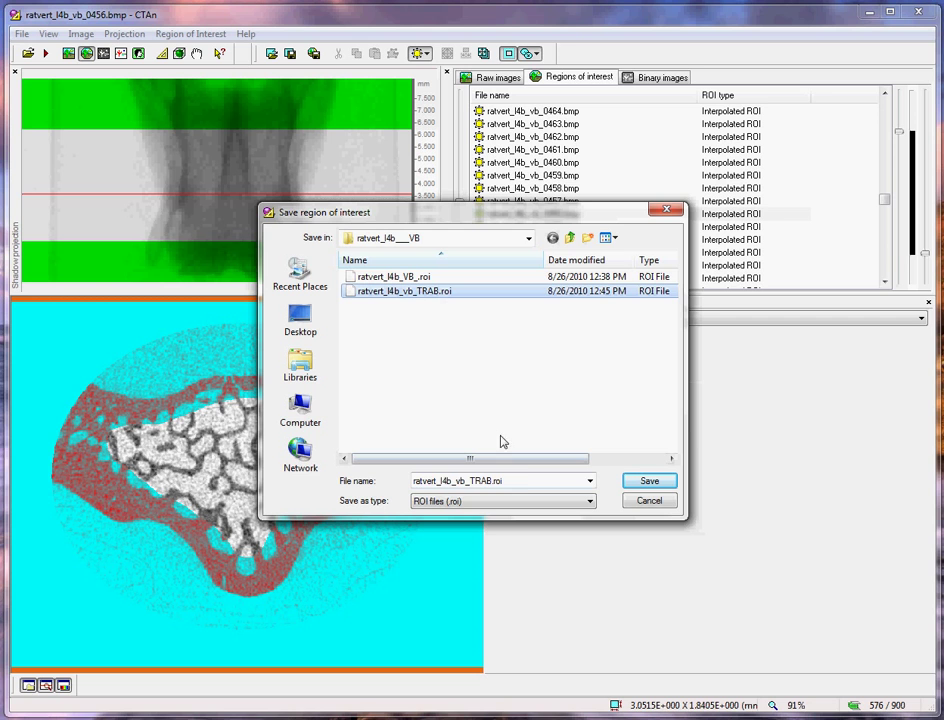
{"action": "double_click", "coordinate": [525, 481]}
{"action": "left_click", "coordinate": [525, 481]}
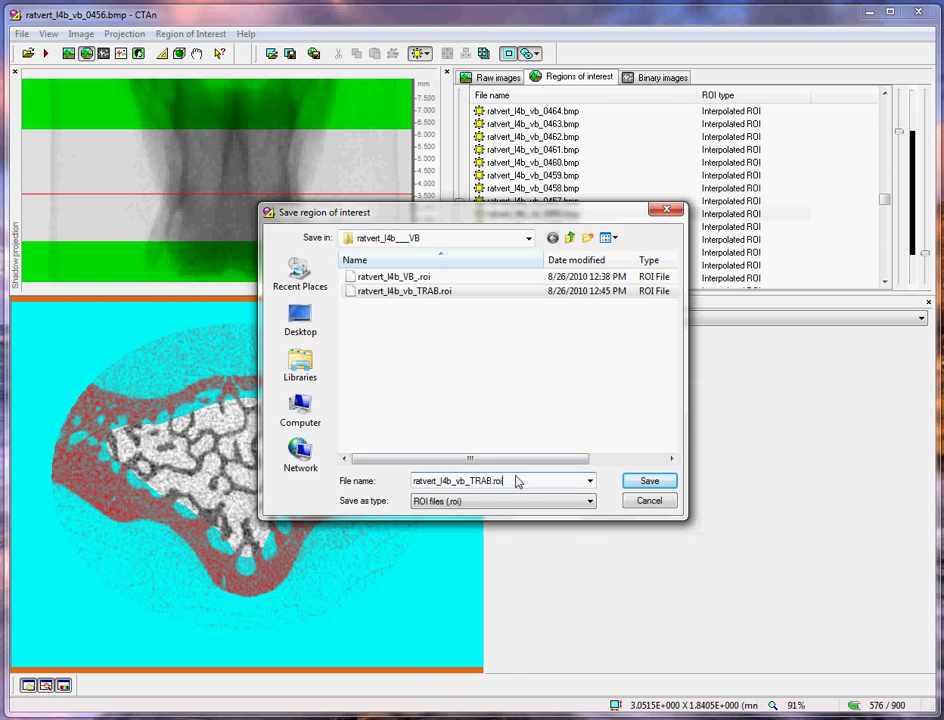
{"action": "key", "text": "BackSpace"}
{"action": "key", "text": "BackSpace"}
{"action": "key", "text": "BackSpace"}
{"action": "key", "text": "BackSpace"}
{"action": "key", "text": "BackSpace"}
{"action": "key", "text": "BackSpace"}
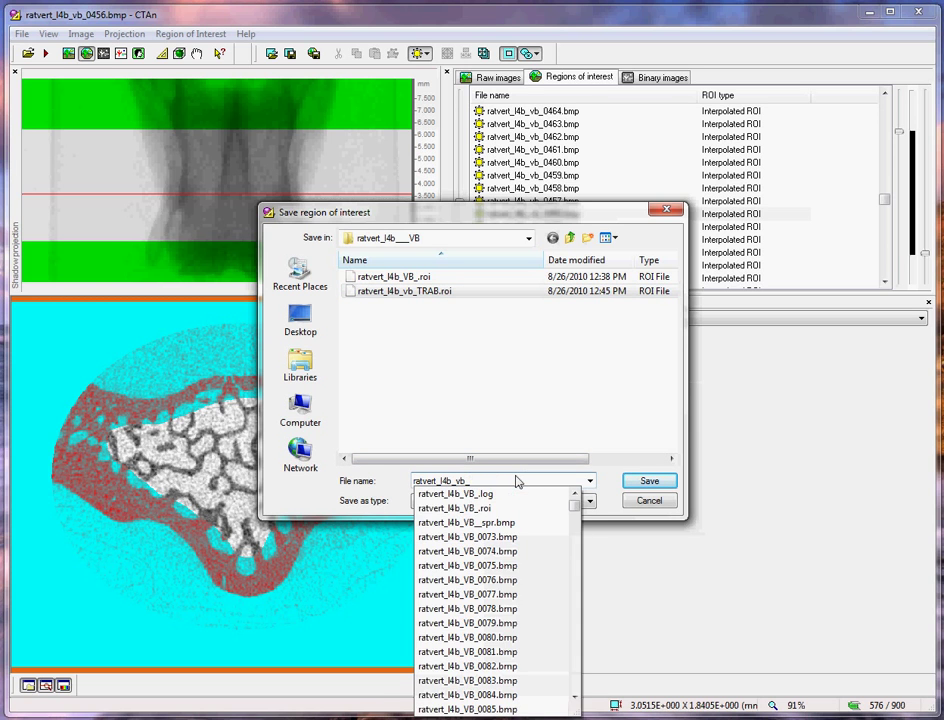
{"action": "type", "text": "CORT"}
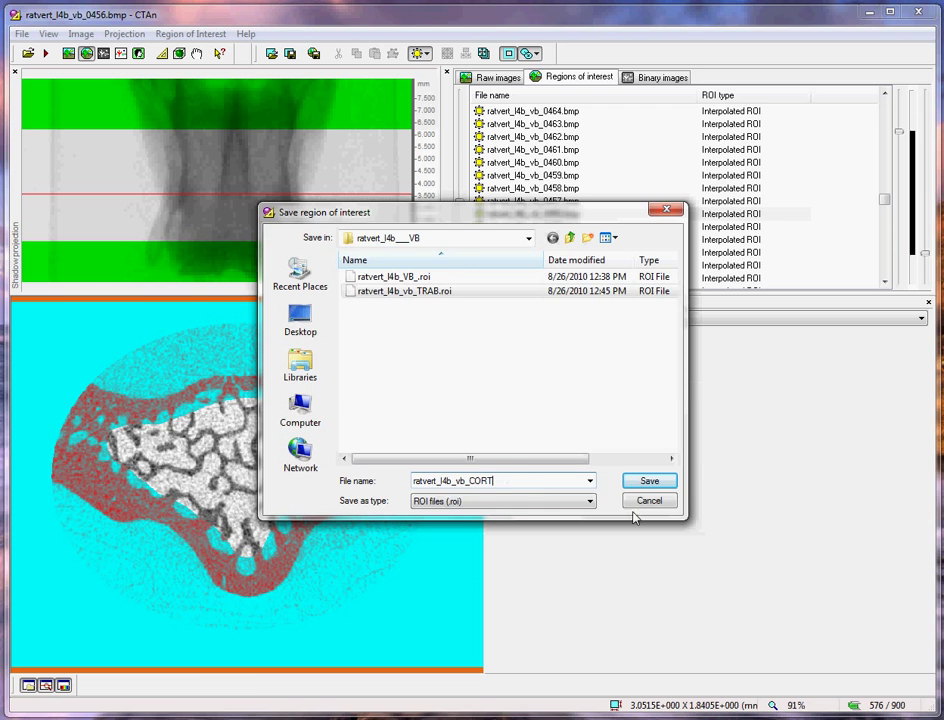
{"action": "left_click", "coordinate": [655, 481]}
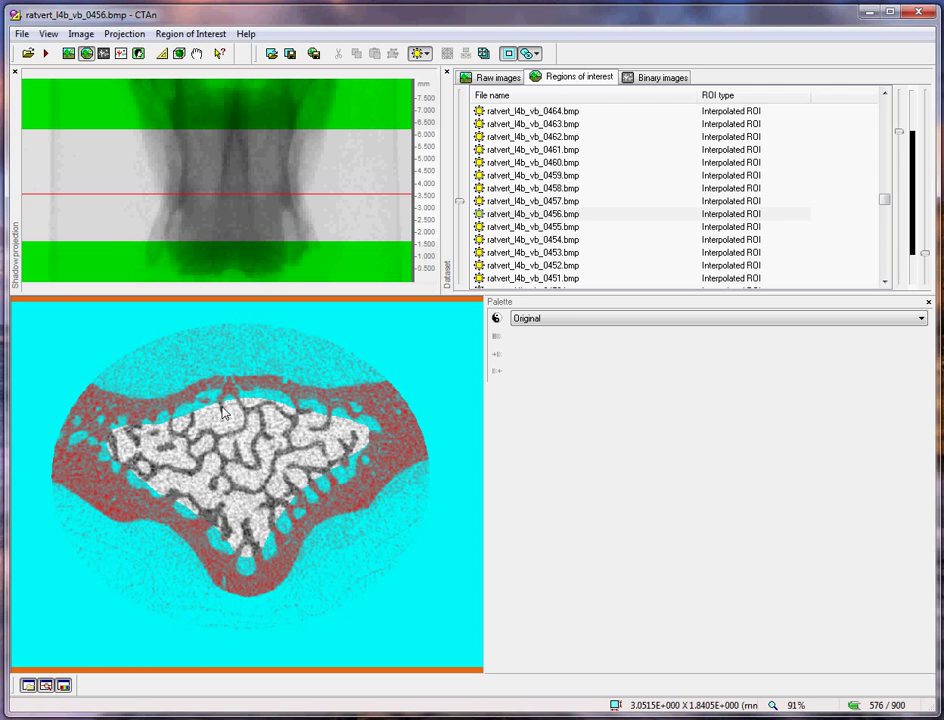
Show slice 0459 as a binary image and lower the threshold from 92 to 85
{"action": "left_click", "coordinate": [525, 176]}
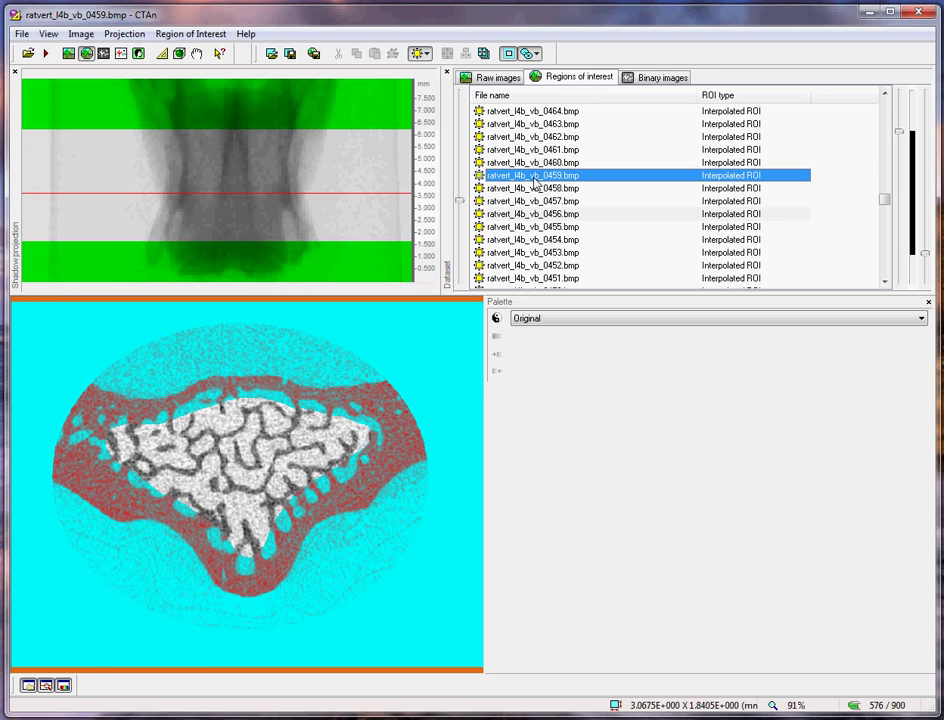
{"action": "left_click", "coordinate": [663, 78]}
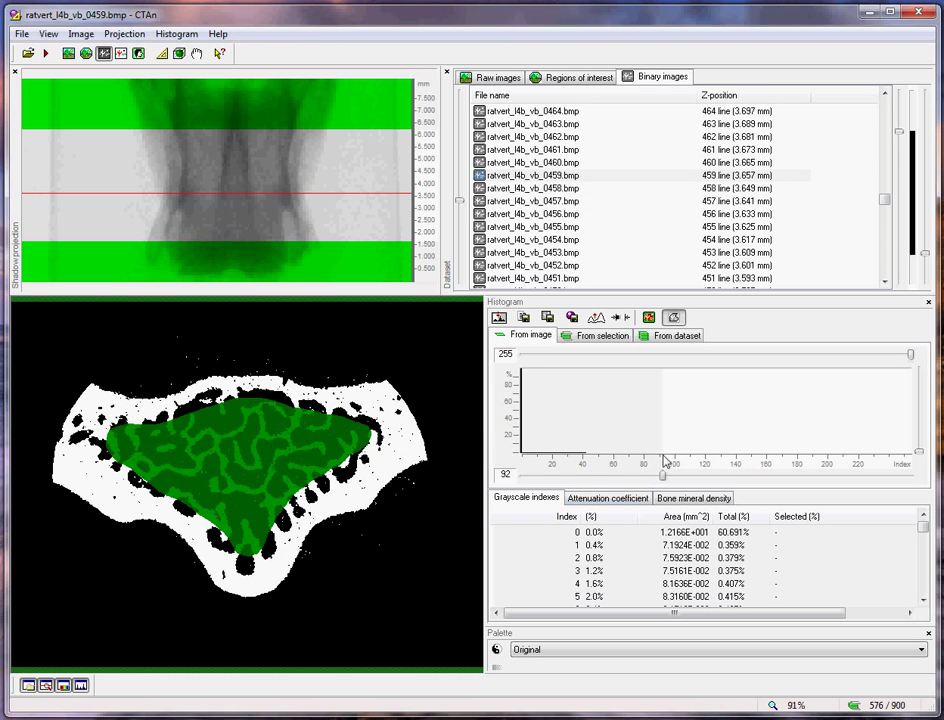
{"action": "left_click", "coordinate": [596, 318]}
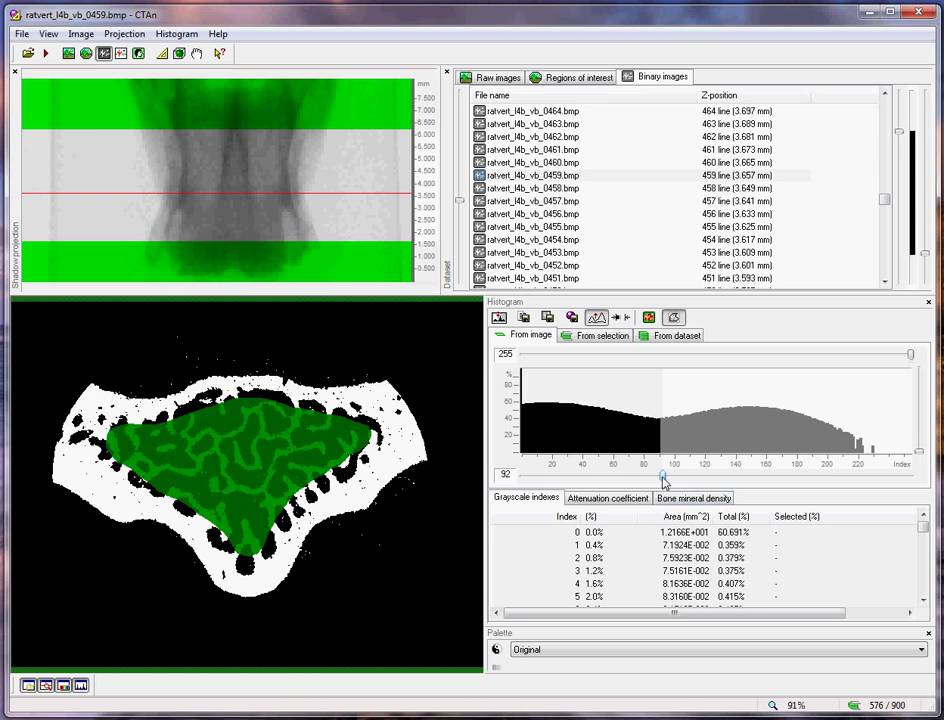
{"action": "left_click_drag", "start_coordinate": [662, 476], "coordinate": [650, 475]}
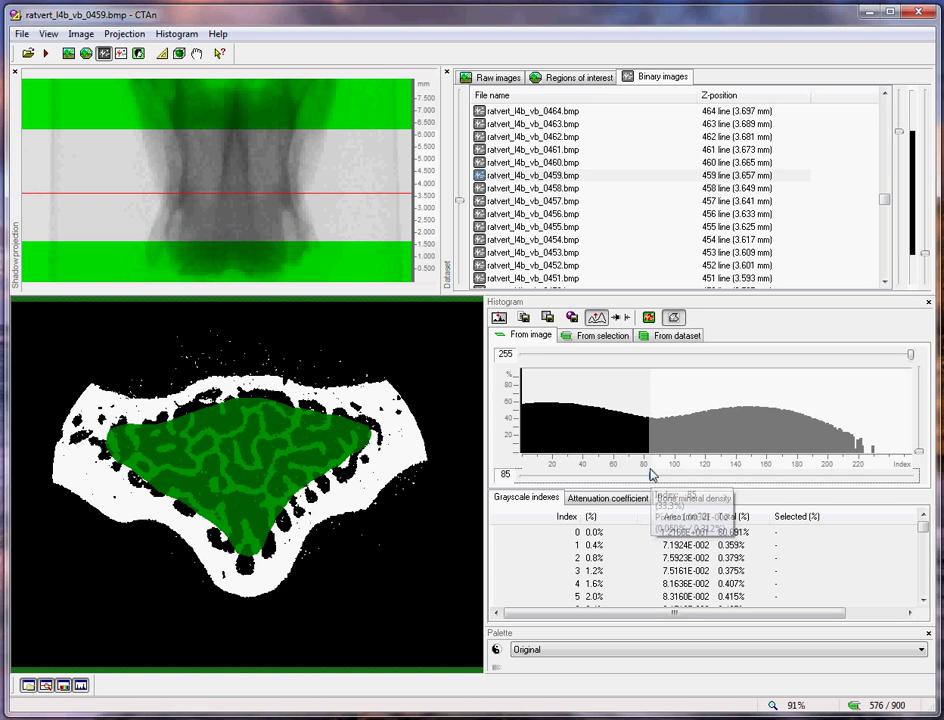
Run custom-processing global Thresholding at 85–255 and invert the palette
{"action": "left_click", "coordinate": [139, 53]}
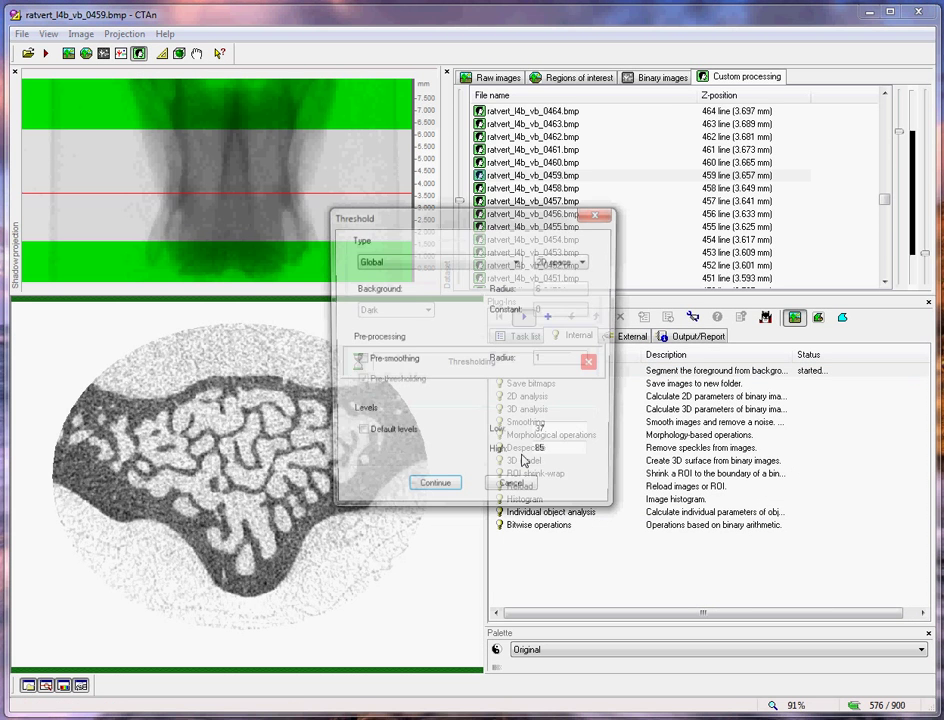
{"action": "left_click", "coordinate": [372, 433]}
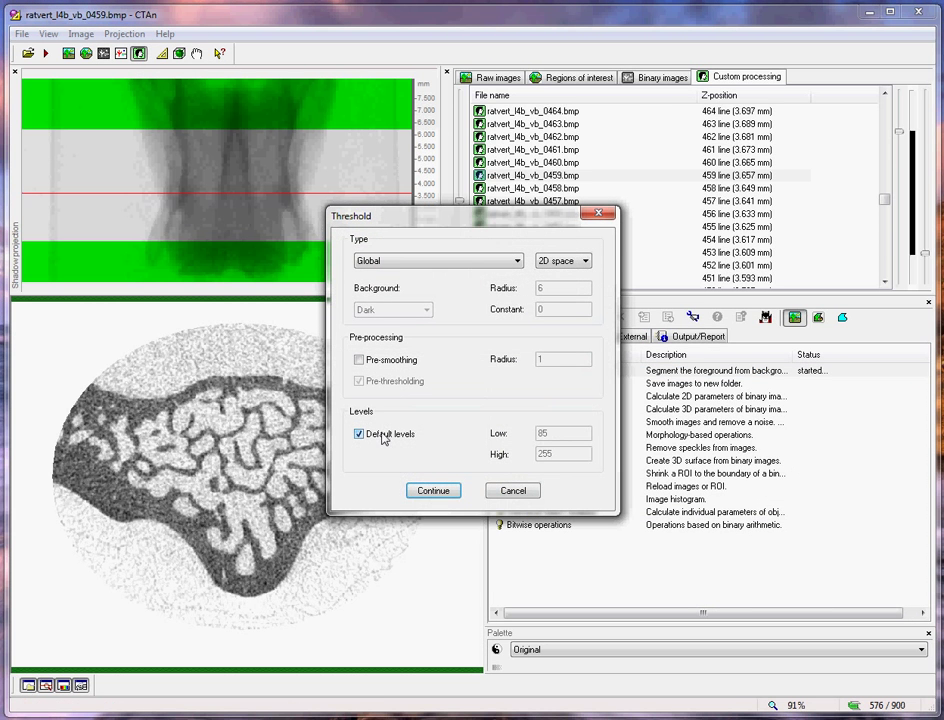
{"action": "left_click", "coordinate": [380, 435]}
{"action": "left_click", "coordinate": [428, 489]}
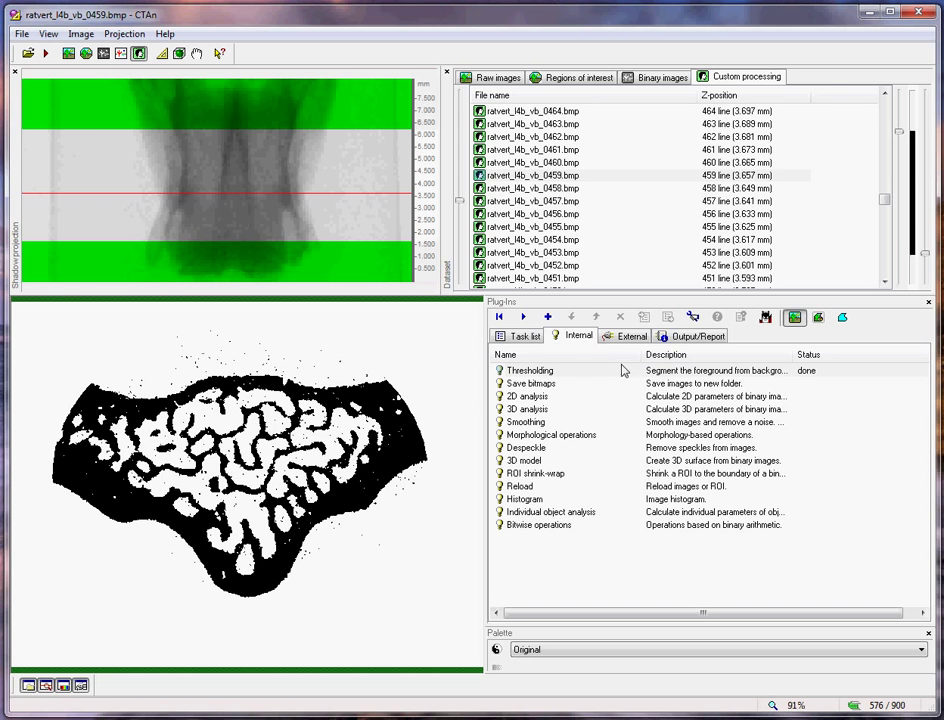
{"action": "left_click", "coordinate": [497, 650]}
Despeckle white specks under 30 voxels, then return to Regions of interest
{"action": "double_click", "coordinate": [530, 448]}
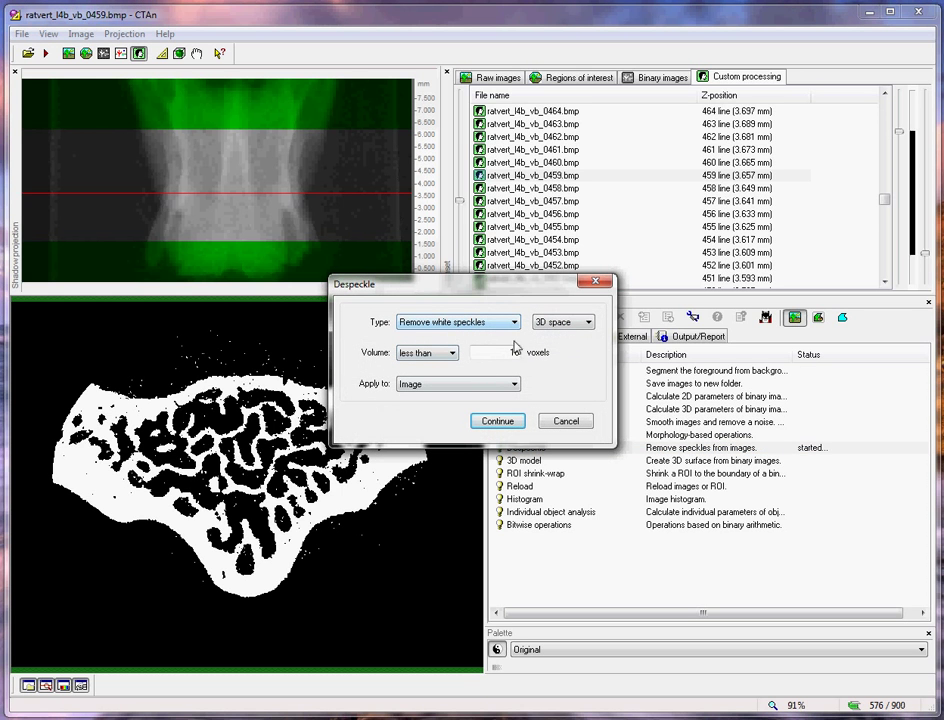
{"action": "double_click", "coordinate": [510, 352]}
{"action": "type", "text": "30"}
{"action": "left_click", "coordinate": [499, 422]}
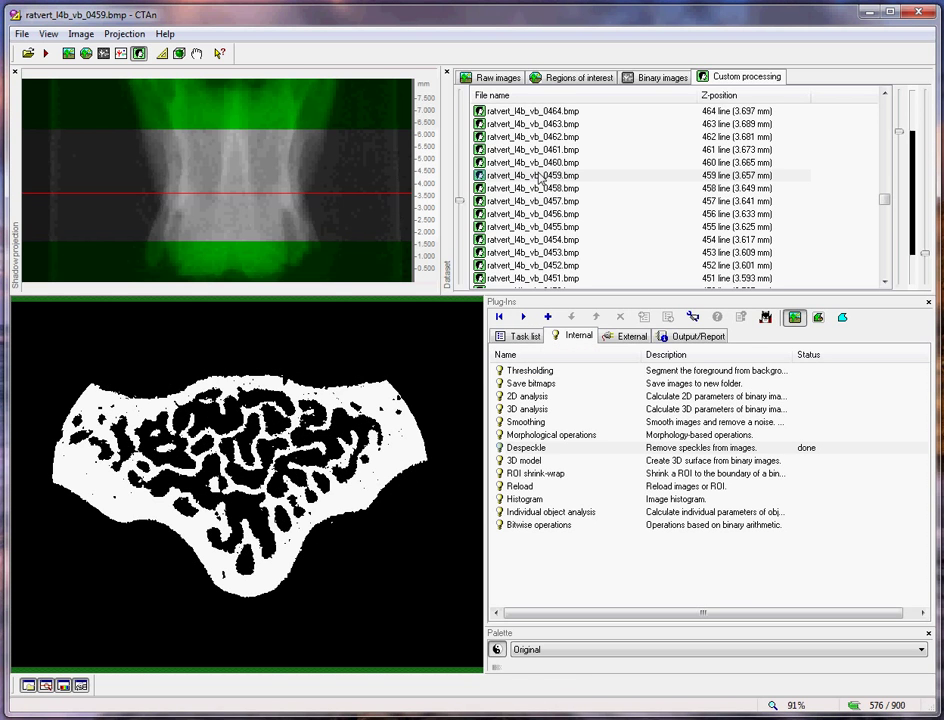
{"action": "left_click", "coordinate": [578, 80]}
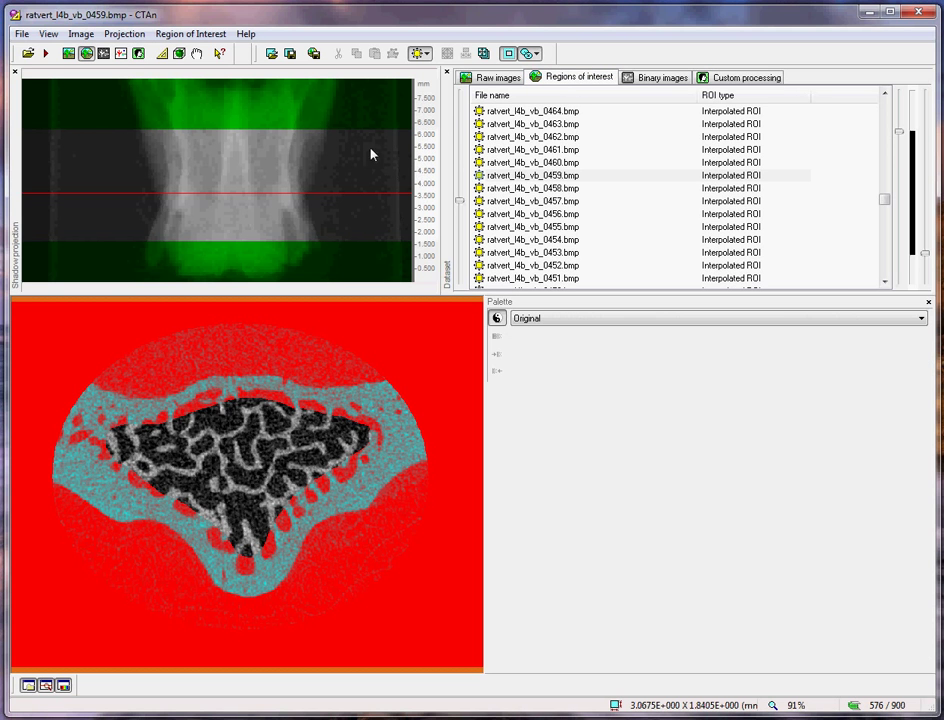
Switch the ROI to the trabecular interior and threshold it at 85–255 in Custom processing
{"action": "left_click", "coordinate": [508, 53]}
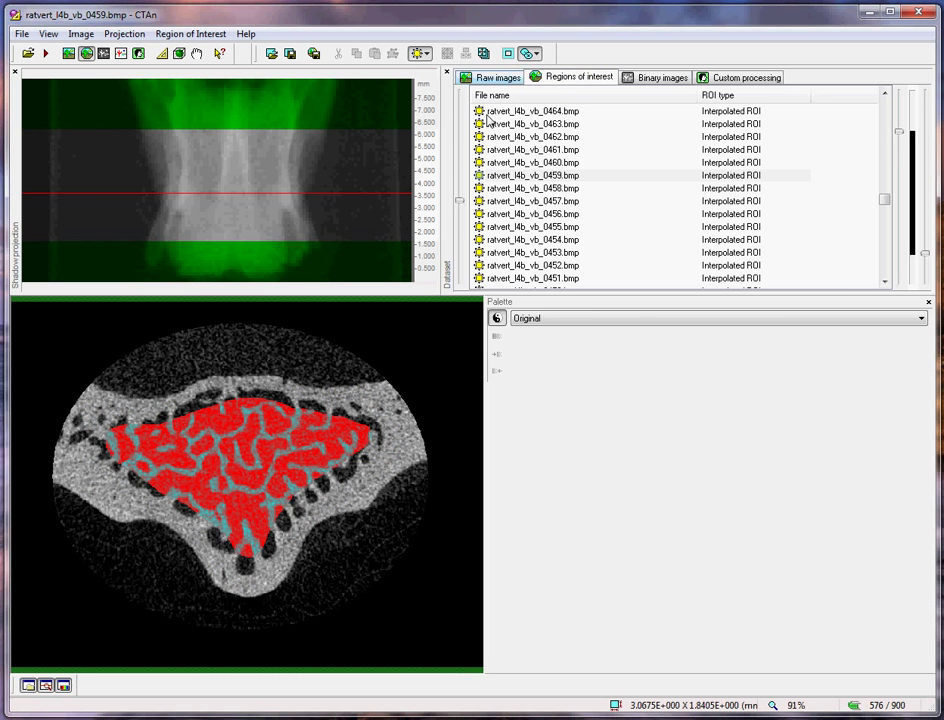
{"action": "left_click", "coordinate": [658, 79]}
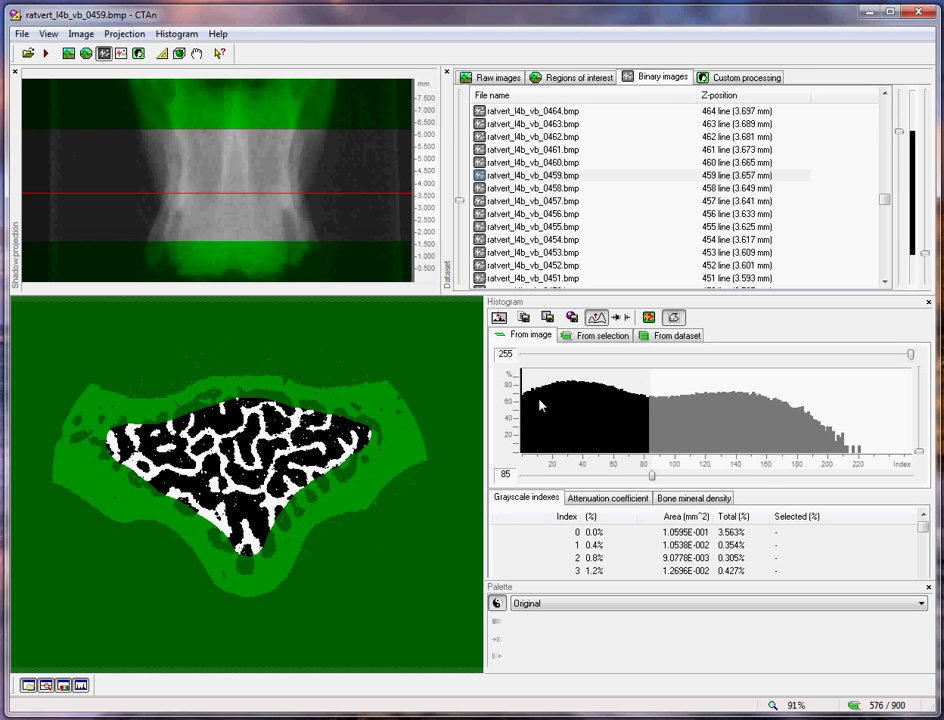
{"action": "left_click", "coordinate": [748, 78]}
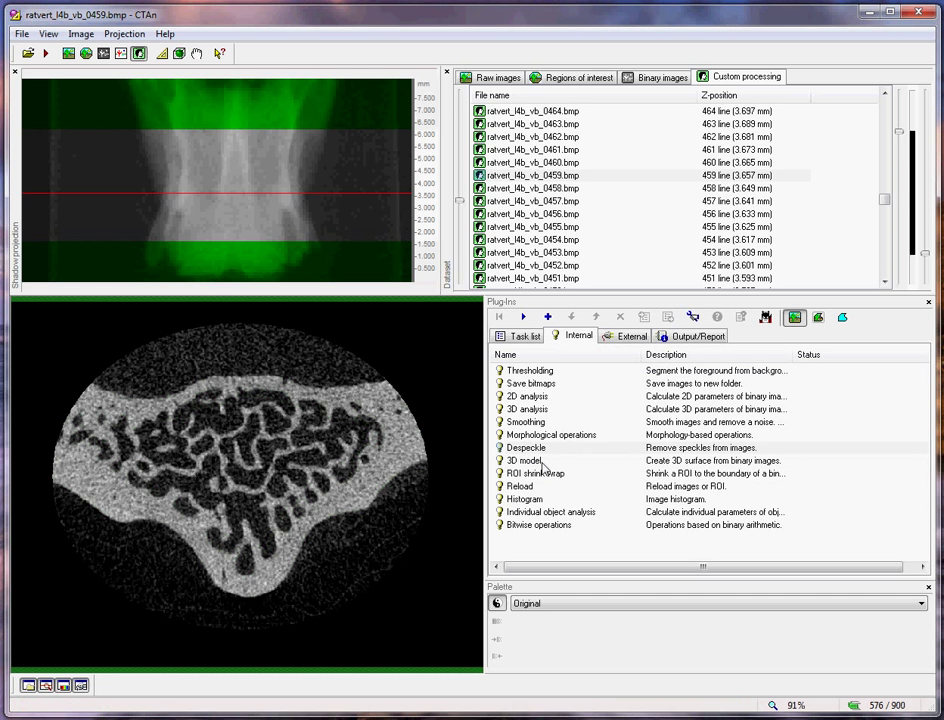
{"action": "left_click", "coordinate": [545, 449]}
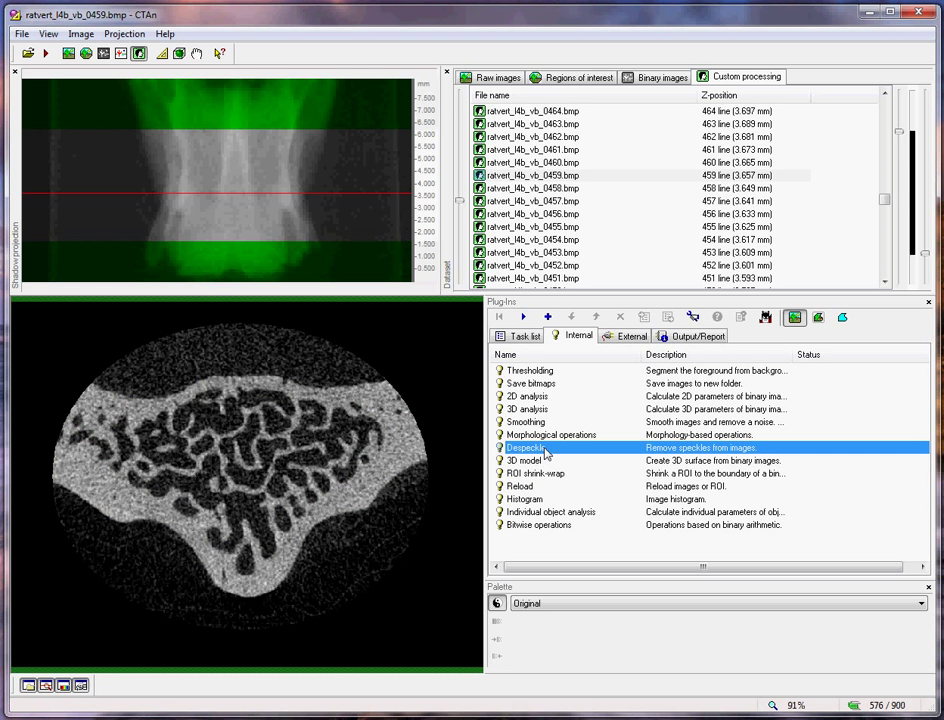
{"action": "left_click", "coordinate": [548, 372]}
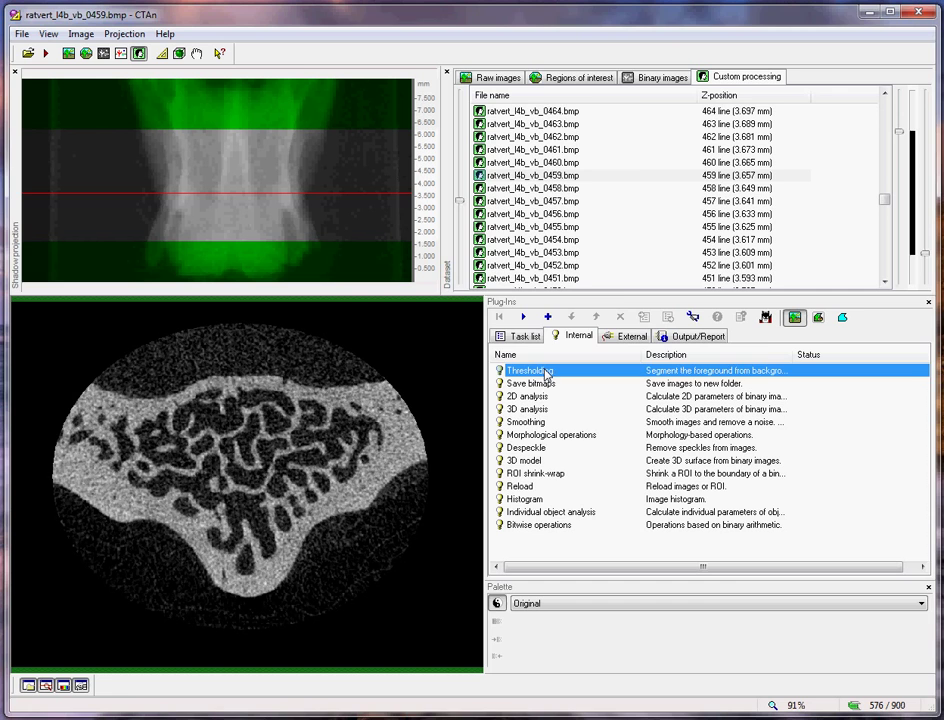
{"action": "left_click", "coordinate": [522, 317]}
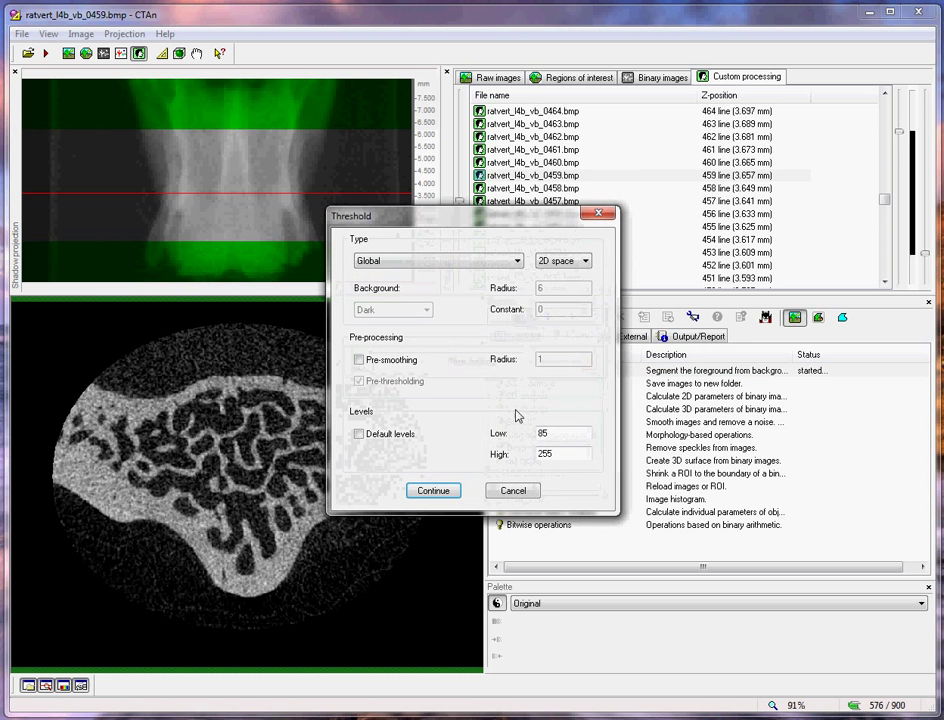
{"action": "left_click", "coordinate": [433, 490]}
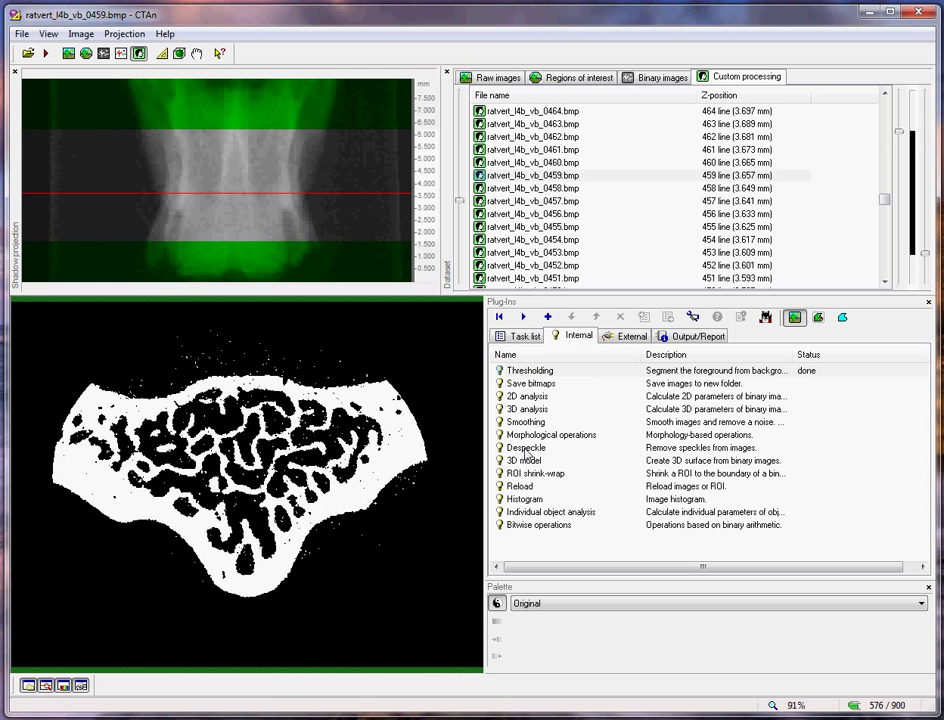
Despeckle the trabecular dataset, removing white speckles under 30 voxels
{"action": "left_click", "coordinate": [525, 450]}
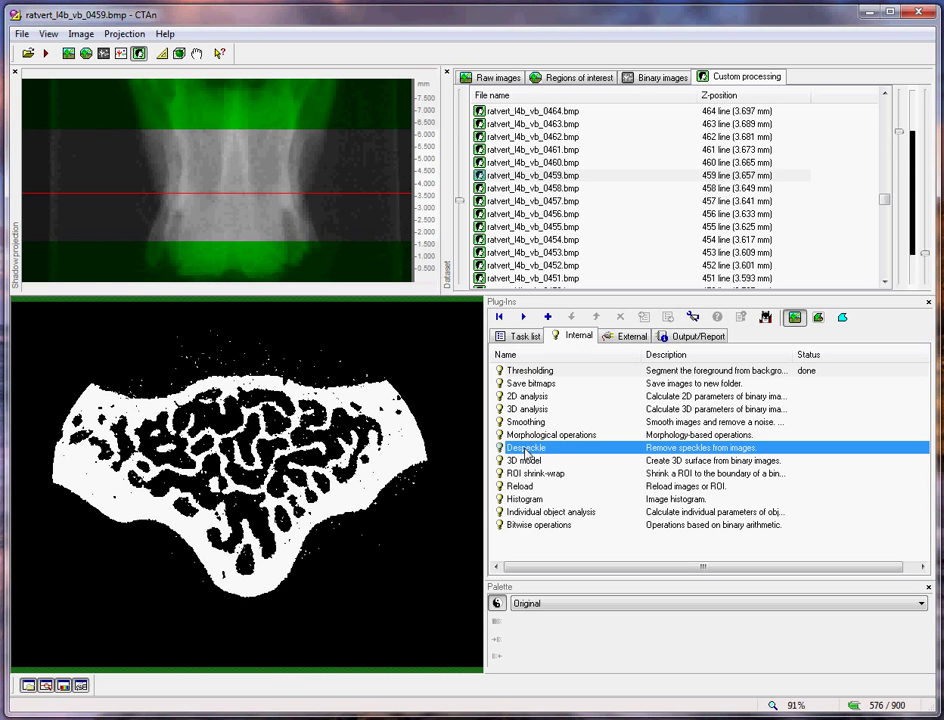
{"action": "left_click", "coordinate": [523, 317]}
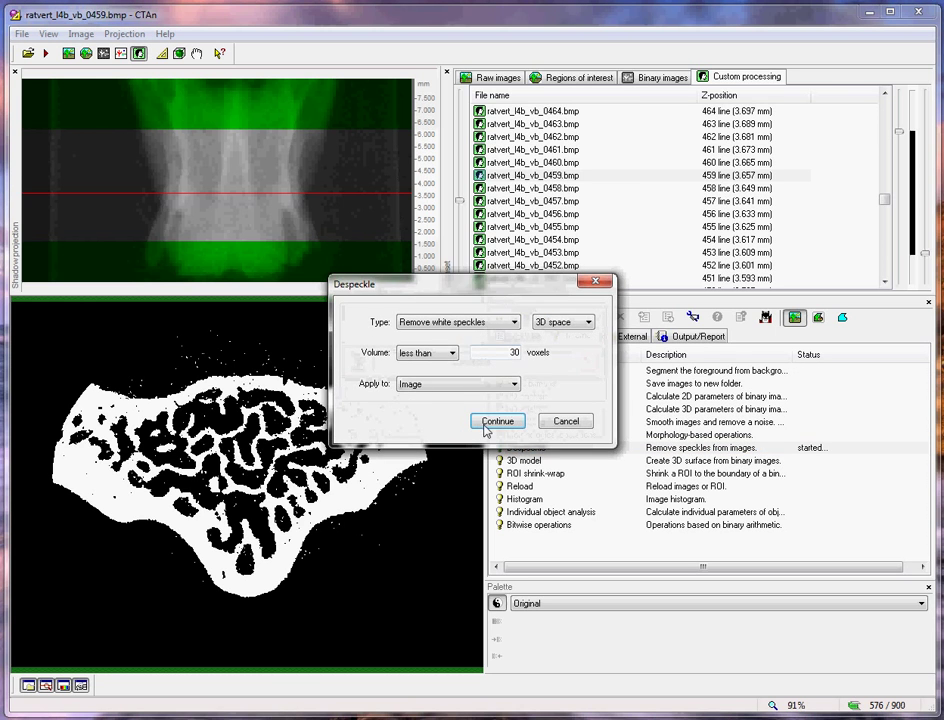
{"action": "left_click", "coordinate": [492, 423]}
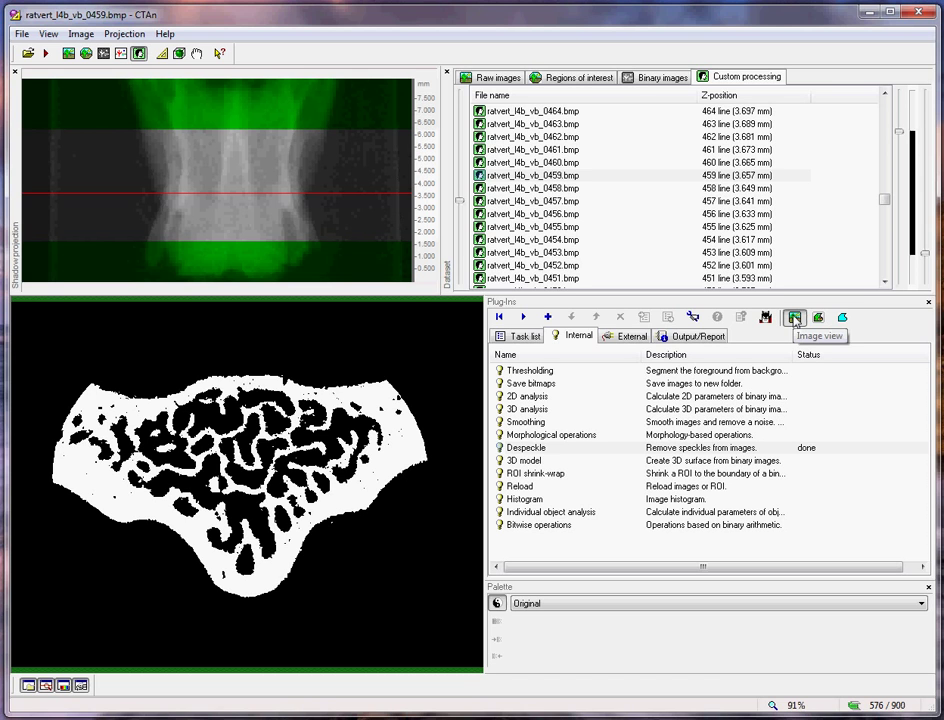
Compare ROI, grey and binary views, then confirm 3D analysis with Basic values as a text table
{"action": "left_click", "coordinate": [843, 317]}
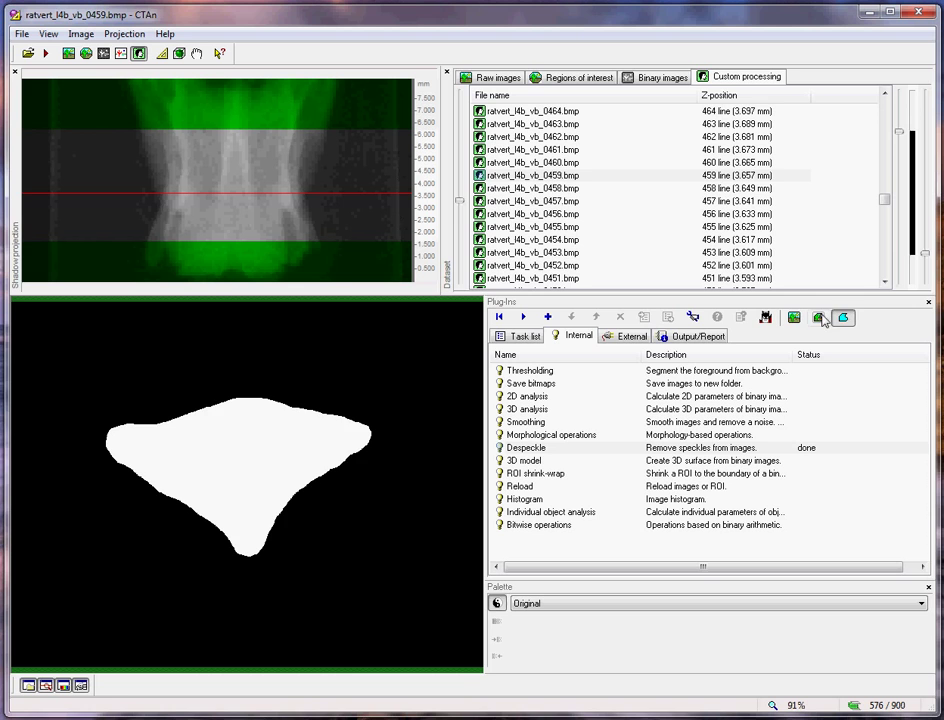
{"action": "left_click", "coordinate": [818, 317]}
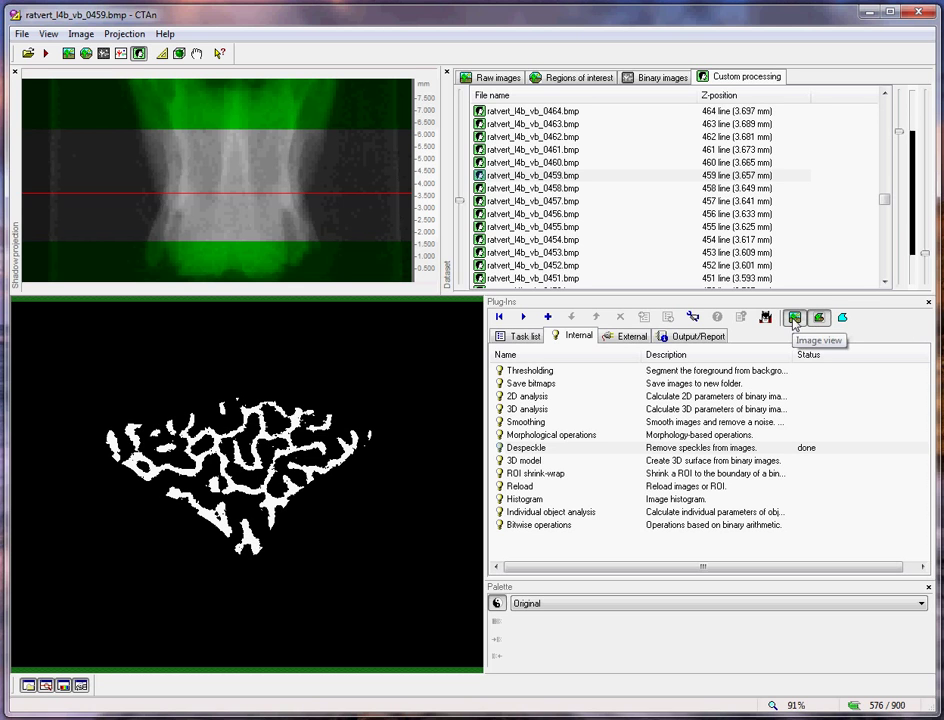
{"action": "left_click", "coordinate": [794, 317]}
{"action": "left_click", "coordinate": [818, 317]}
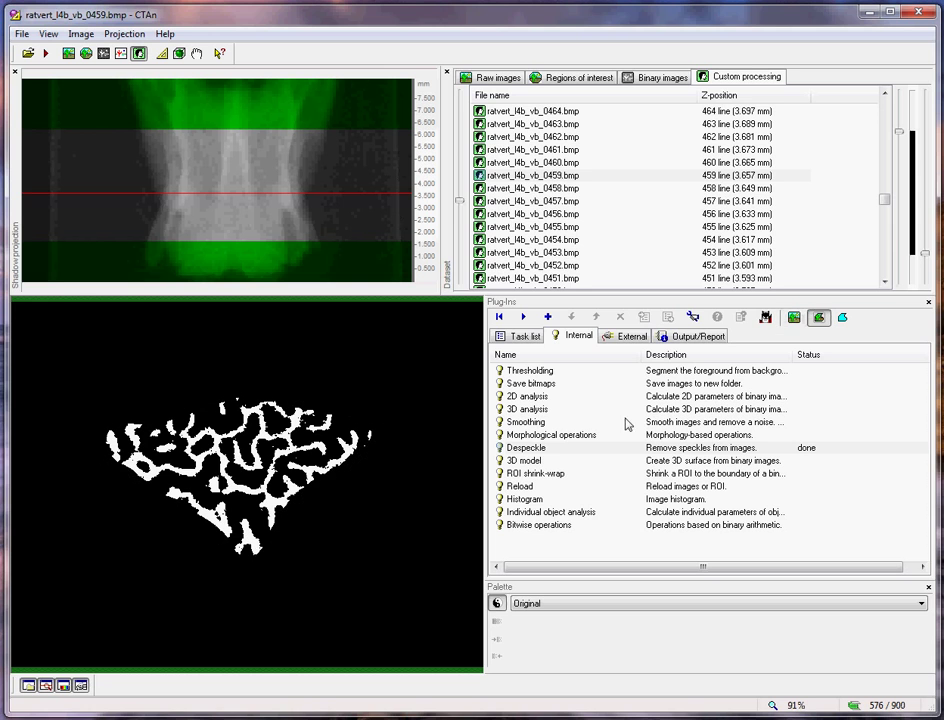
{"action": "double_click", "coordinate": [533, 411]}
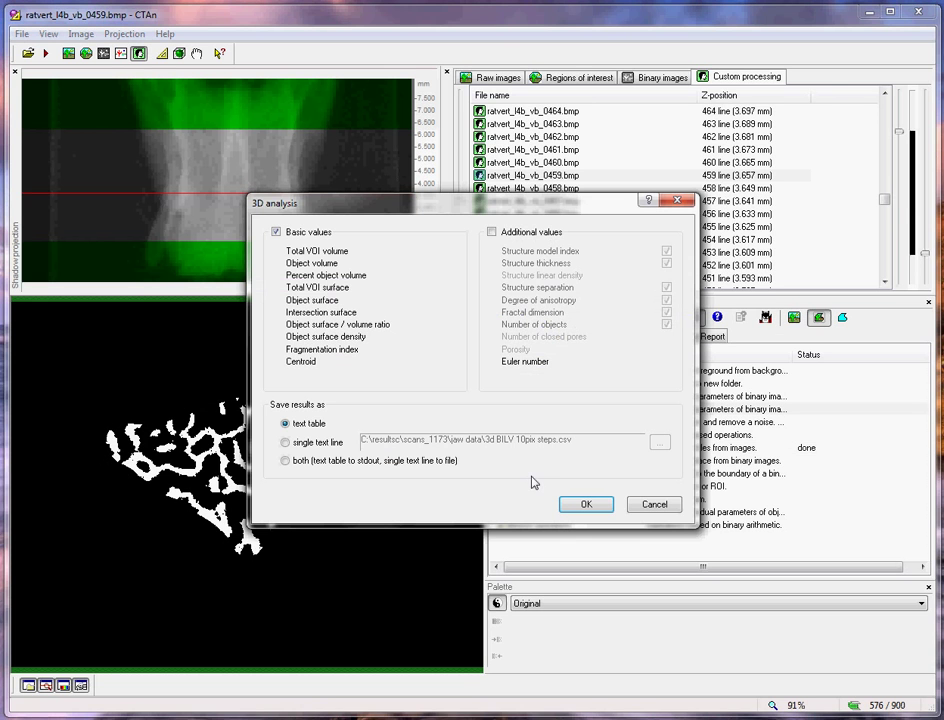
{"action": "left_click", "coordinate": [600, 506]}
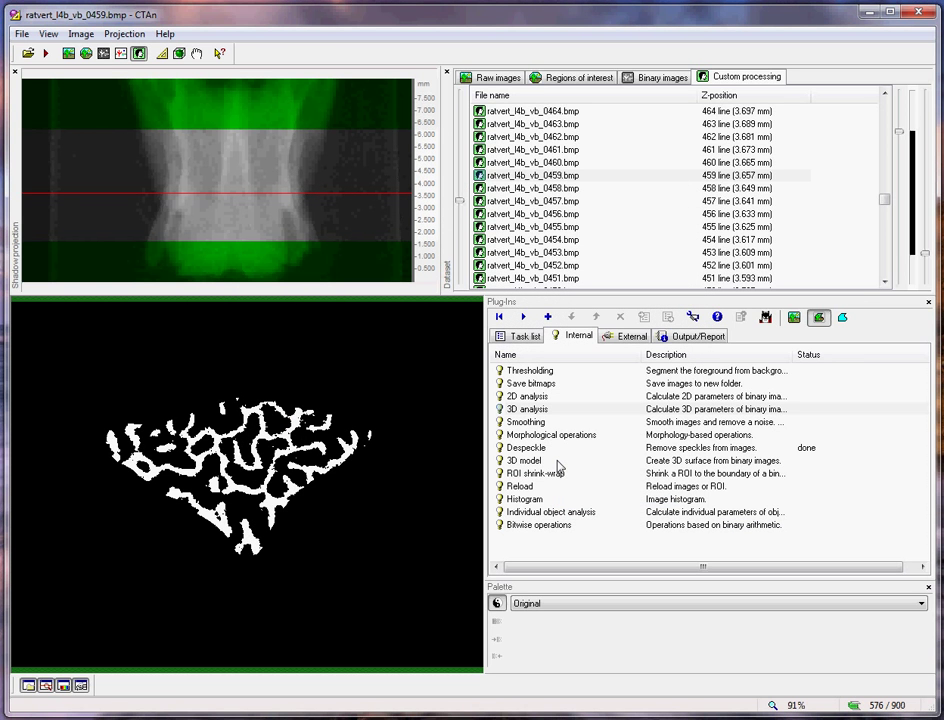